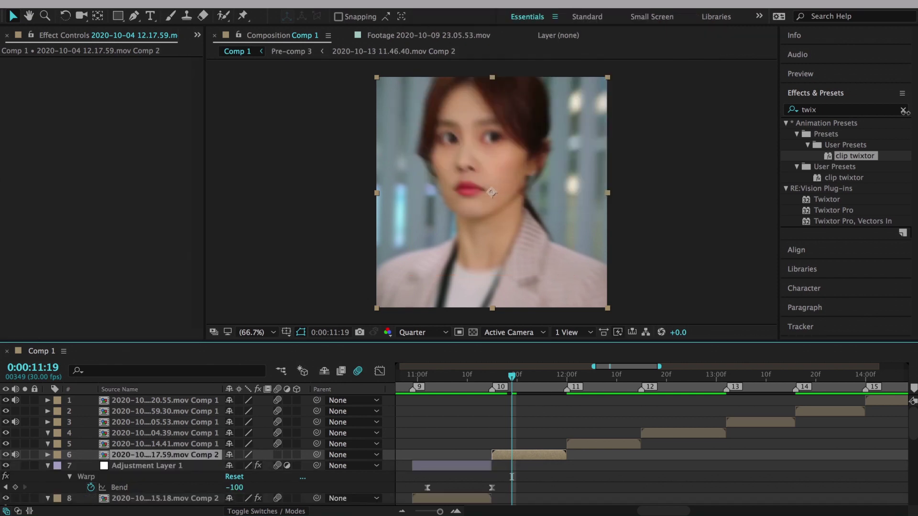
pyautogui.write('motion til')
# Apply Motion Tile and CC Scale Wipe to the 12.17.59 clip.
pyautogui.click(804, 152)
pyautogui.doubleClick(833, 133)
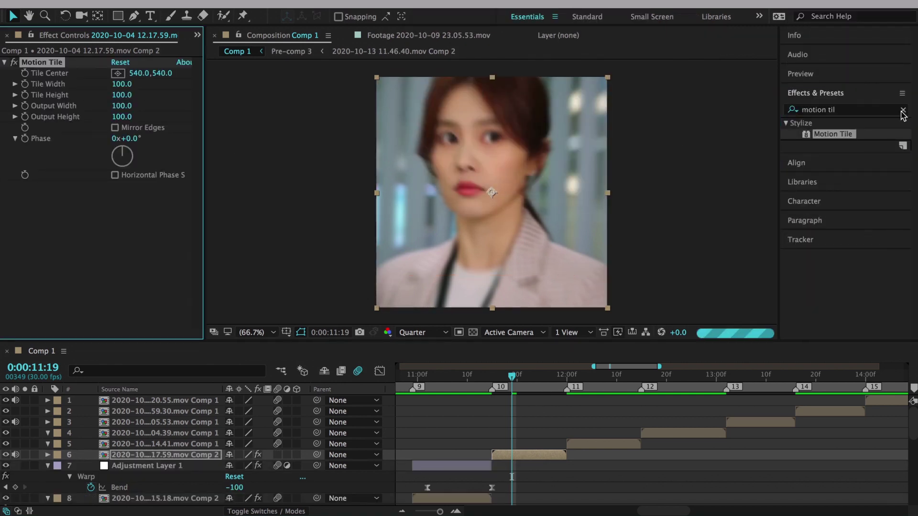
pyautogui.click(892, 109)
pyautogui.scroll(-5, 849, 251)
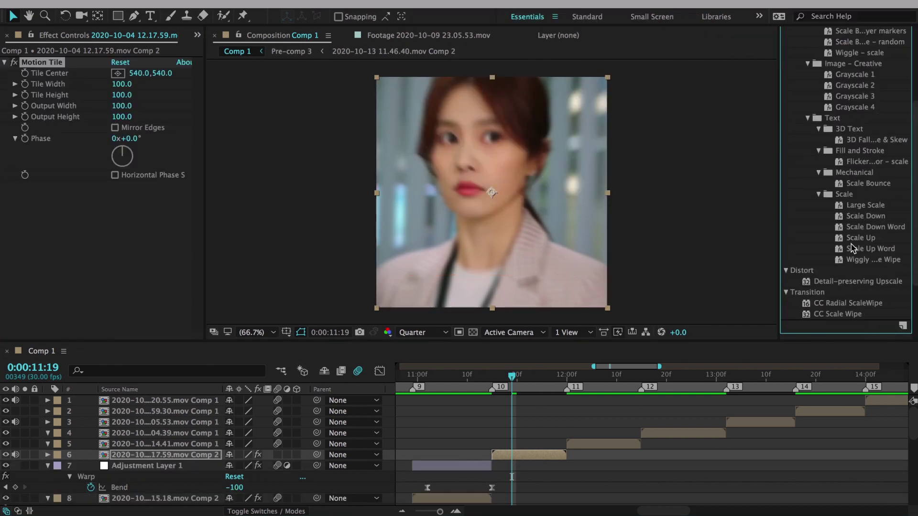
pyautogui.moveTo(480, 234); pyautogui.dragTo(27, 201)
# Keyframe CC Scale Wipe Stretch from 0 to 2.00 with Direction 180°, eased.
pyautogui.click(541, 381)
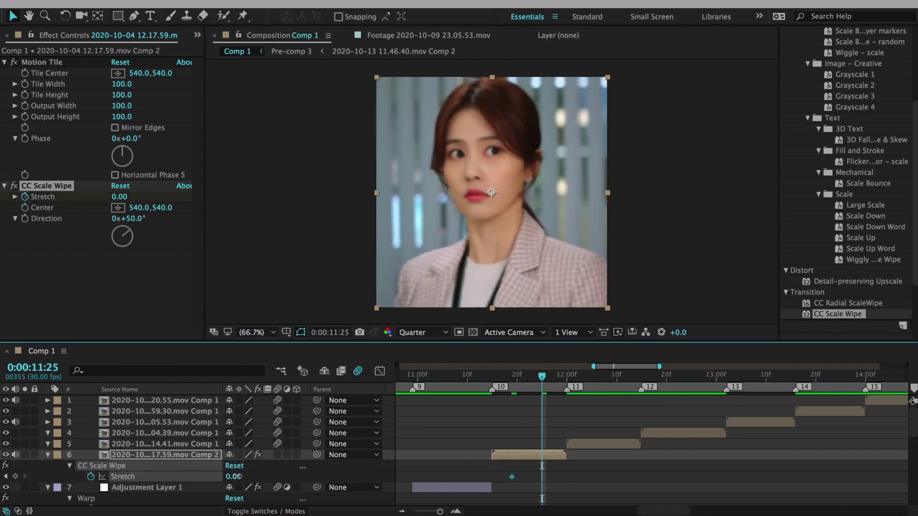
pyautogui.press('u')
pyautogui.moveTo(233, 476)
pyautogui.mouseDown()
pyautogui.moveTo(223, 465)
pyautogui.moveTo(267, 476)
pyautogui.mouseUp()
pyautogui.moveTo(129, 219); pyautogui.dragTo(157, 219)
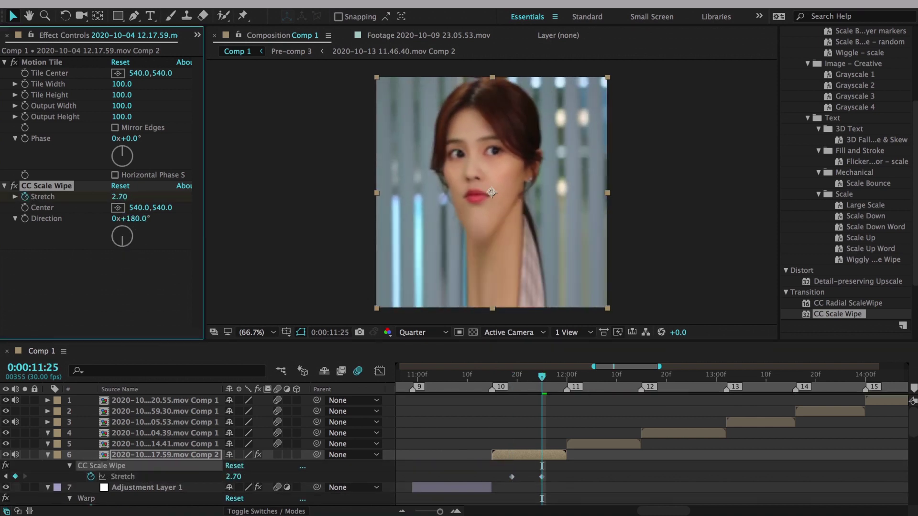
pyautogui.press('space')
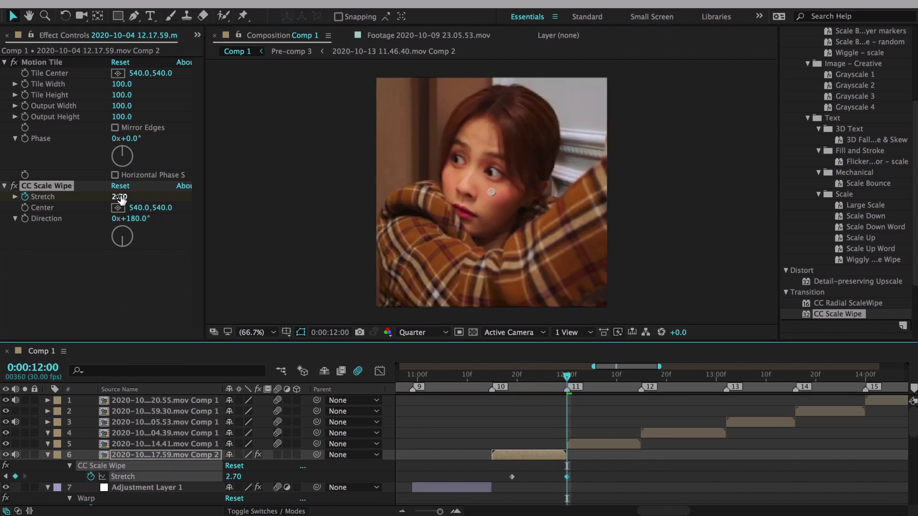
pyautogui.press('Return')
pyautogui.hotkey('shift', 'F3')
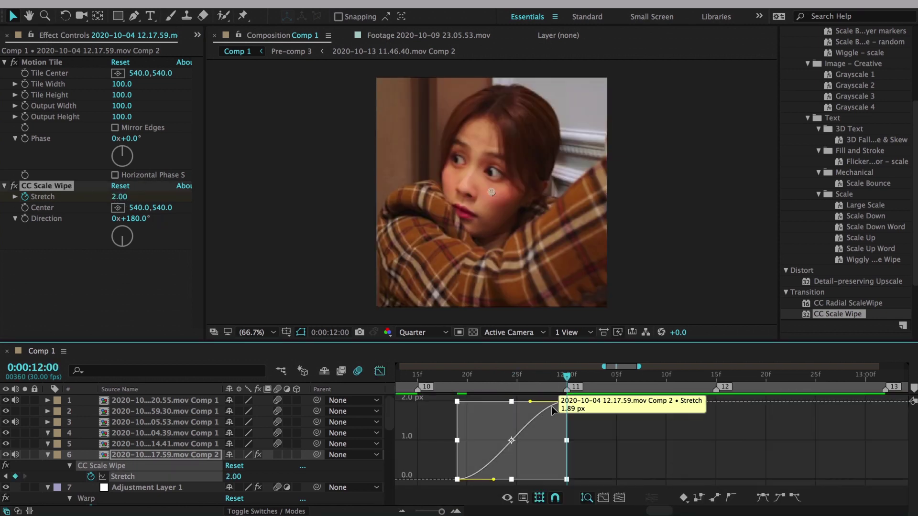
pyautogui.hotkey('shift', 'F3')
# Add a Position keyframe on the 12.17.59 clip at 11:19.
pyautogui.click(419, 374)
pyautogui.click(528, 375)
pyautogui.click(457, 374)
pyautogui.press('p')
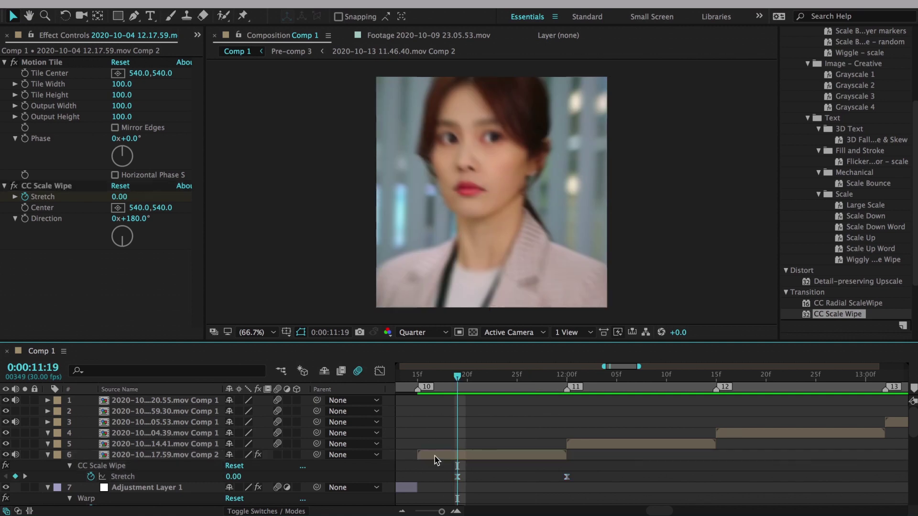
pyautogui.click(80, 466)
# Keyframe the clip's Position down to Y 819 and separate it into X and Y.
pyautogui.press('u')
pyautogui.click(554, 375)
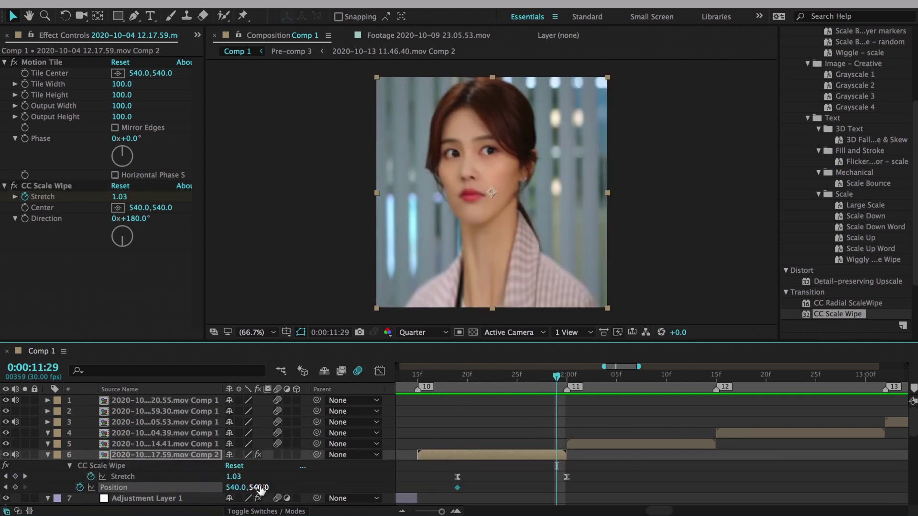
pyautogui.moveTo(260, 487); pyautogui.dragTo(409, 513)
pyautogui.moveTo(556, 488); pyautogui.dragTo(567, 487)
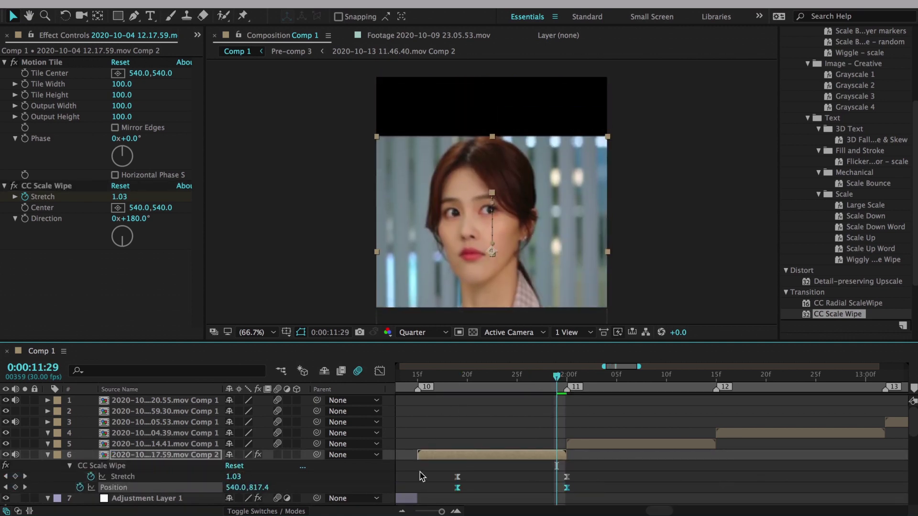
pyautogui.rightClick(185, 487)
pyautogui.click(225, 363)
pyautogui.click(379, 373)
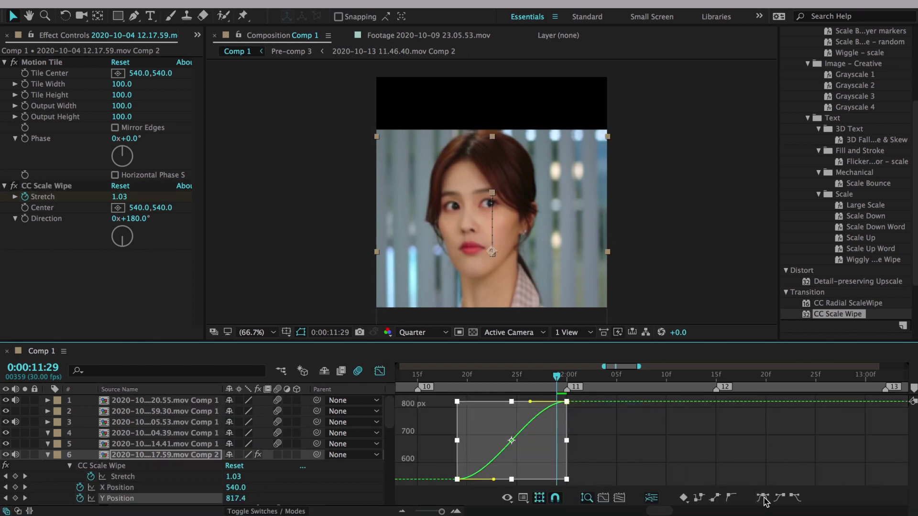
pyautogui.moveTo(483, 476); pyautogui.dragTo(478, 420)
pyautogui.click(379, 372)
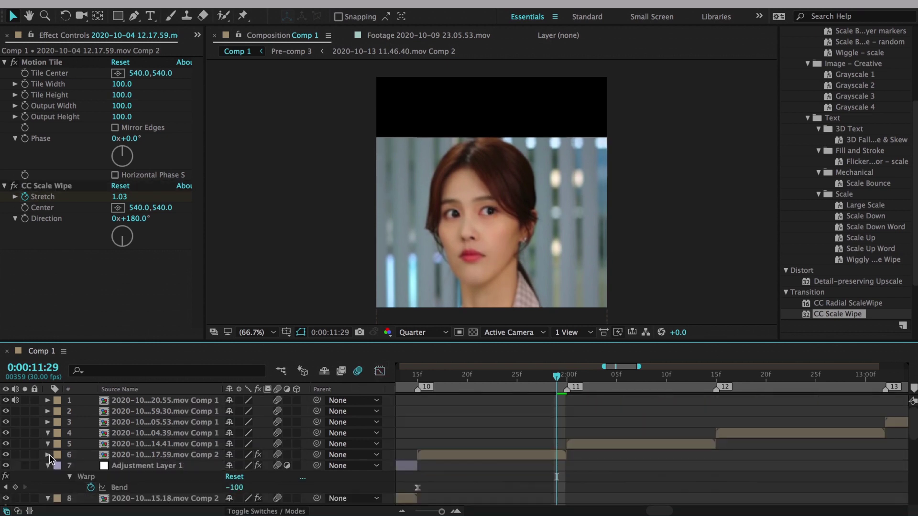
# Make the Y Position curve accelerate sharply at the end and set Motion Tile output to 120.
pyautogui.moveTo(427, 379); pyautogui.dragTo(487, 380)
pyautogui.press('u')
pyautogui.hotkey('shift', 'F3')
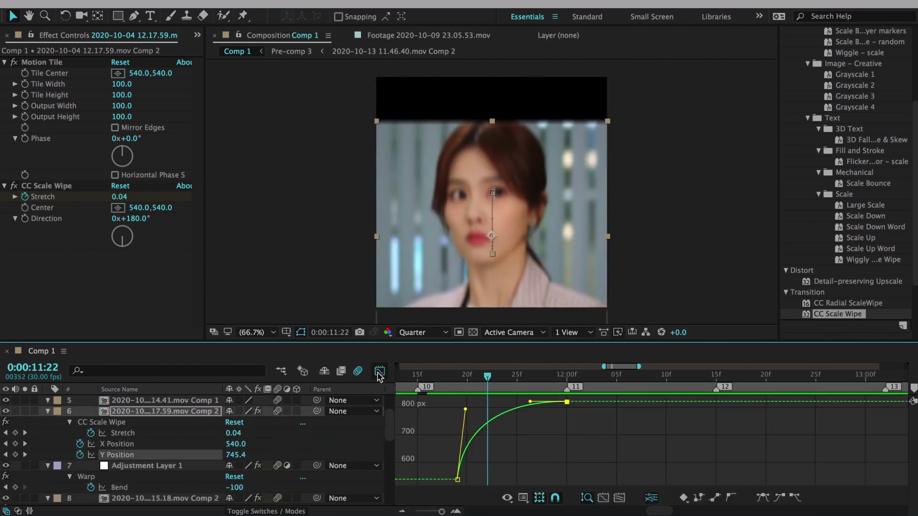
pyautogui.moveTo(493, 479); pyautogui.dragTo(559, 479)
pyautogui.click(427, 378)
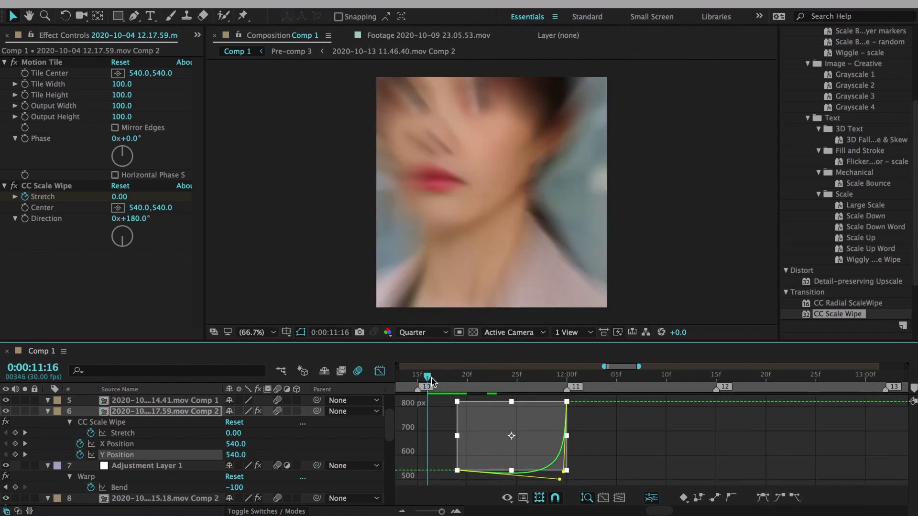
pyautogui.moveTo(427, 377)
pyautogui.mouseDown()
pyautogui.moveTo(567, 378)
pyautogui.moveTo(546, 379)
pyautogui.mouseUp()
pyautogui.hotkey('shift', 'F3')
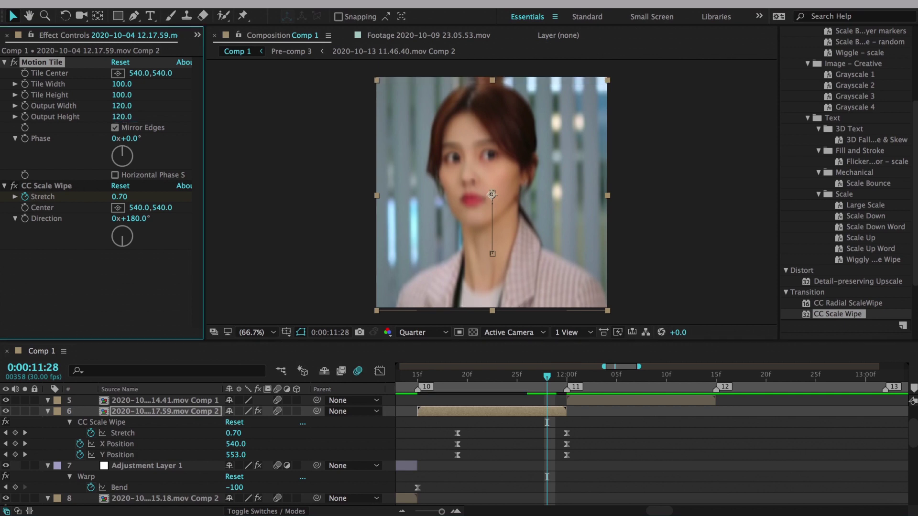
pyautogui.moveTo(123, 119); pyautogui.dragTo(123, 118)
pyautogui.press('space')
# Paste the tile and wipe effects onto the 12.14.41 clip and reverse its Stretch keyframes.
pyautogui.click(165, 400)
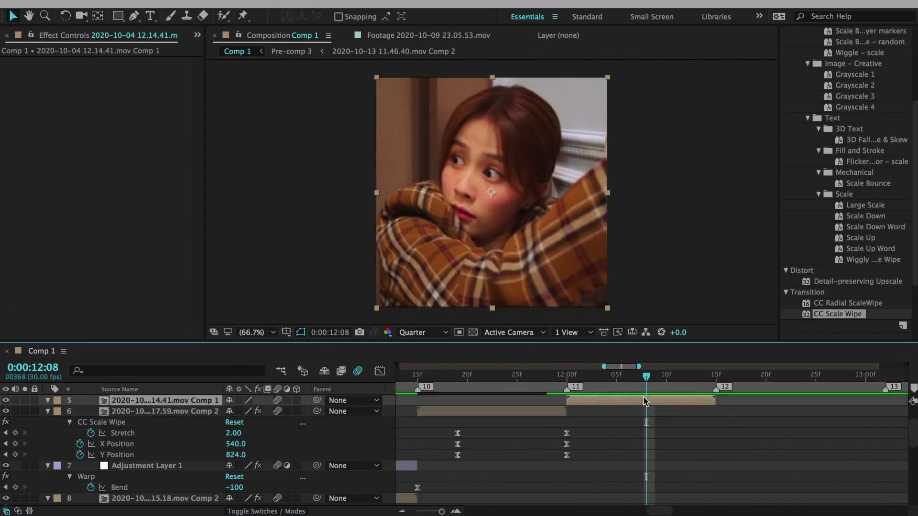
pyautogui.hotkey('ctrl', 'v')
pyautogui.click(47, 186)
pyautogui.press('i')
pyautogui.click(132, 219)
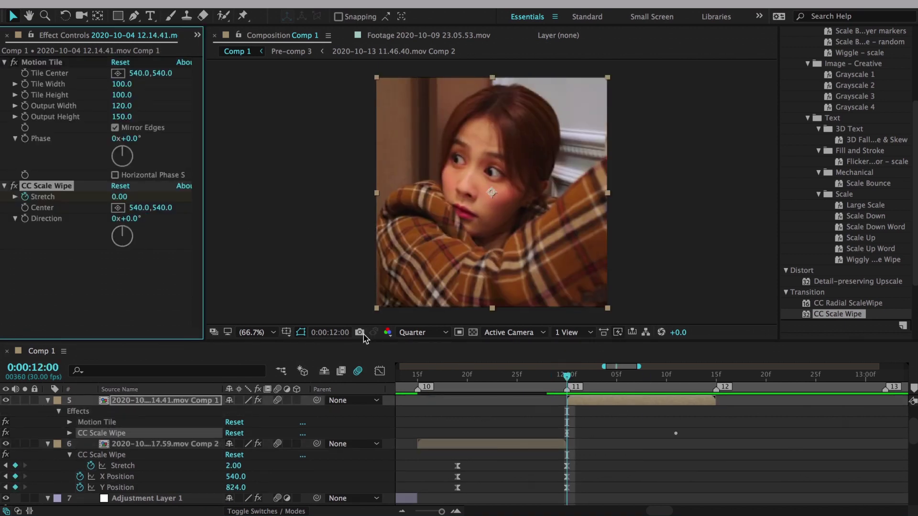
pyautogui.press('u')
pyautogui.moveTo(567, 412); pyautogui.dragTo(634, 416)
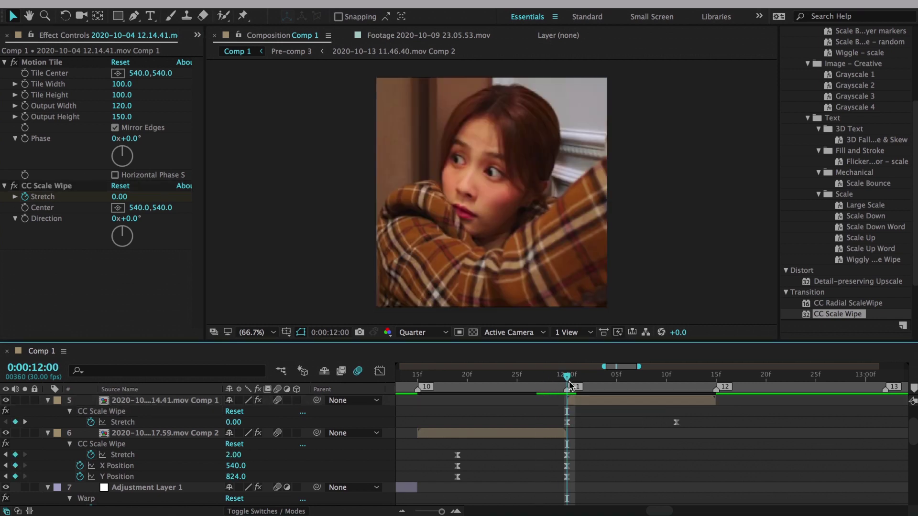
pyautogui.hotkey('ctrl', 'v')
pyautogui.hotkey('shift', 'F3')
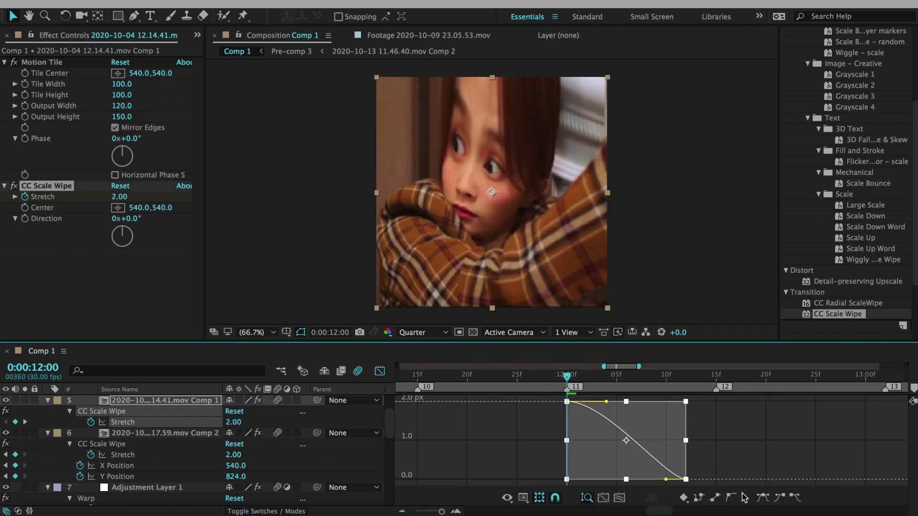
pyautogui.hotkey('shift', 'F3')
# Move the clip's Position to Y 135 and set Motion Tile Output Height to 200.
pyautogui.hotkey('shift', 'p')
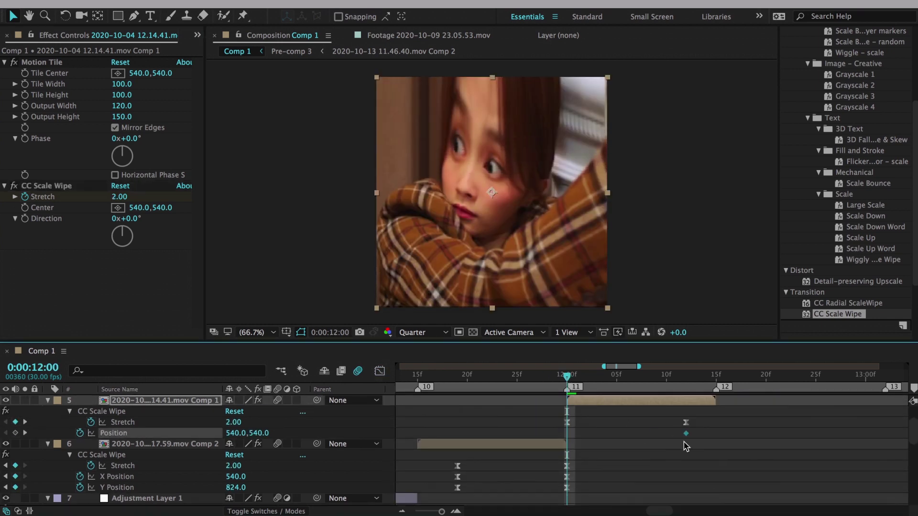
pyautogui.moveTo(244, 433); pyautogui.dragTo(144, 433)
pyautogui.click(123, 117)
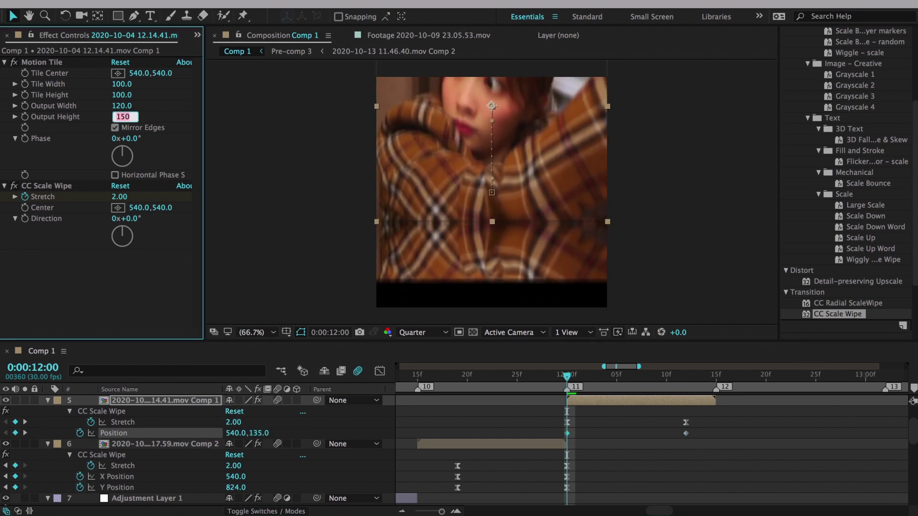
pyautogui.write('200')
pyautogui.doubleClick(584, 407)
pyautogui.hotkey('ctrl', 'w')
# Separate the clip's Position into X and Y dimensions and ease its motion.
pyautogui.click(113, 433)
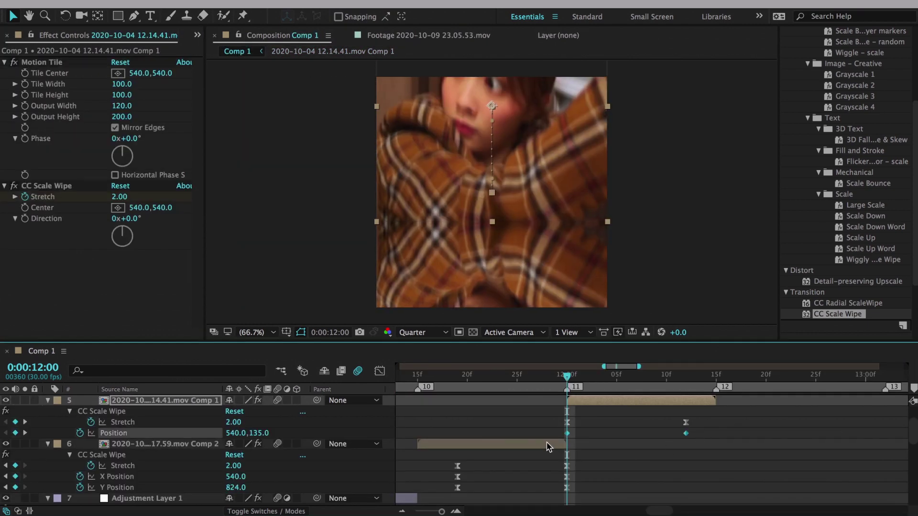
pyautogui.hotkey('shift', 'F3')
pyautogui.rightClick(113, 433)
pyautogui.click(158, 478)
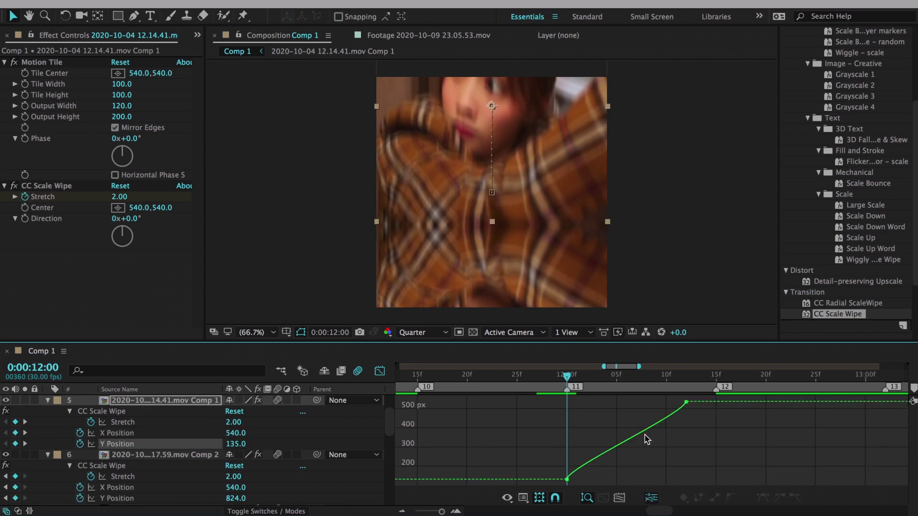
pyautogui.click(116, 444)
pyautogui.click(380, 371)
pyautogui.moveTo(407, 375); pyautogui.dragTo(565, 388)
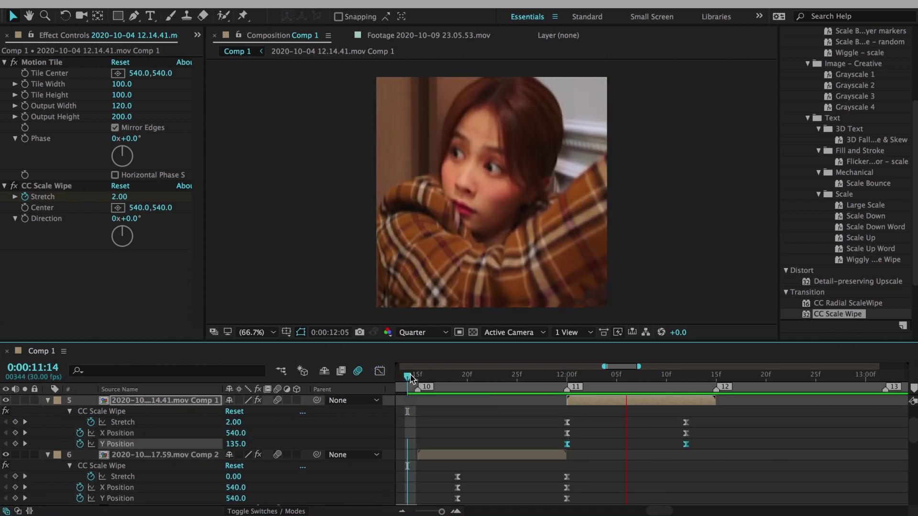
# Set the starting Stretch to 3.00 and preview the reverse transition.
pyautogui.click(111, 422)
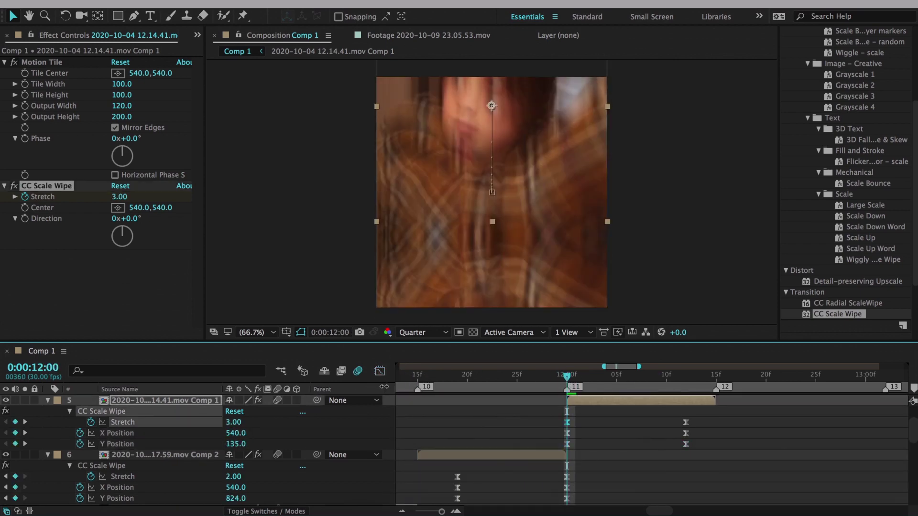
pyautogui.hotkey('shift', 'F3')
pyautogui.hotkey('shift', 'F3')
pyautogui.click(419, 375)
pyautogui.press('space')
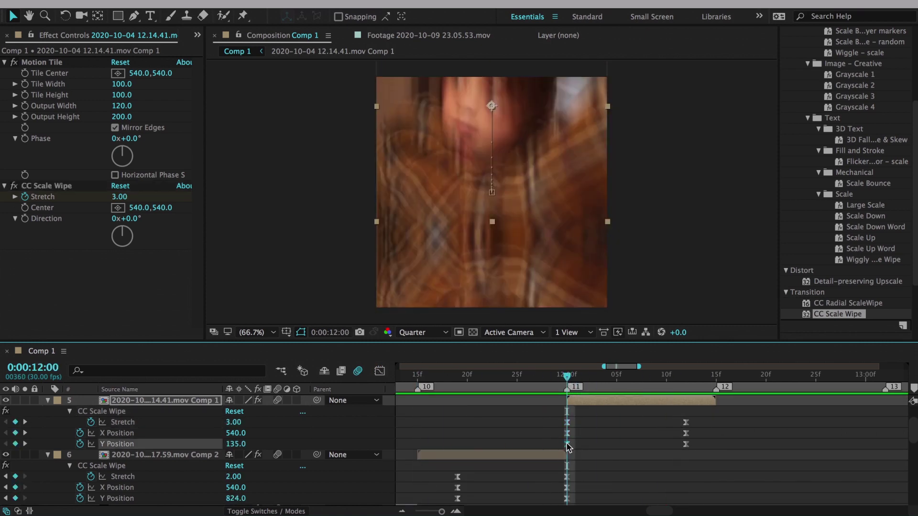
pyautogui.hotkey('shift', 'F3')
pyautogui.hotkey('shift', 'F3')
pyautogui.click(418, 375)
pyautogui.press('space')
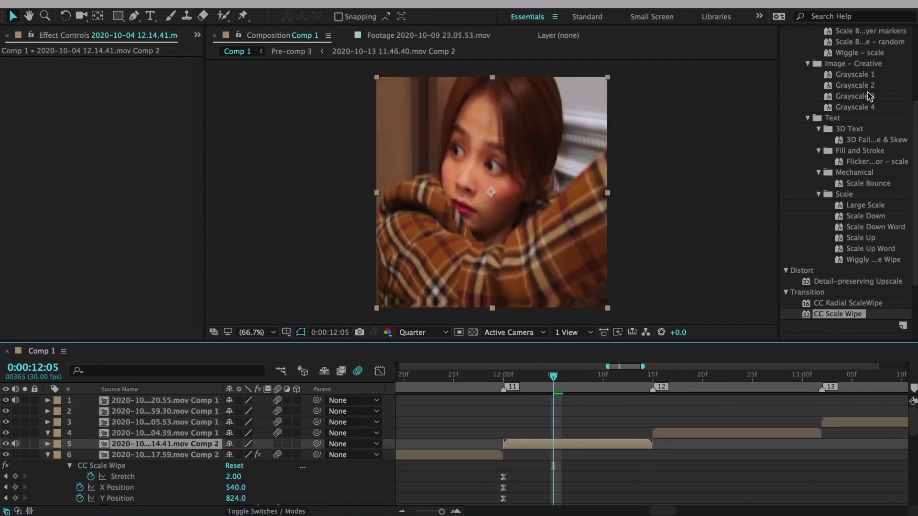
pyautogui.write('blurm')
# Add a Z Dist keyframe at 2.000 at marker 12 and paste in the Warp adjustment layer.
pyautogui.click(653, 375)
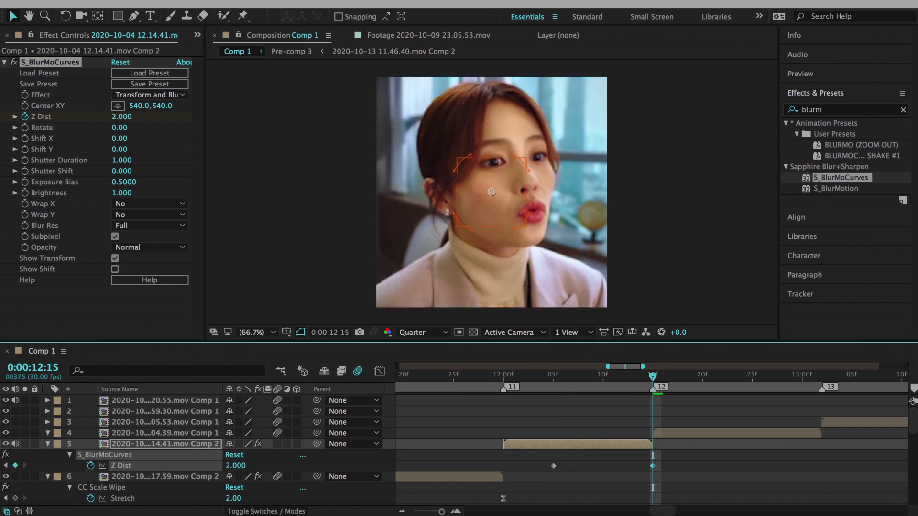
pyautogui.hotkey('ctrl', 'v')
pyautogui.hotkey('shift', 'F3')
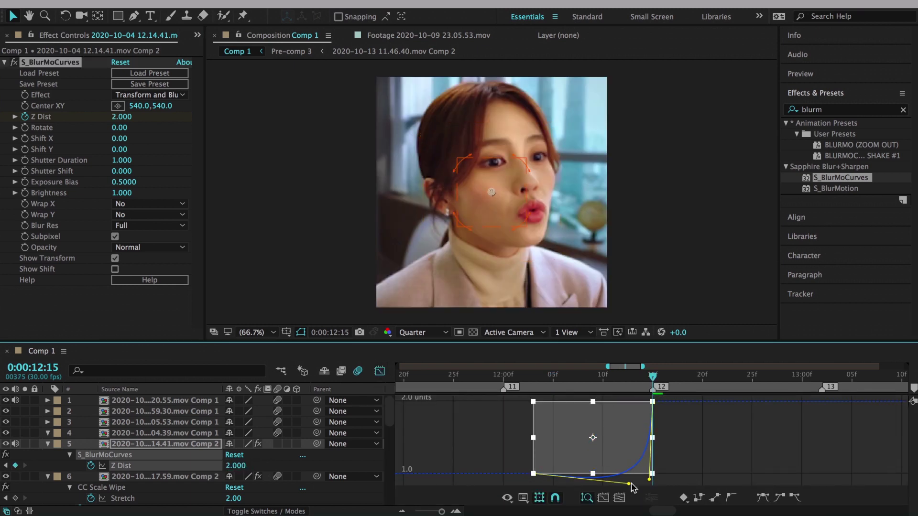
pyautogui.press('pageup')
pyautogui.press('pageup')
pyautogui.hotkey('shift', 'F3')
pyautogui.click(137, 225)
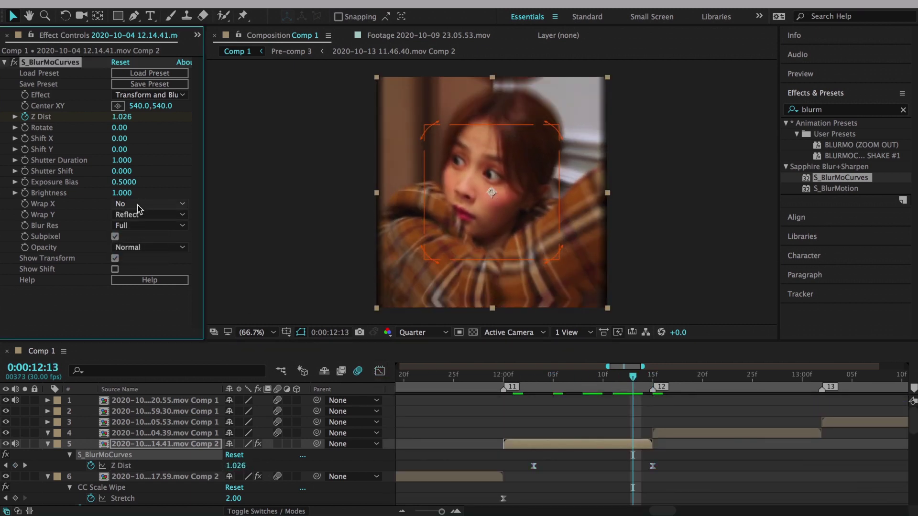
pyautogui.hotkey('ctrl', 'v')
pyautogui.hscroll(-5, 595, 453)
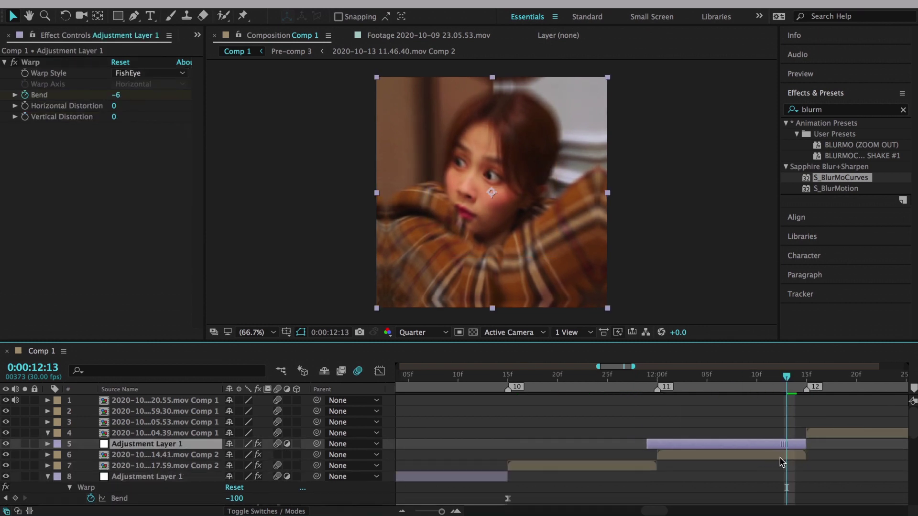
pyautogui.hscroll(5, 728, 453)
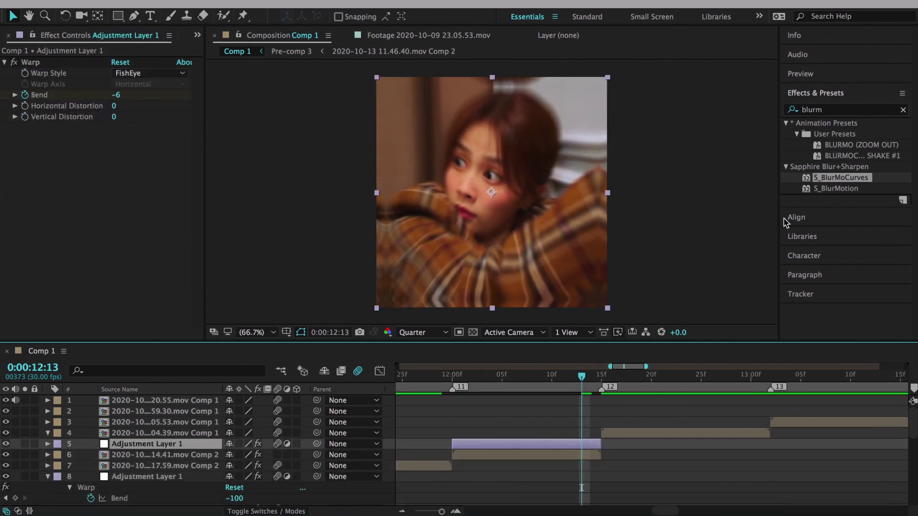
pyautogui.press('pagedown')
pyautogui.press('pagedown')
# Apply S_BlurMoCurves to the next clip with eased Z Dist keyframes from 1.000 to 0.100.
pyautogui.moveTo(855, 178); pyautogui.dragTo(492, 192)
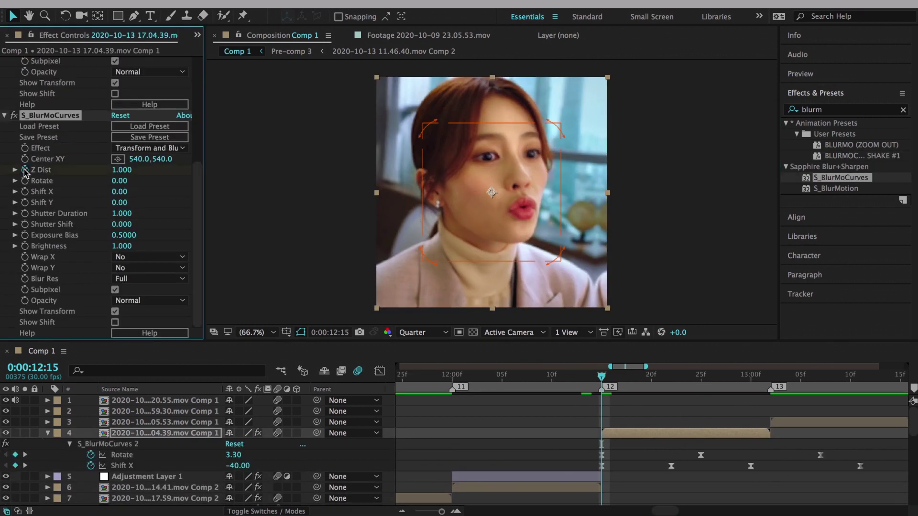
pyautogui.click(25, 170)
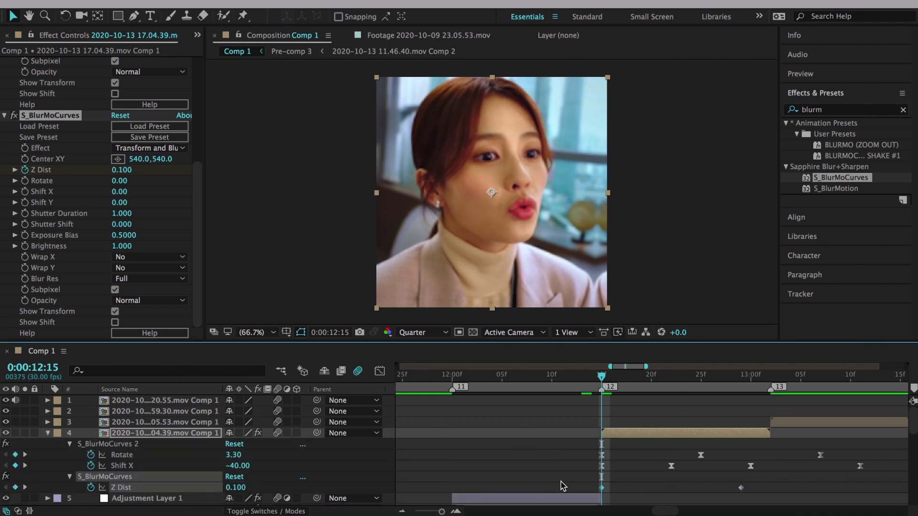
pyautogui.moveTo(597, 495); pyautogui.dragTo(746, 480)
pyautogui.press('F9')
pyautogui.click(542, 377)
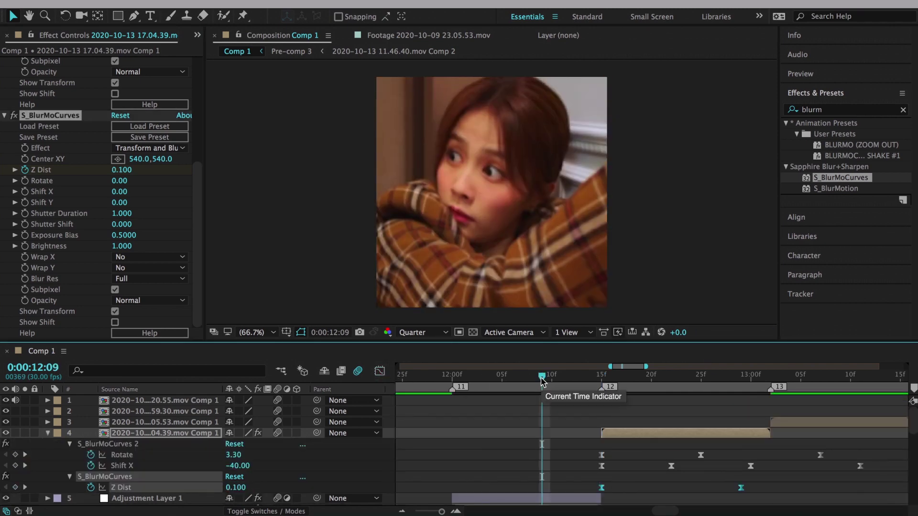
pyautogui.moveTo(541, 376); pyautogui.dragTo(688, 376)
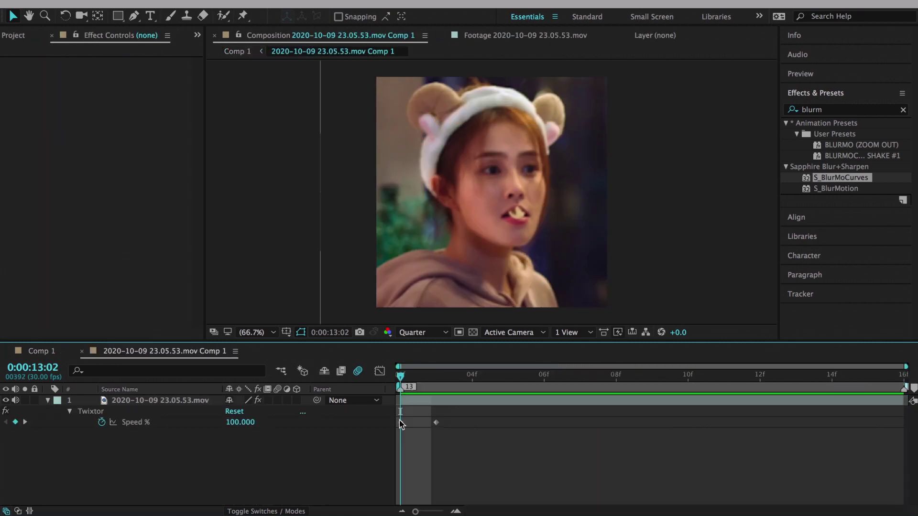
# Confirm Twixtor speed 25, then return to Comp 1 at the 13-second cut.
pyautogui.write('25')
pyautogui.press('Return')
pyautogui.click(81, 350)
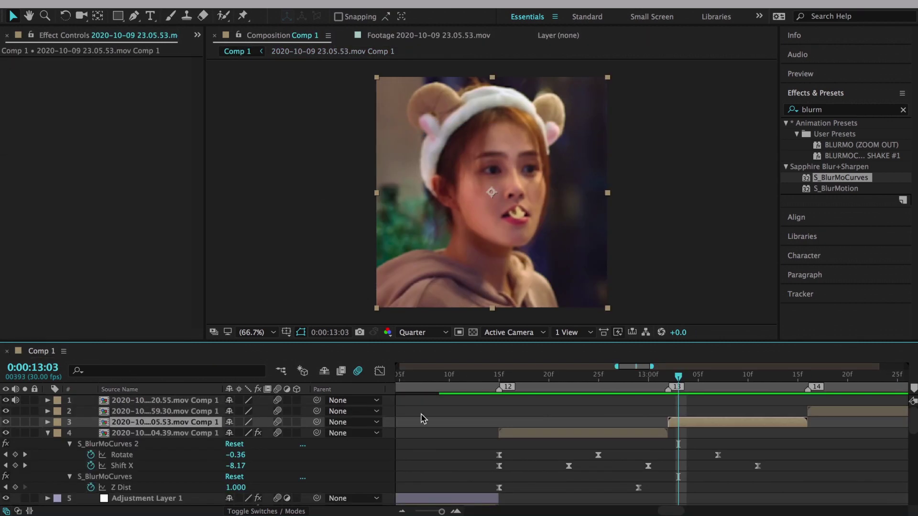
pyautogui.click(459, 376)
pyautogui.moveTo(459, 380); pyautogui.dragTo(845, 380)
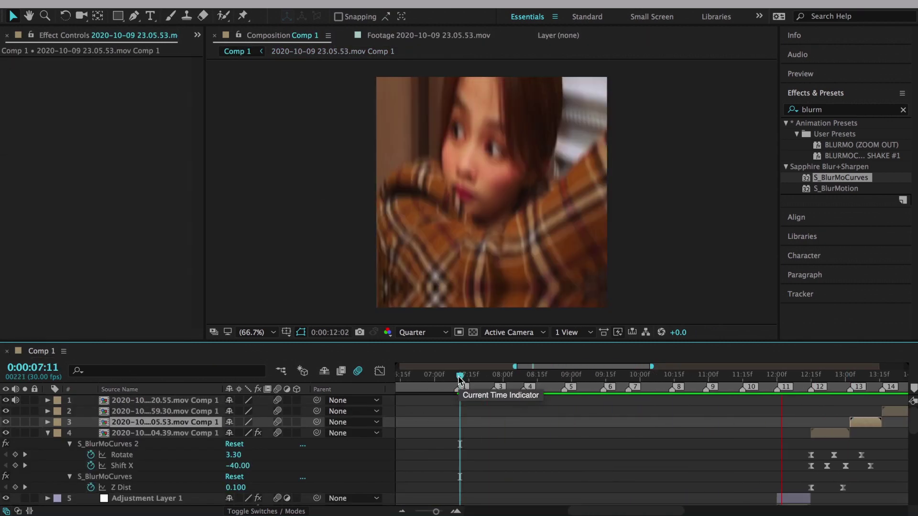
pyautogui.moveTo(436, 511); pyautogui.dragTo(441, 511)
pyautogui.moveTo(660, 380)
pyautogui.mouseDown()
pyautogui.moveTo(614, 380)
pyautogui.moveTo(686, 379)
pyautogui.mouseUp()
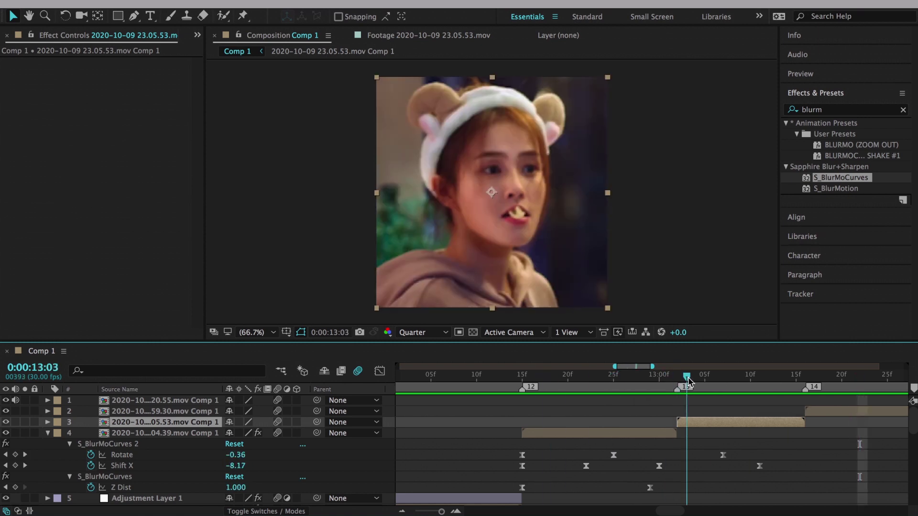
# In the bear-ears nested comp, shift the clip two frames earlier and keyframe Twixtor Speed to 15%.
pyautogui.doubleClick(713, 422)
pyautogui.moveTo(482, 407); pyautogui.dragTo(411, 406)
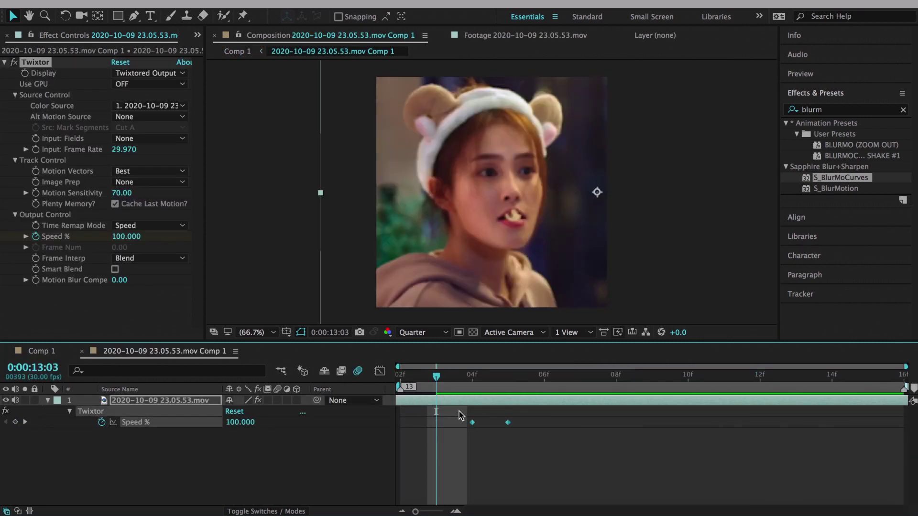
pyautogui.click(240, 422)
pyautogui.write('15')
pyautogui.press('Return')
pyautogui.click(7, 35)
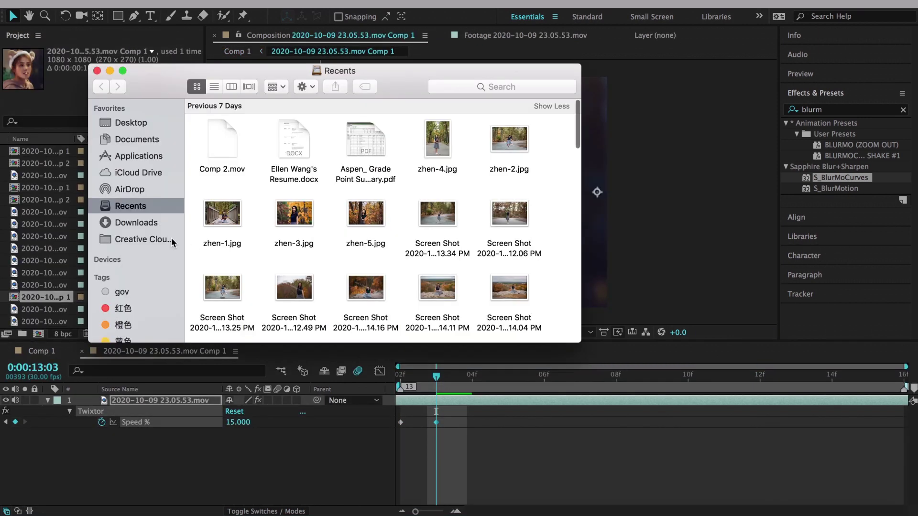
# Browse Downloads to the pngs & overlays > ink overlays folder.
pyautogui.click(136, 223)
pyautogui.click(514, 87)
pyautogui.write('ini')
pyautogui.press('Escape')
pyautogui.click(536, 87)
pyautogui.write('ink')
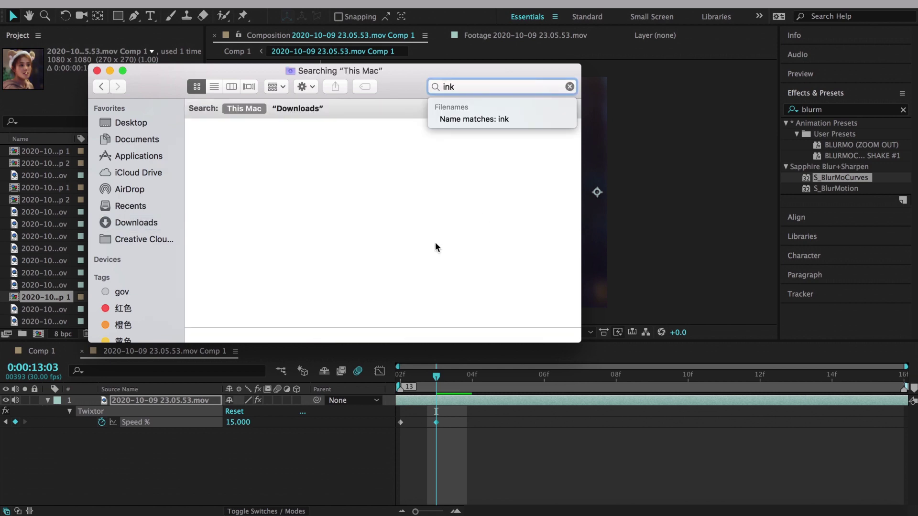
pyautogui.click(136, 222)
pyautogui.scroll(-5, 305, 240)
pyautogui.doubleClick(504, 153)
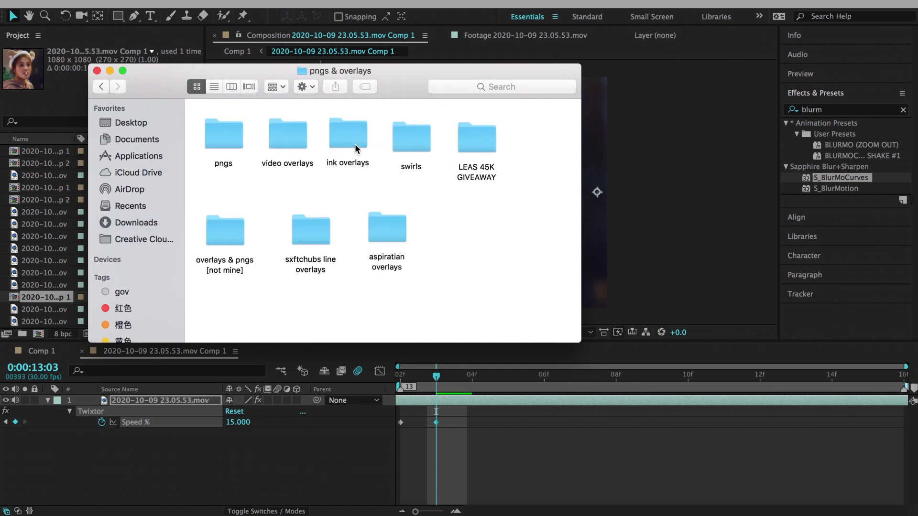
pyautogui.doubleClick(354, 138)
pyautogui.scroll(-2, 359, 247)
pyautogui.scroll(3, 469, 148)
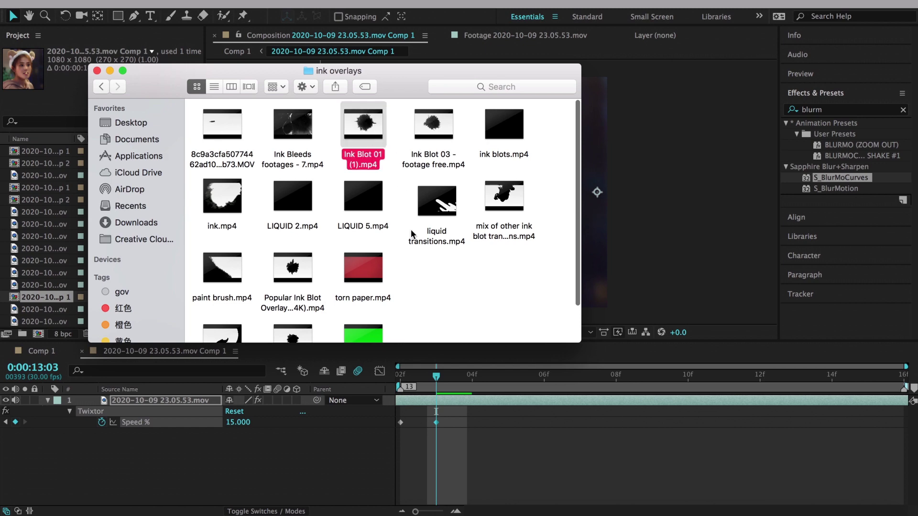
# Import LIQUID 2.mp4 and torn paper.mp4 into the project and preview them.
pyautogui.moveTo(310, 201); pyautogui.dragTo(72, 239)
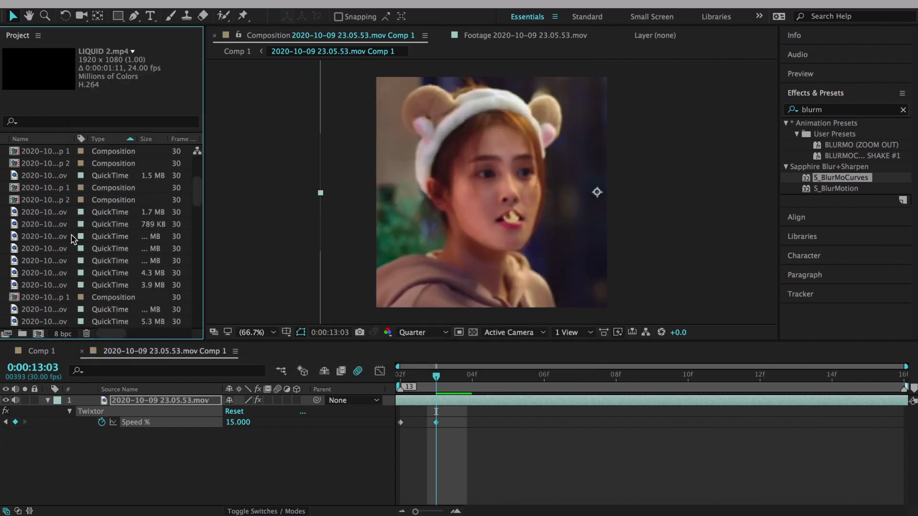
pyautogui.doubleClick(60, 272)
pyautogui.moveTo(434, 374); pyautogui.dragTo(71, 297)
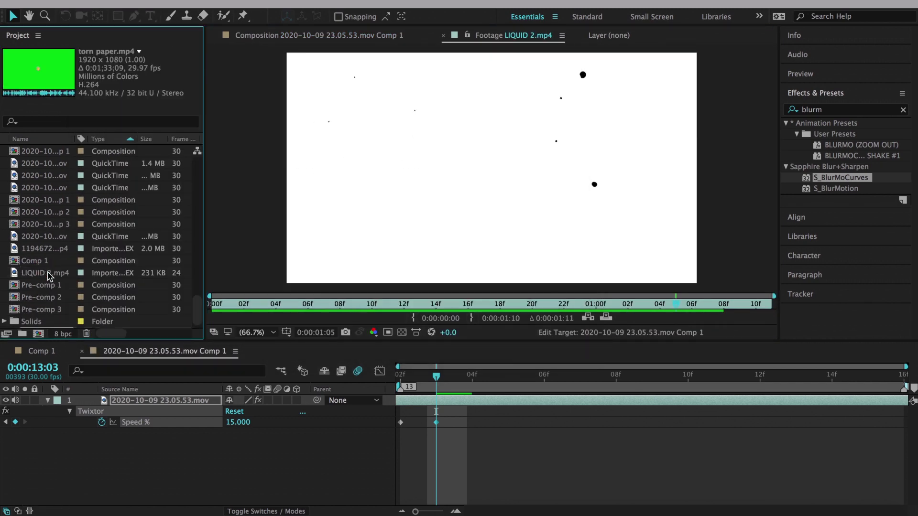
pyautogui.doubleClick(44, 322)
pyautogui.press('space')
# Place torn paper.mp4 above the bear-ears clip and key out its yellow with Linear Color Key.
pyautogui.moveTo(66, 403); pyautogui.dragTo(67, 401)
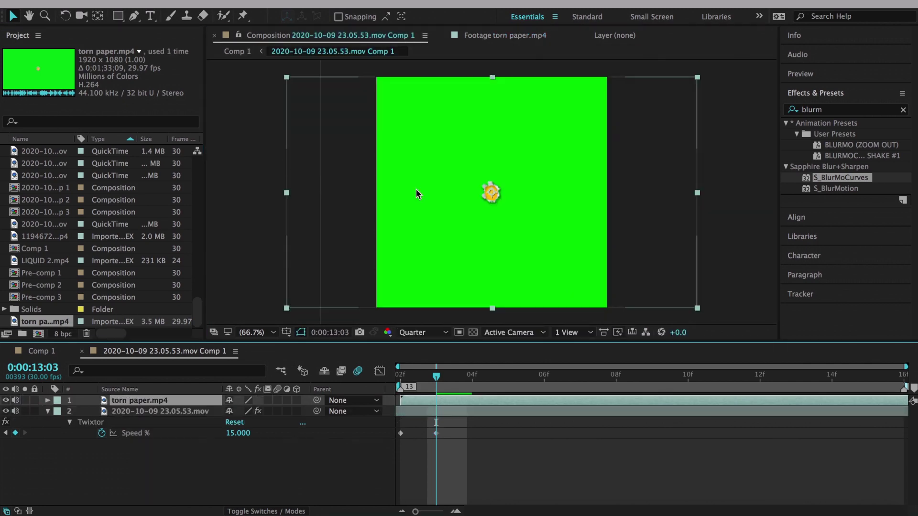
pyautogui.rightClick(225, 400)
pyautogui.moveTo(283, 145)
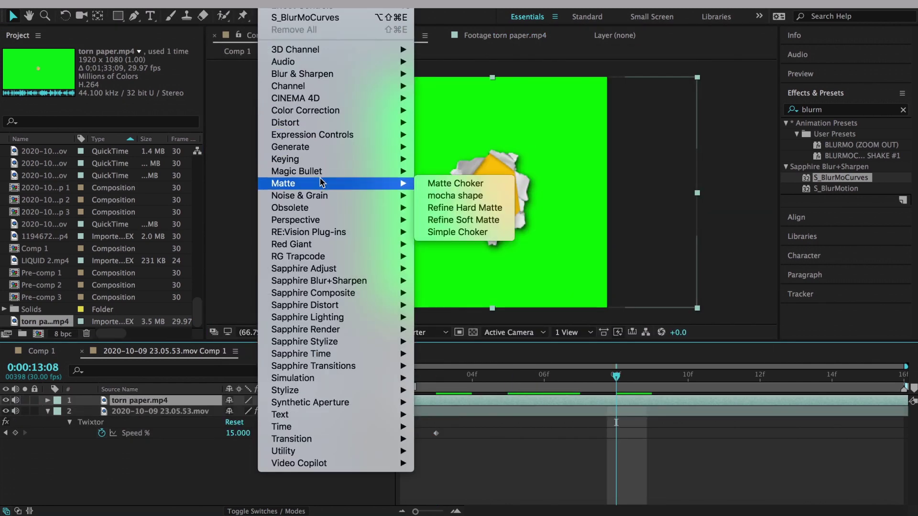
pyautogui.click(454, 236)
pyautogui.click(135, 164)
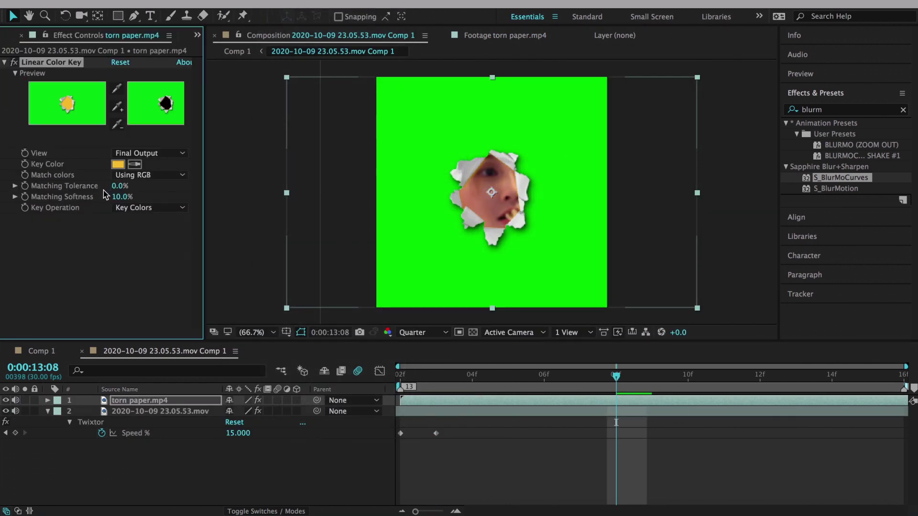
# Enable time remapping on the torn paper layer and check its edges.
pyautogui.rightClick(224, 400)
pyautogui.moveTo(247, 140)
pyautogui.click(459, 142)
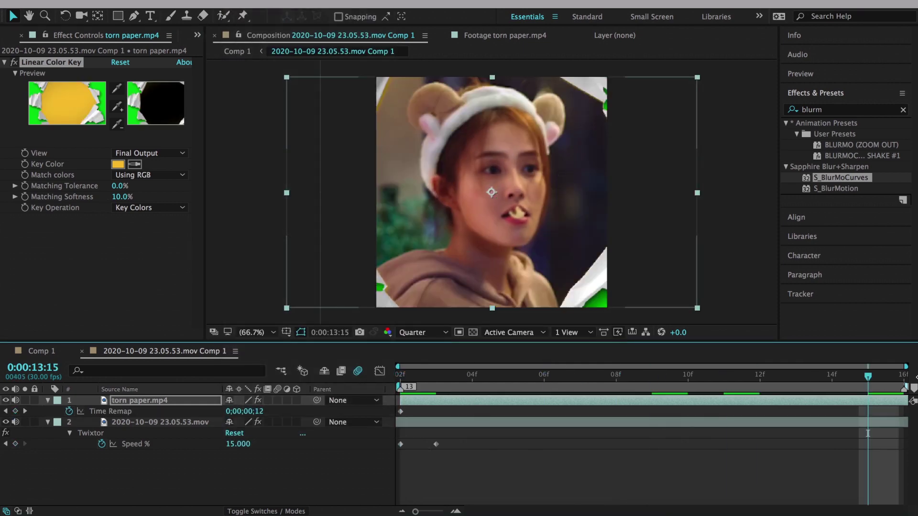
pyautogui.moveTo(650, 384); pyautogui.dragTo(724, 384)
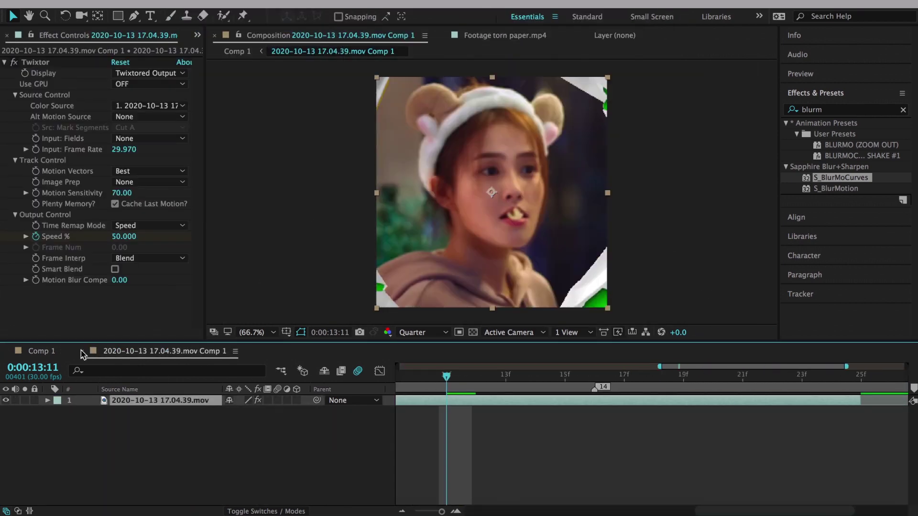
# Key out the torn-paper clip's green with Linear Color Key and preview the transition.
pyautogui.click(723, 377)
pyautogui.click(722, 422)
pyautogui.click(287, 4)
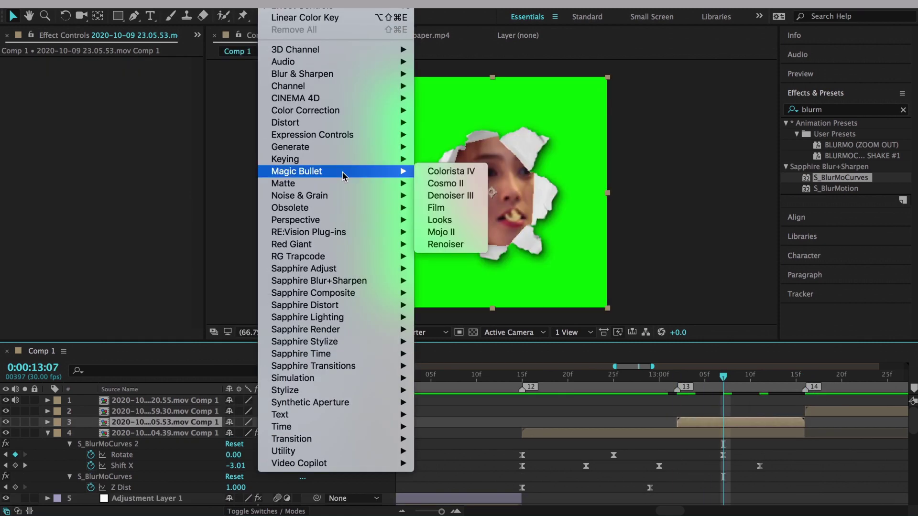
pyautogui.moveTo(348, 156)
pyautogui.click(459, 379)
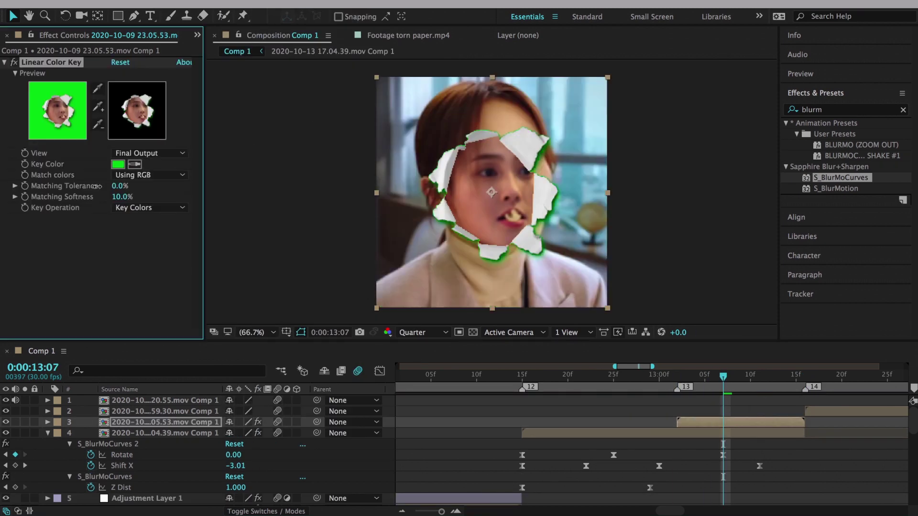
pyautogui.press('space')
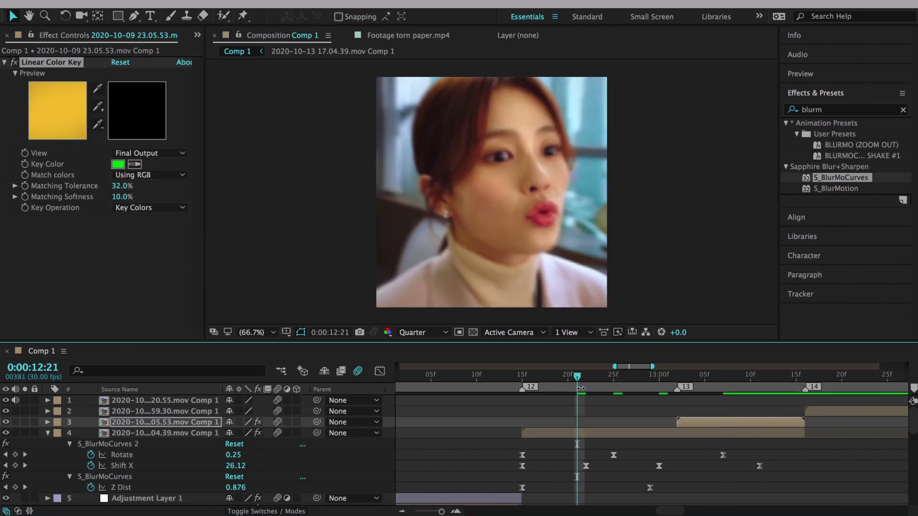
pyautogui.click(423, 332)
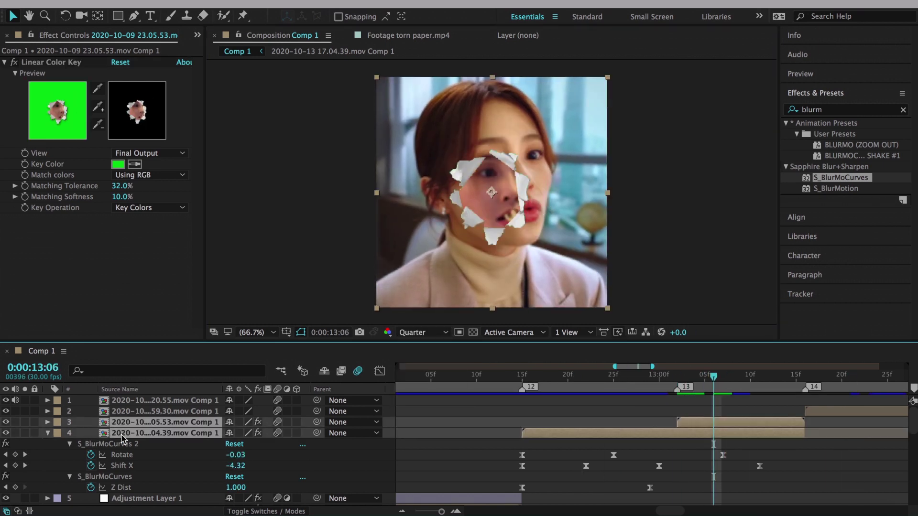
pyautogui.press('BackSpace')
pyautogui.press('BackSpace')
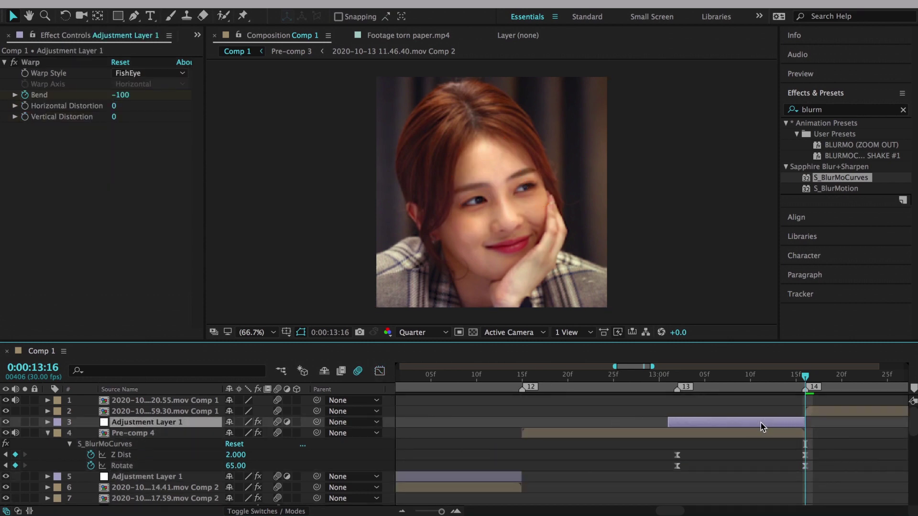
# Select the Warp Bend keyframe at 13:00 and preview the transition.
pyautogui.press('u')
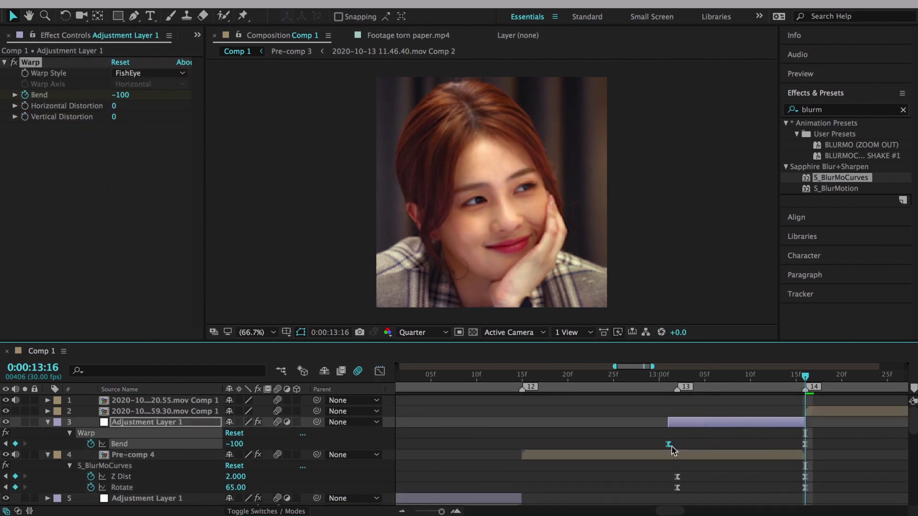
pyautogui.click(677, 444)
pyautogui.click(586, 377)
pyautogui.press('space')
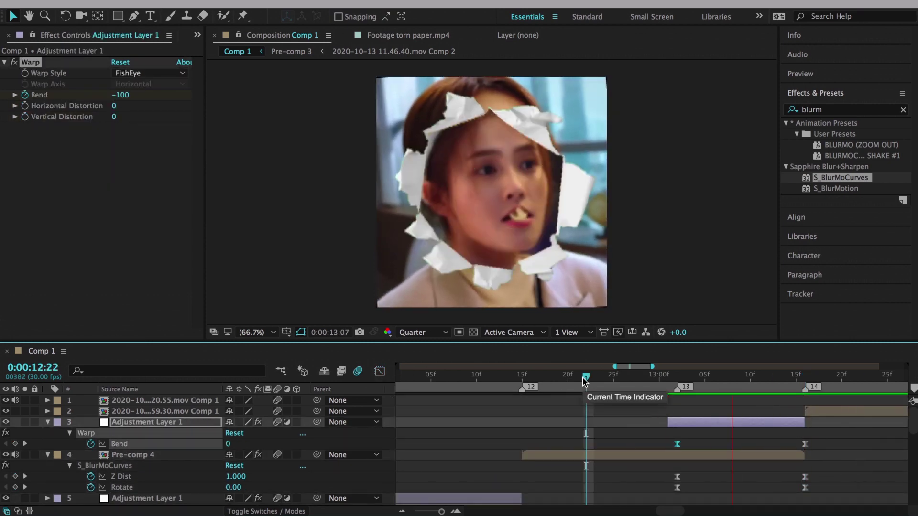
pyautogui.press('space')
# Check the Z Dist curve in the Graph Editor and make the blur edges reflect.
pyautogui.hotkey('shift', 'F3')
pyautogui.click(797, 479)
pyautogui.press('space')
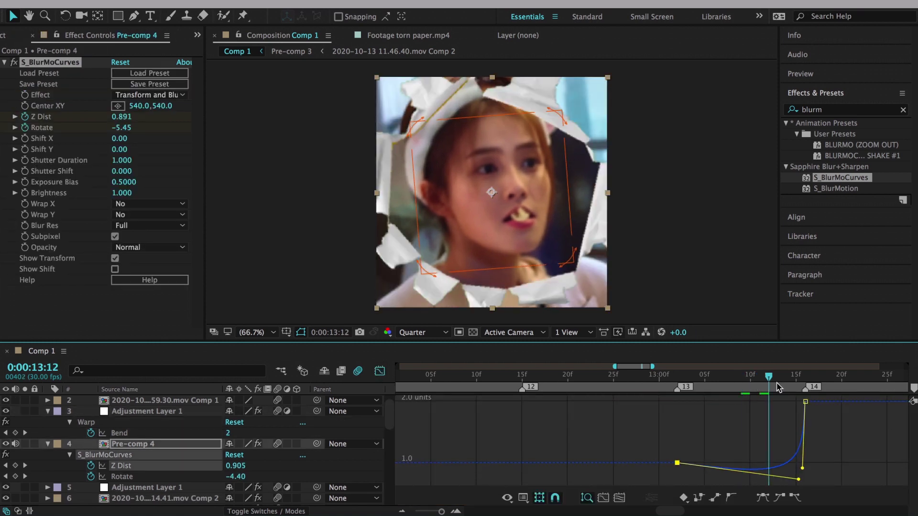
pyautogui.hotkey('shift', 'F3')
pyautogui.click(143, 215)
# At the next clip's start, keyframe S_BlurMoCurves Z Dist 0.100 and Rotate -65.
pyautogui.press('pagedown')
pyautogui.press('pagedown')
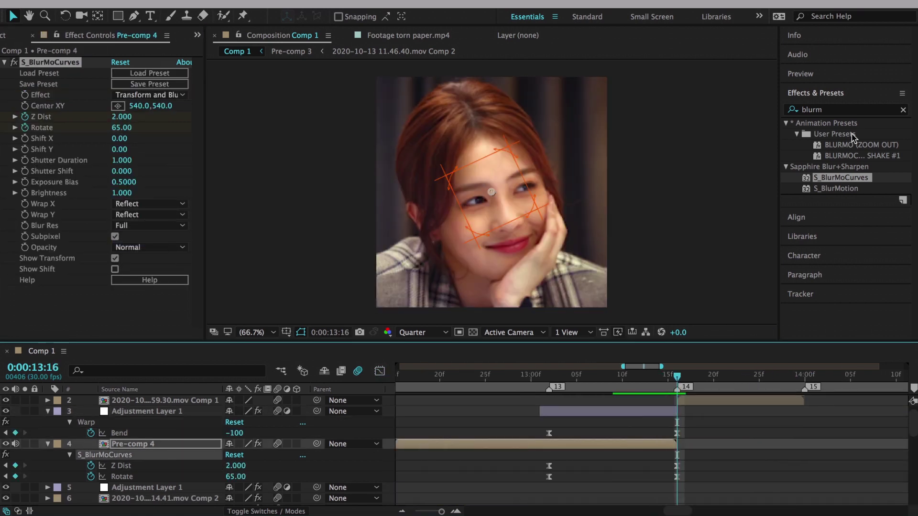
pyautogui.click(597, 400)
pyautogui.press('u')
pyautogui.moveTo(236, 422); pyautogui.dragTo(244, 438)
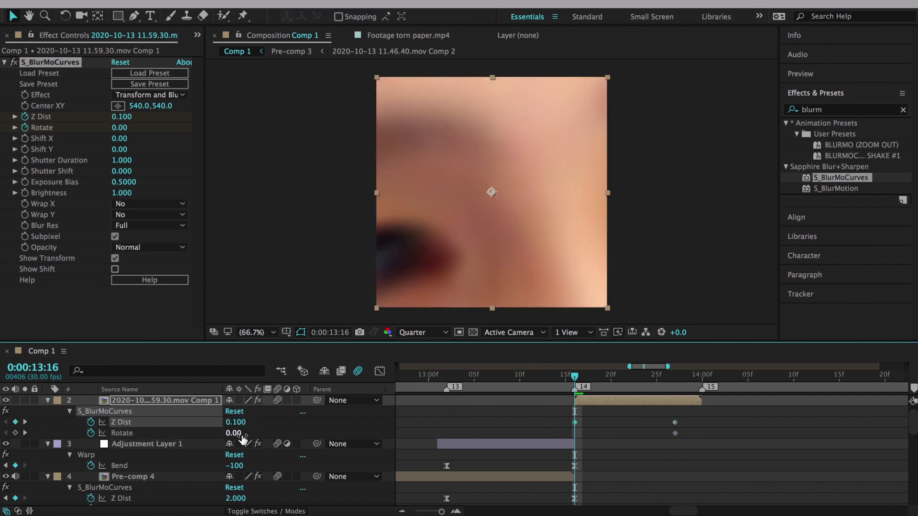
pyautogui.write('65')
pyautogui.press('Return')
pyautogui.hotkey('shift', 'F3')
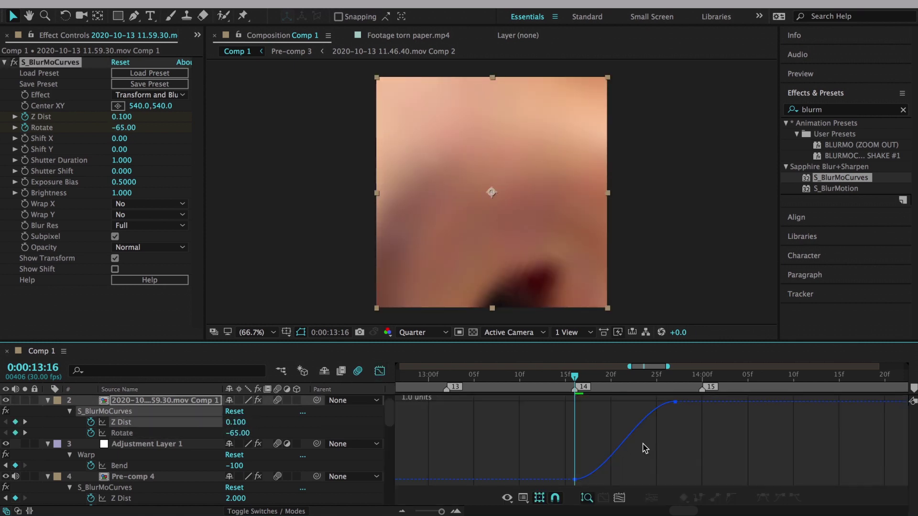
# Ease the zoom curve into a sharp ramp and scrub through the transition.
pyautogui.moveTo(580, 410); pyautogui.dragTo(611, 473)
pyautogui.hotkey('shift', 'F3')
pyautogui.click(420, 378)
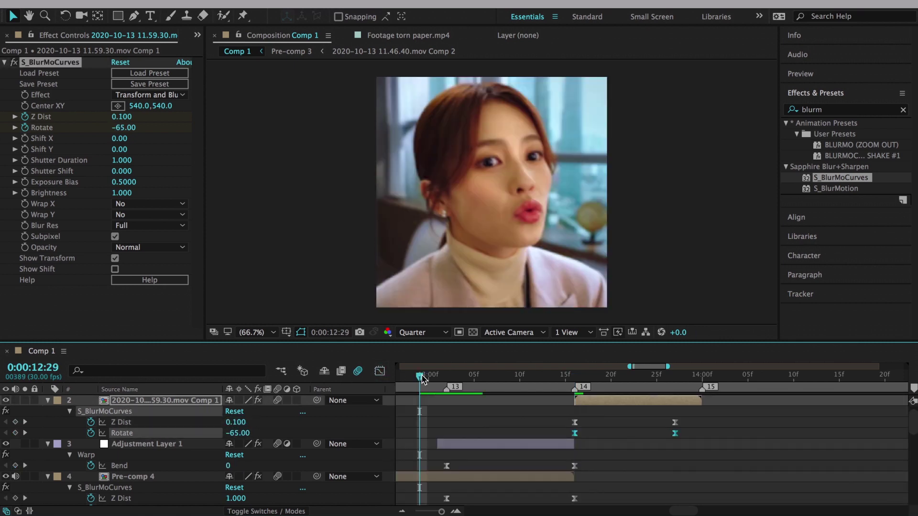
pyautogui.moveTo(421, 378); pyautogui.dragTo(539, 380)
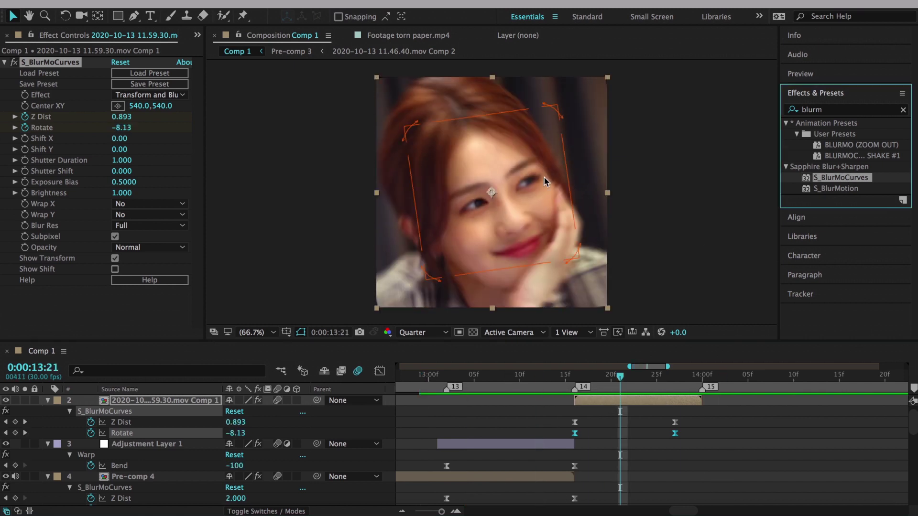
# Add S_BlurMoCurves 2 with a 0.3 Z Dist keyframe and check its curve.
pyautogui.moveTo(545, 181); pyautogui.dragTo(550, 191)
pyautogui.click(693, 378)
pyautogui.press('Return')
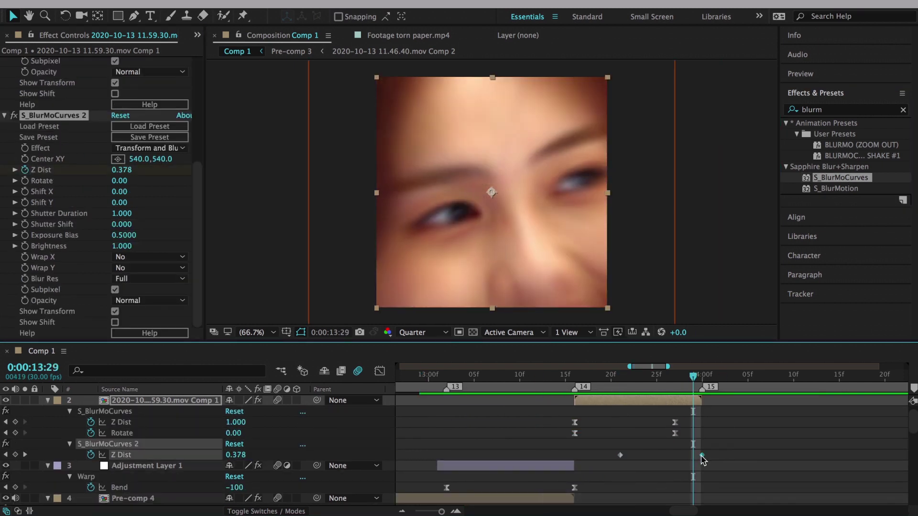
pyautogui.hotkey('shift', 'F3')
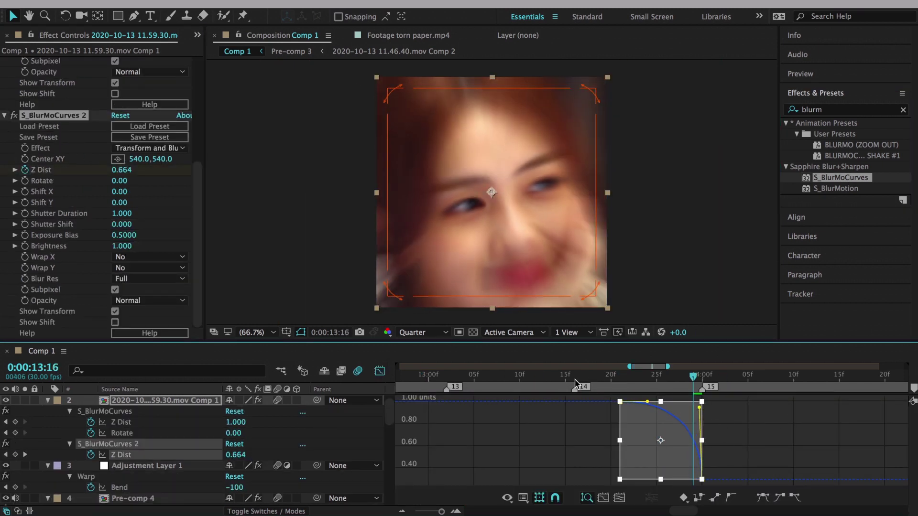
pyautogui.hotkey('shift', 'F3')
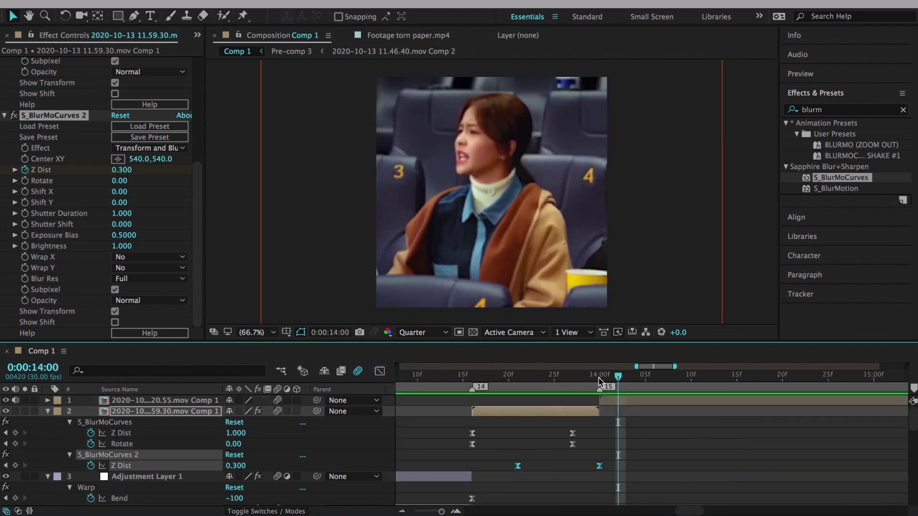
# Give the incoming clip its own blur-zoom effects with Z Dist 0.100 and preview the cut.
pyautogui.moveTo(856, 156); pyautogui.dragTo(630, 401)
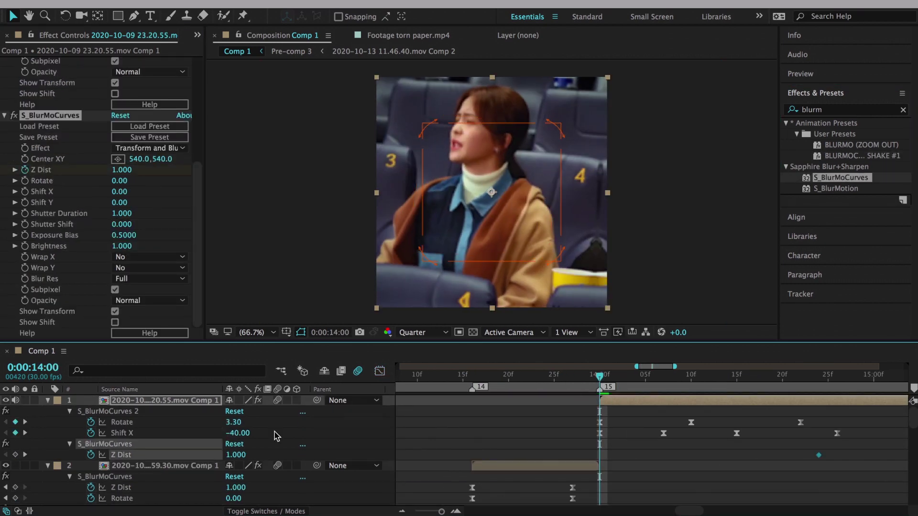
pyautogui.hotkey('ctrl', 'v')
pyautogui.click(379, 371)
pyautogui.click(380, 371)
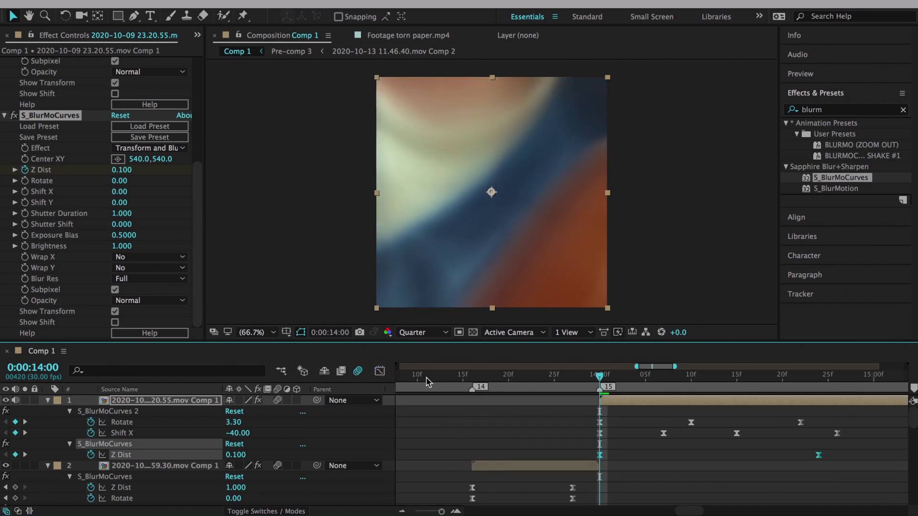
pyautogui.press('space')
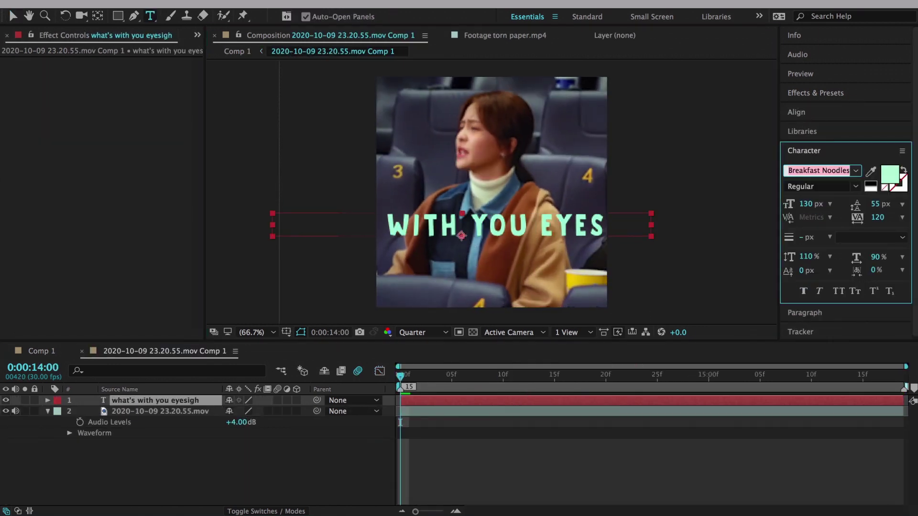
# Make the caption text white at 50 px in the Character panel.
pyautogui.click(889, 174)
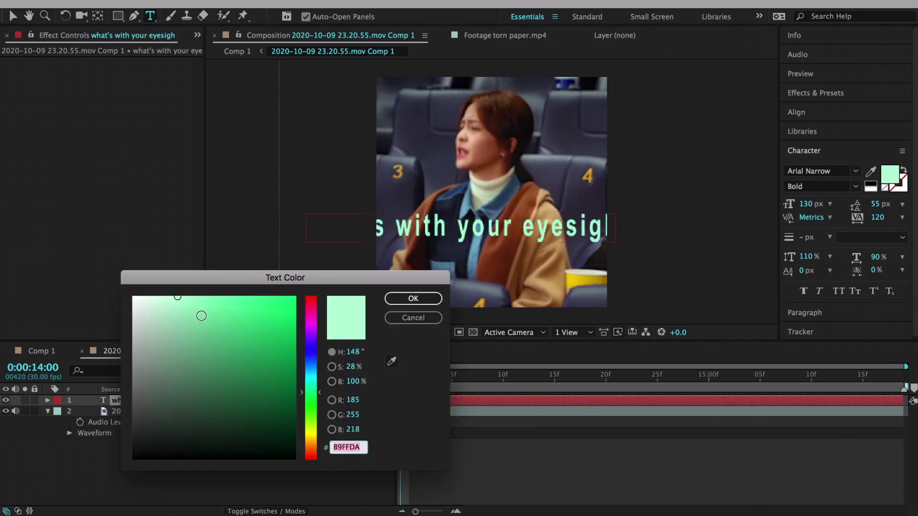
pyautogui.click(136, 301)
pyautogui.click(411, 297)
pyautogui.click(807, 203)
pyautogui.write('50')
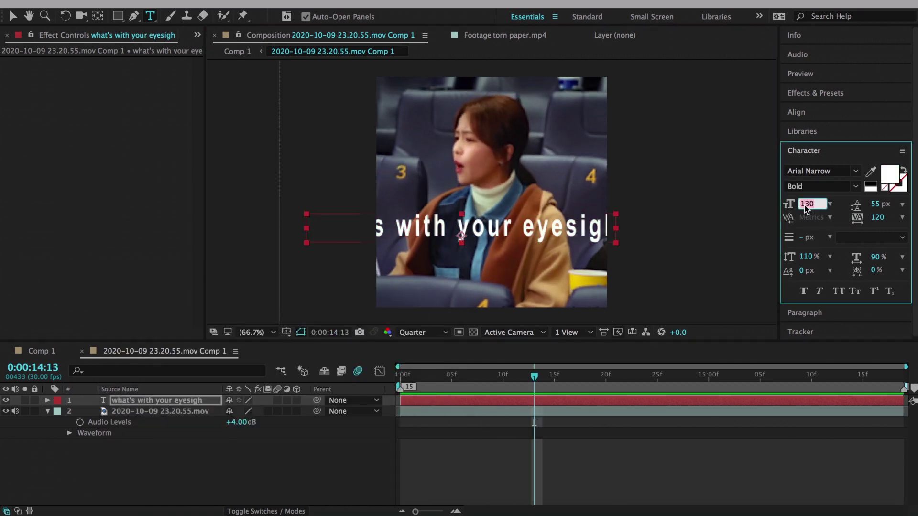
pyautogui.press('Return')
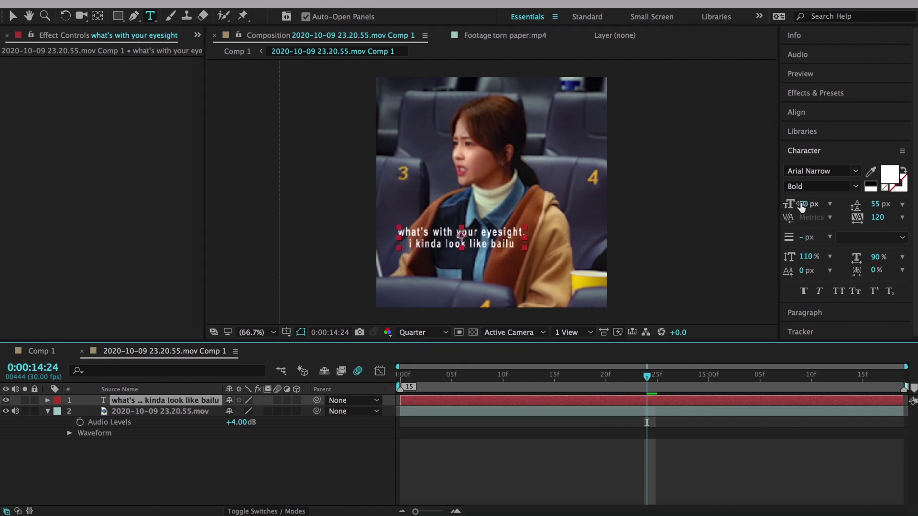
# Apply Drop Shadow and the TEXT BOUNCE preset to the caption.
pyautogui.click(864, 93)
pyautogui.write('drop')
pyautogui.click(903, 109)
pyautogui.write('text')
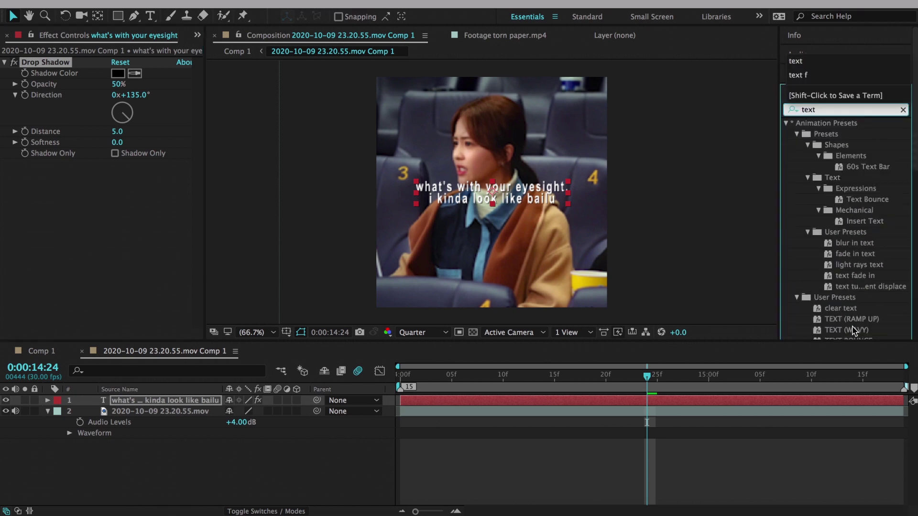
pyautogui.doubleClick(849, 310)
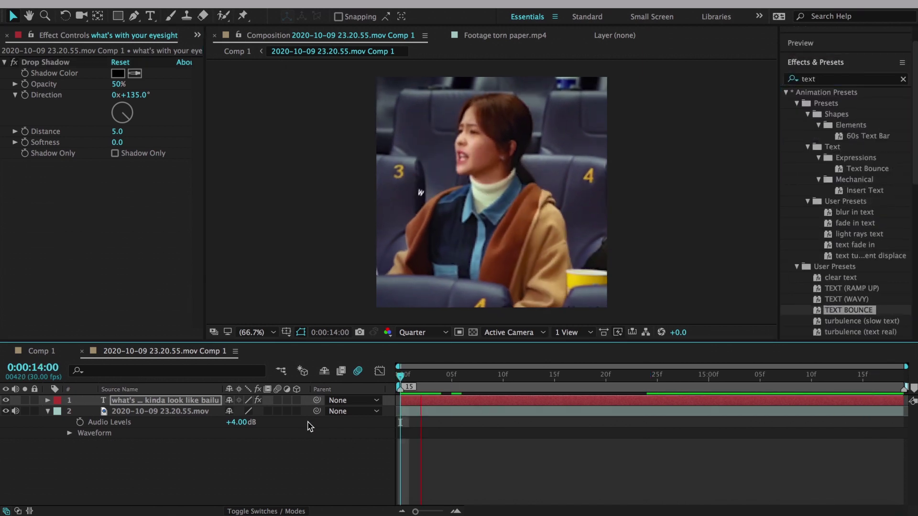
# Shorten the bounce delay expression to .025, preview it, and close the caption comp.
pyautogui.press('e')
pyautogui.press('e')
pyautogui.scroll(-3, 309, 430)
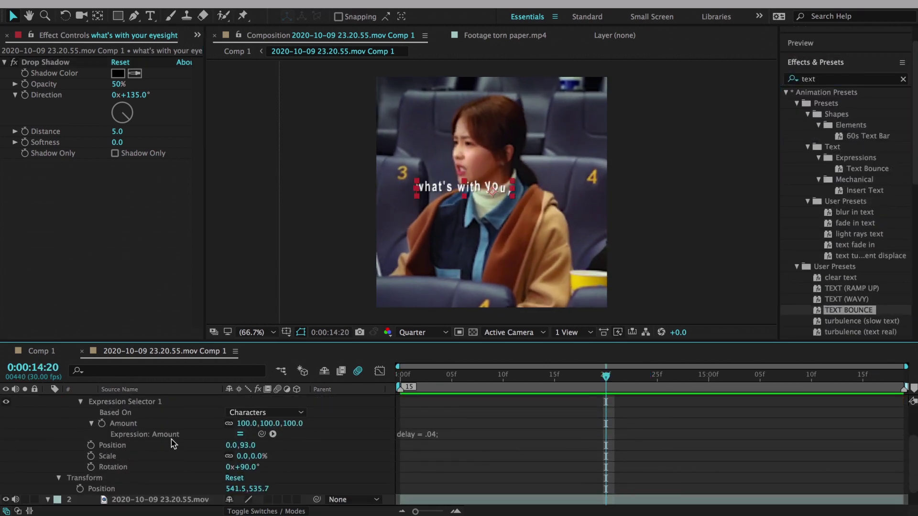
pyautogui.click(441, 433)
pyautogui.press('BackSpace')
pyautogui.write('3')
pyautogui.press('space')
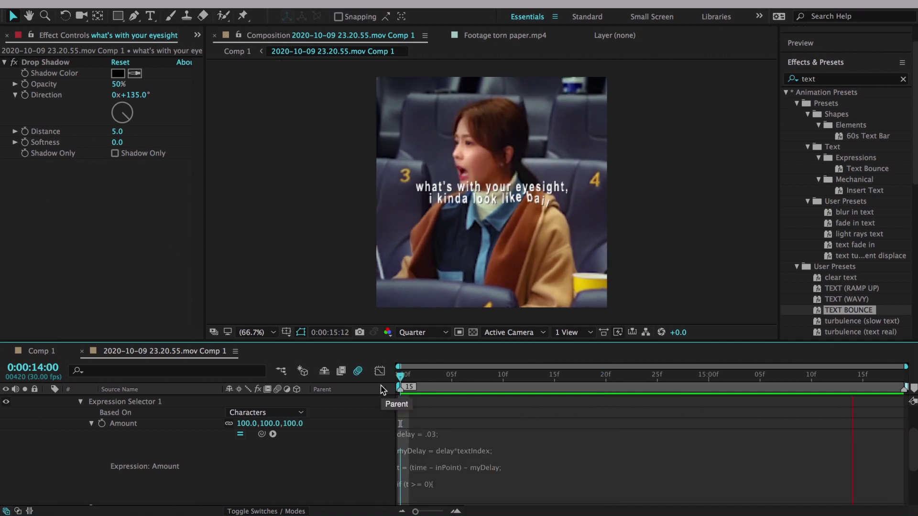
pyautogui.click(439, 433)
pyautogui.write('25')
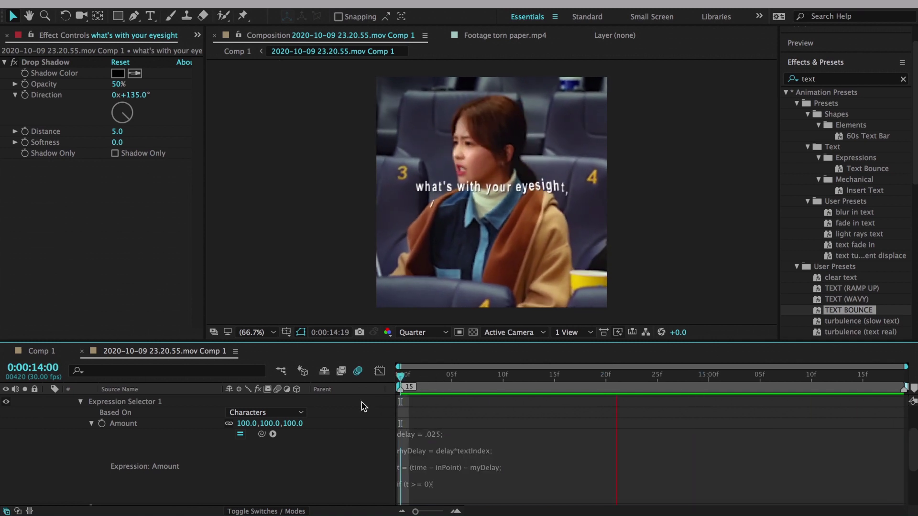
pyautogui.hotkey('ctrl', 'w')
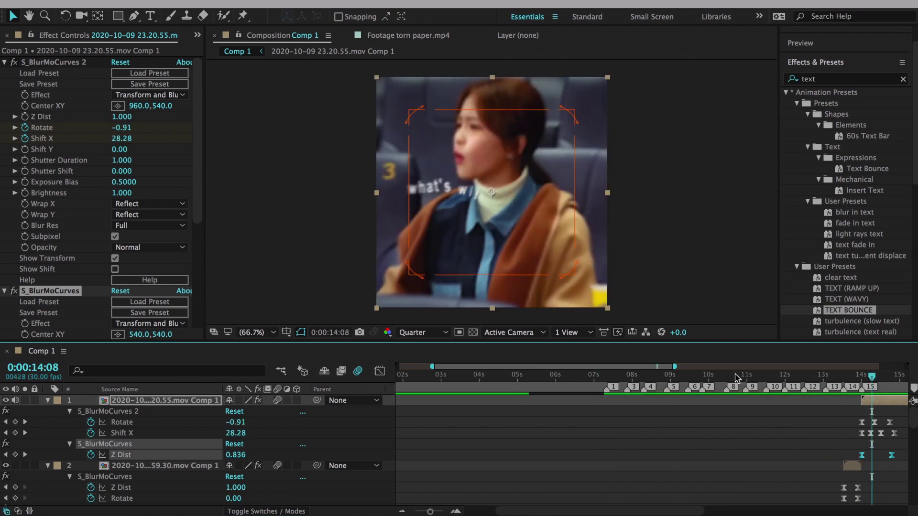
# Reshape Pre-comp 4's rotation easing curve and preview the transition.
pyautogui.scroll(-3, 574, 471)
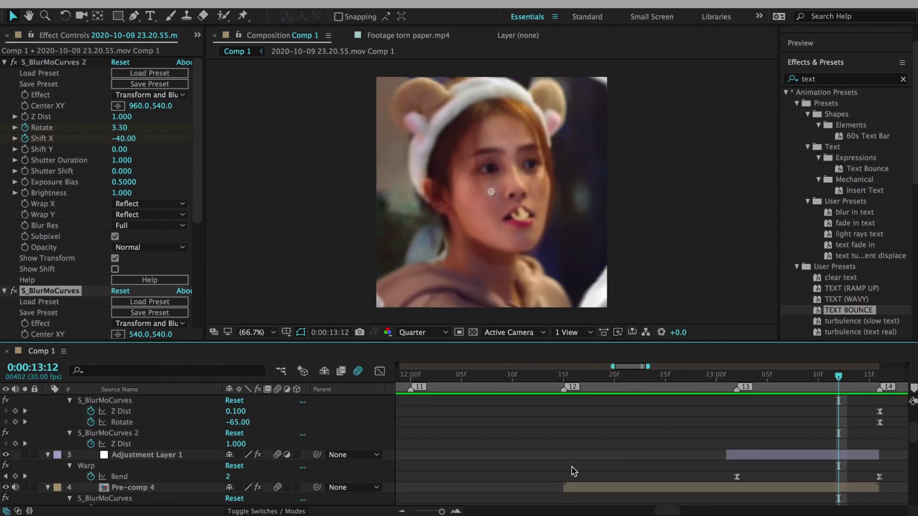
pyautogui.scroll(-2, 574, 471)
pyautogui.click(124, 430)
pyautogui.hotkey('shift', 'F3')
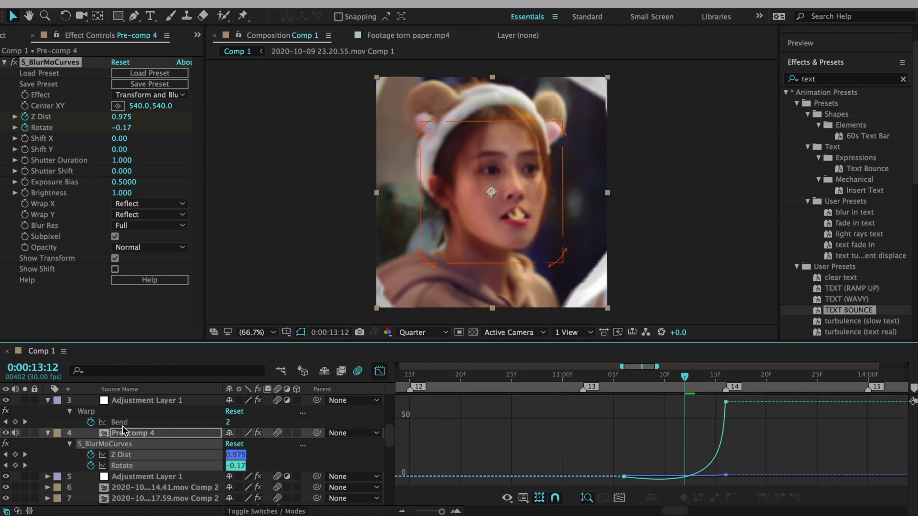
pyautogui.click(722, 449)
pyautogui.moveTo(676, 399); pyautogui.dragTo(728, 461)
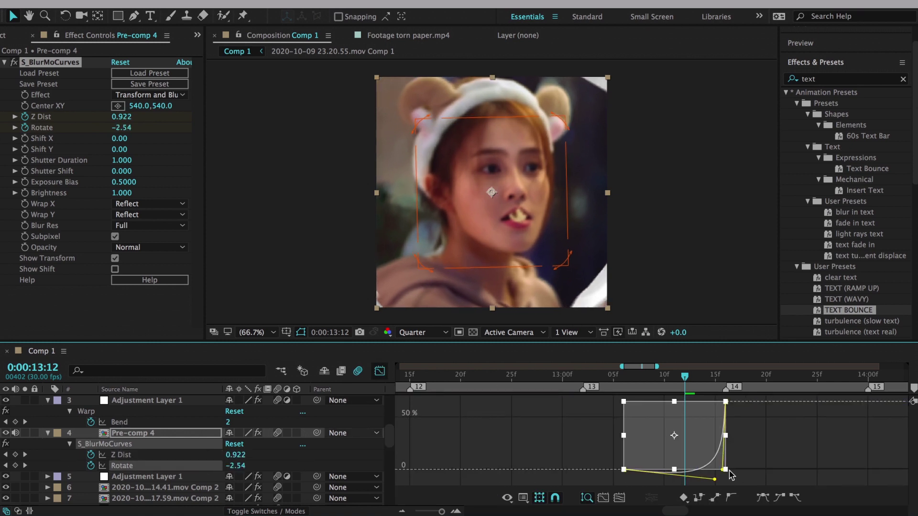
pyautogui.hotkey('shift', 'F3')
pyautogui.press('space')
# Inspect the Warp Bend curve and scrub through the transition from 12:19.
pyautogui.click(591, 414)
pyautogui.hotkey('shift', 'F3')
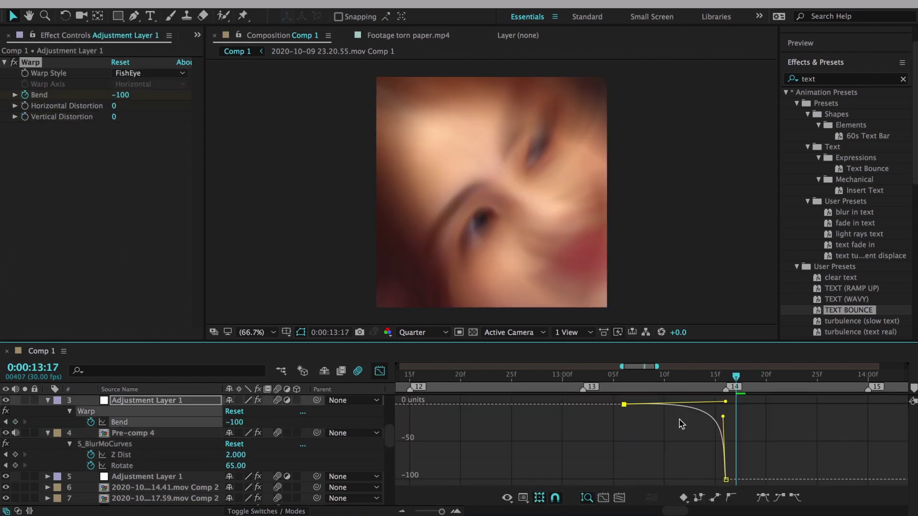
pyautogui.click(379, 372)
pyautogui.click(450, 377)
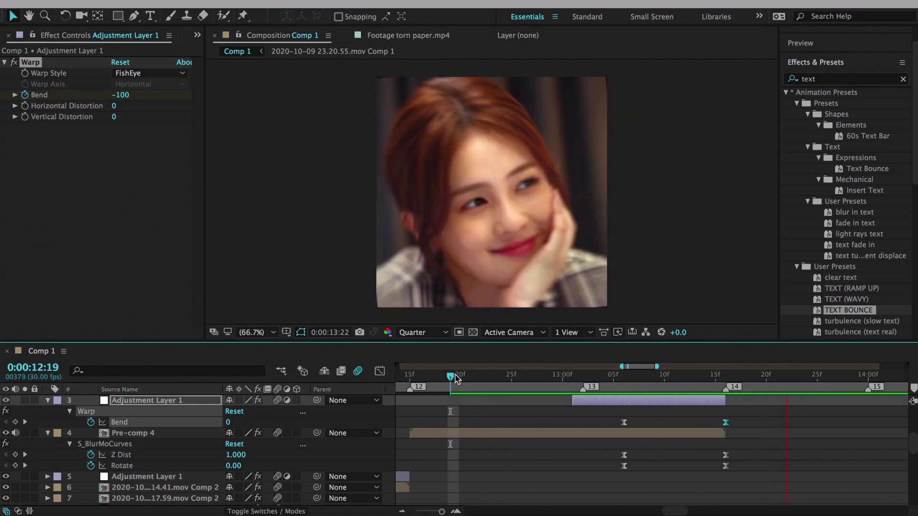
pyautogui.hotkey('ctrl', 'z')
pyautogui.moveTo(583, 381); pyautogui.dragTo(725, 458)
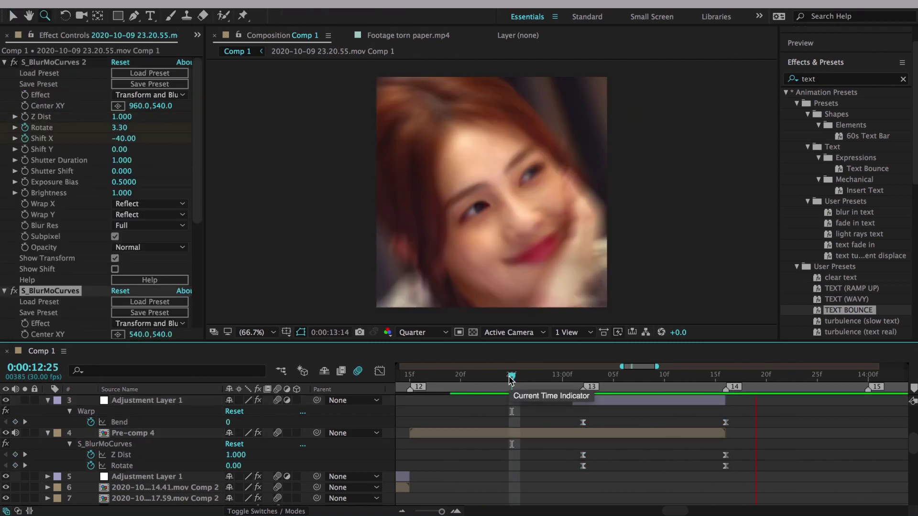
# Check Pre-comp 4's zoom depth curve while previewing the transition.
pyautogui.click(726, 454)
pyautogui.hotkey('shift', 'F3')
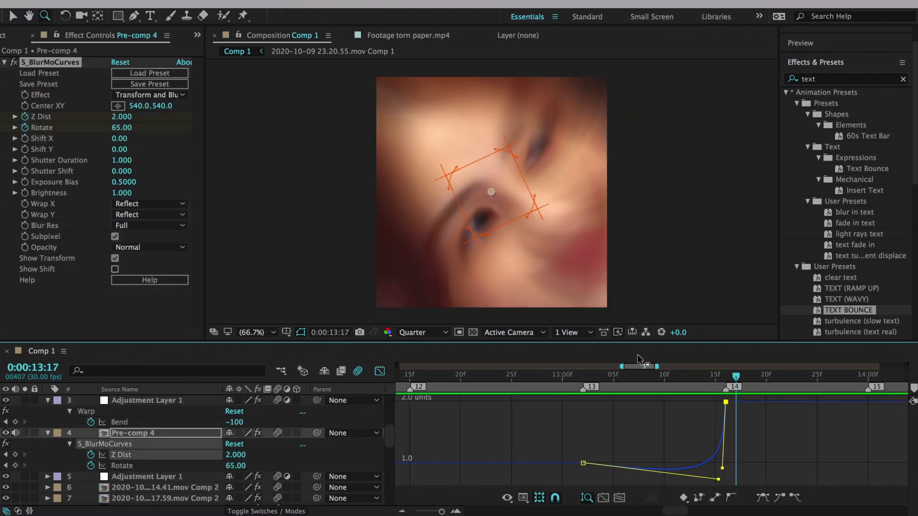
pyautogui.press('space')
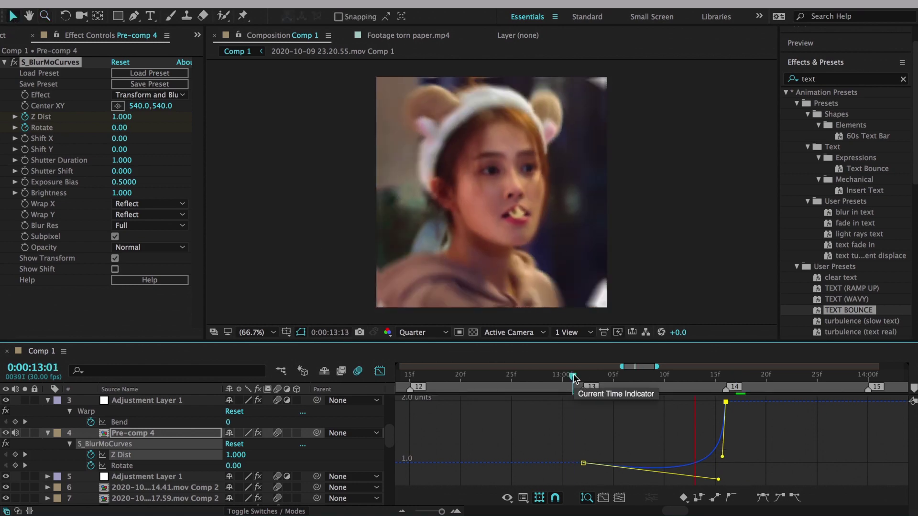
pyautogui.click(379, 371)
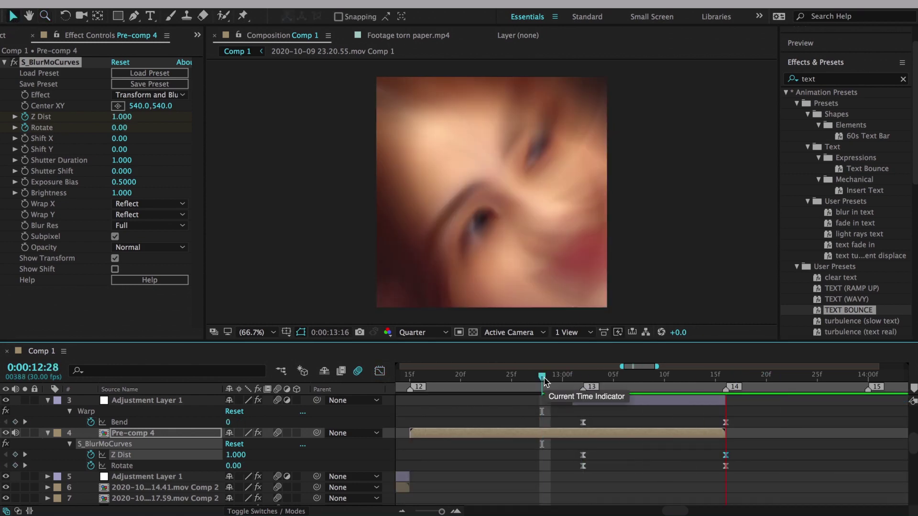
# Add S_BlurMoCurves 3 and keyframe Z Dist easing from 1 to 2.000 between 14:28 and 15:19.
pyautogui.scroll(5, 603, 411)
pyautogui.moveTo(555, 374); pyautogui.dragTo(500, 374)
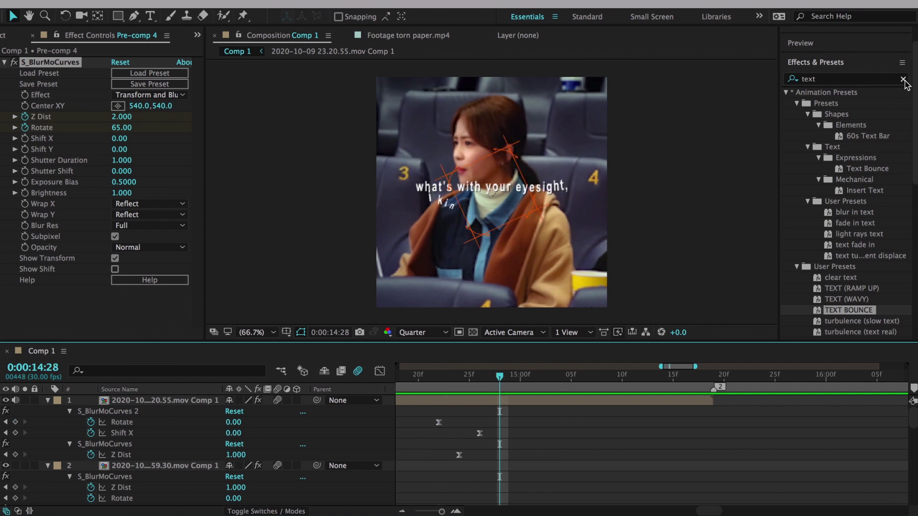
pyautogui.click(903, 79)
pyautogui.write('blurm')
pyautogui.doubleClick(843, 177)
pyautogui.click(25, 170)
pyautogui.press('k')
pyautogui.moveTo(235, 476); pyautogui.dragTo(253, 477)
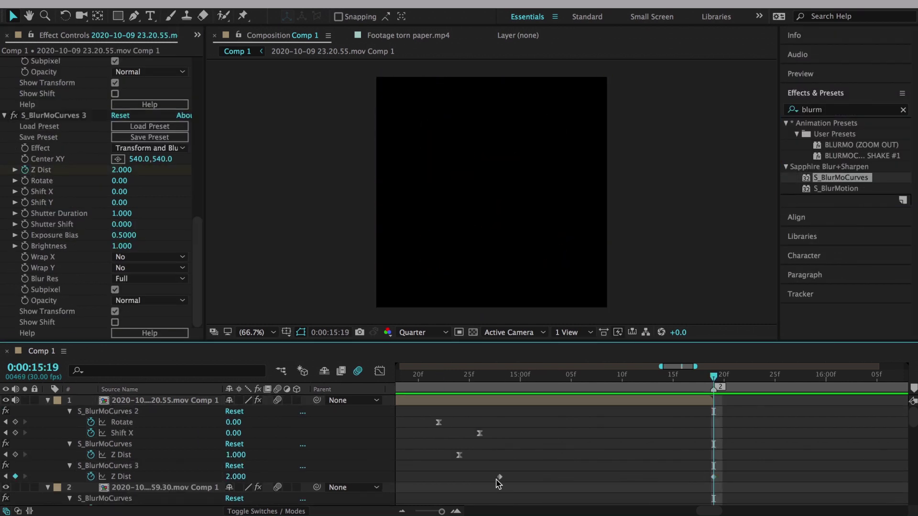
pyautogui.click(380, 372)
pyautogui.press('F9')
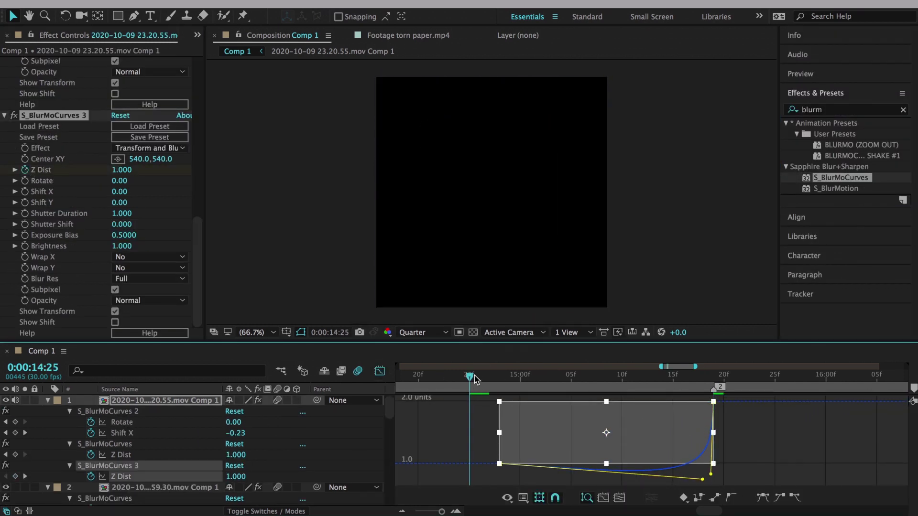
pyautogui.hotkey('shift', 'F3')
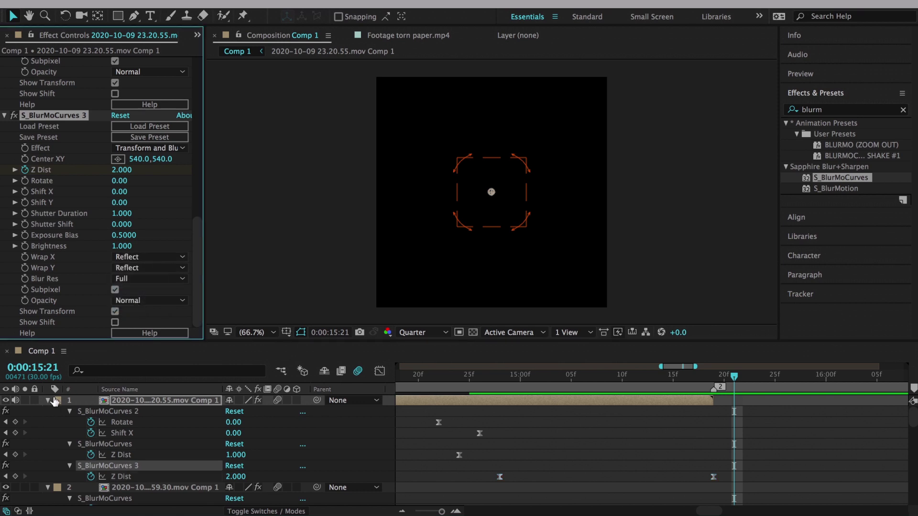
# Move Adjustment Layer 1 (Warp FishEye) to the top and view its Bend curve.
pyautogui.click(54, 400)
pyautogui.moveTo(143, 426); pyautogui.dragTo(143, 397)
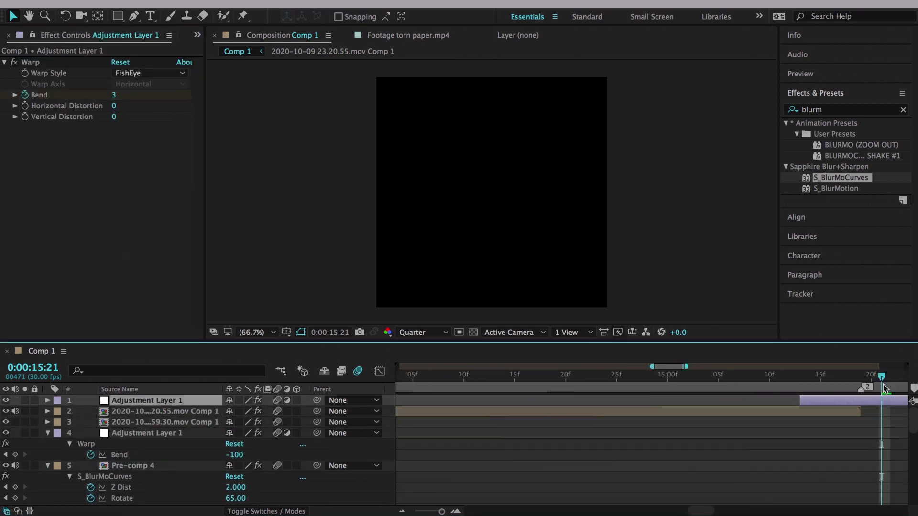
pyautogui.press('u')
pyautogui.click(604, 423)
pyautogui.hotkey('shift', 'F3')
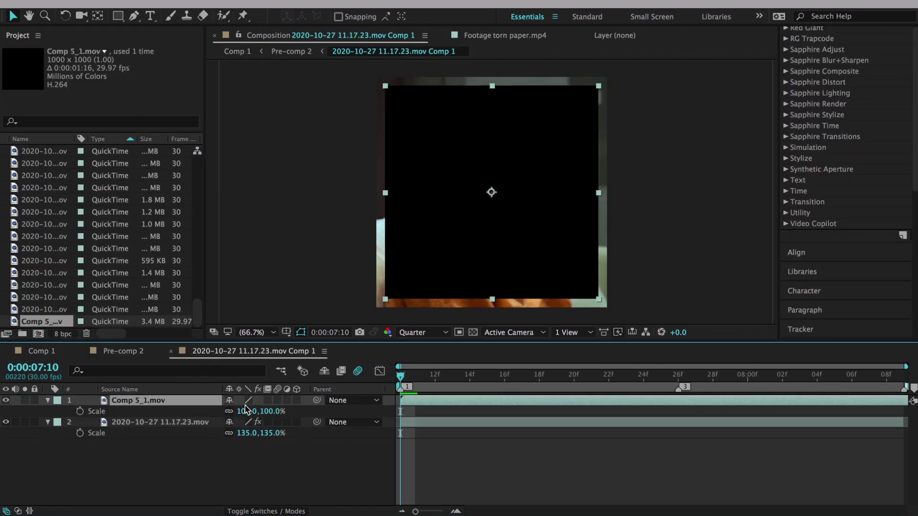
# Duplicate the 2020-10-27 11.17.23.mov layer and move the copy to the top.
pyautogui.click(154, 422)
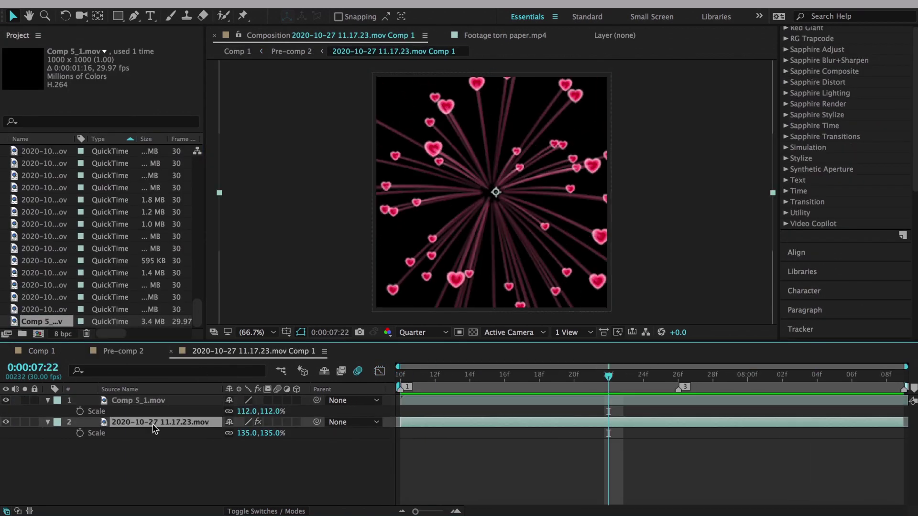
pyautogui.hotkey('ctrl', 'd')
pyautogui.moveTo(153, 401); pyautogui.dragTo(153, 397)
pyautogui.press('Home')
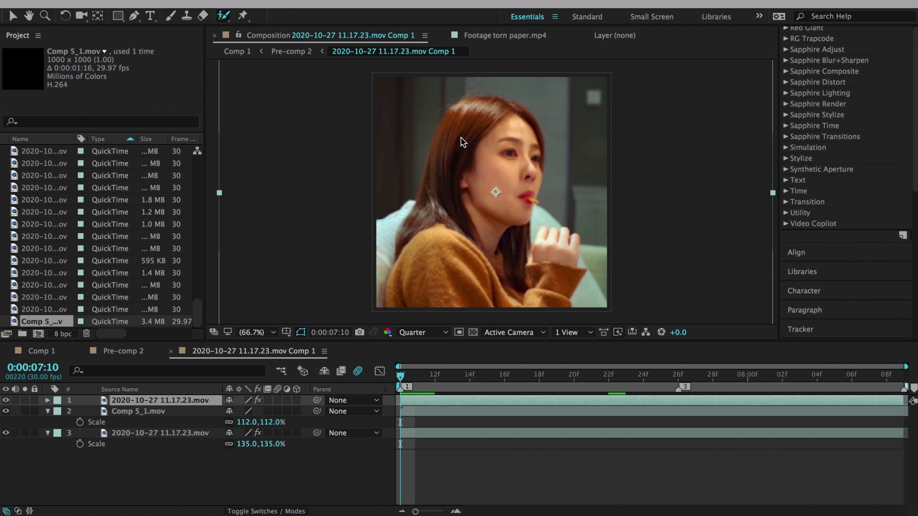
# Roto Brush the woman out of the duplicate with a matte feather of 30.
pyautogui.doubleClick(461, 141)
pyautogui.moveTo(506, 133); pyautogui.dragTo(477, 106)
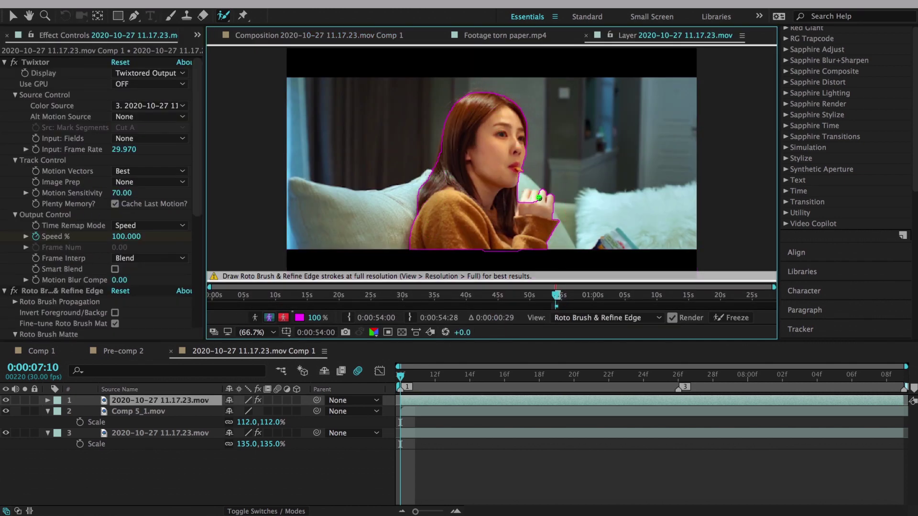
pyautogui.scroll(-5, 121, 302)
pyautogui.click(118, 191)
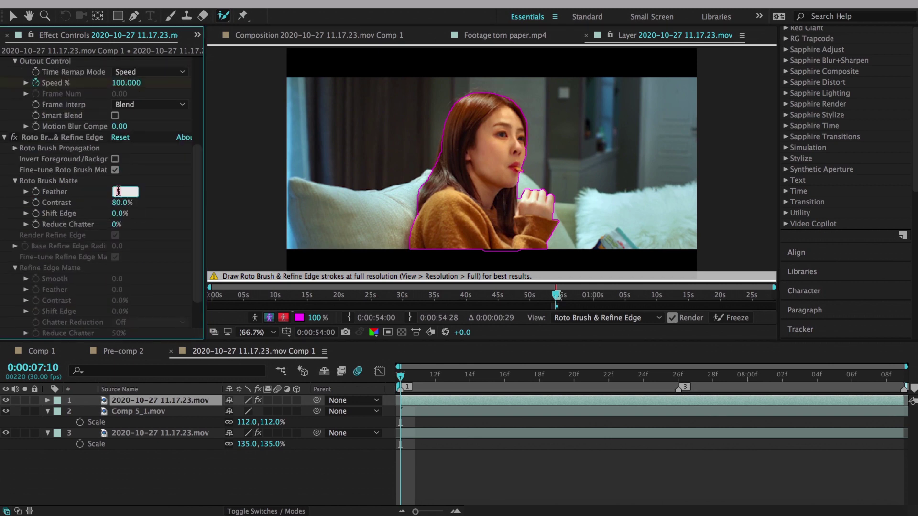
pyautogui.click(585, 36)
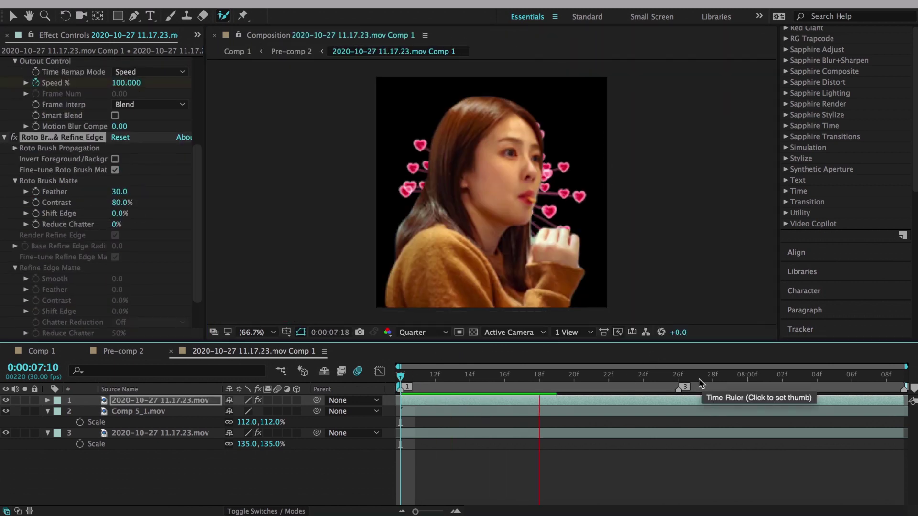
pyautogui.moveTo(699, 382); pyautogui.dragTo(678, 383)
pyautogui.doubleClick(678, 400)
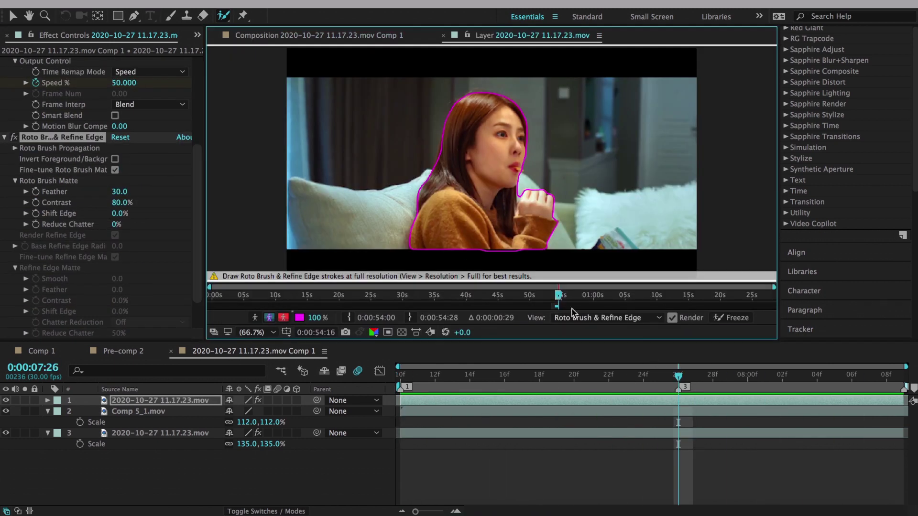
pyautogui.click(443, 35)
# Set the hearts layer Comp 5_1 to Screen blend mode.
pyautogui.click(144, 411)
pyautogui.press('F4')
pyautogui.click(251, 411)
pyautogui.click(251, 154)
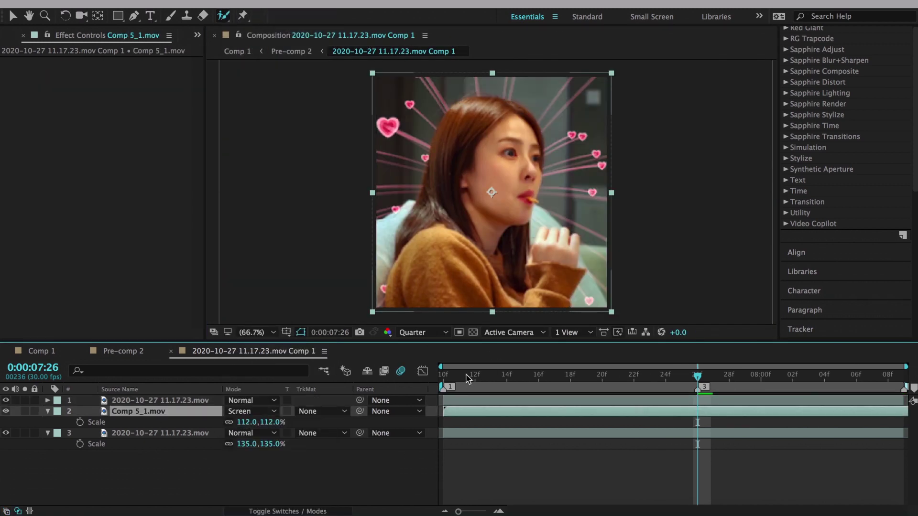
pyautogui.click(482, 415)
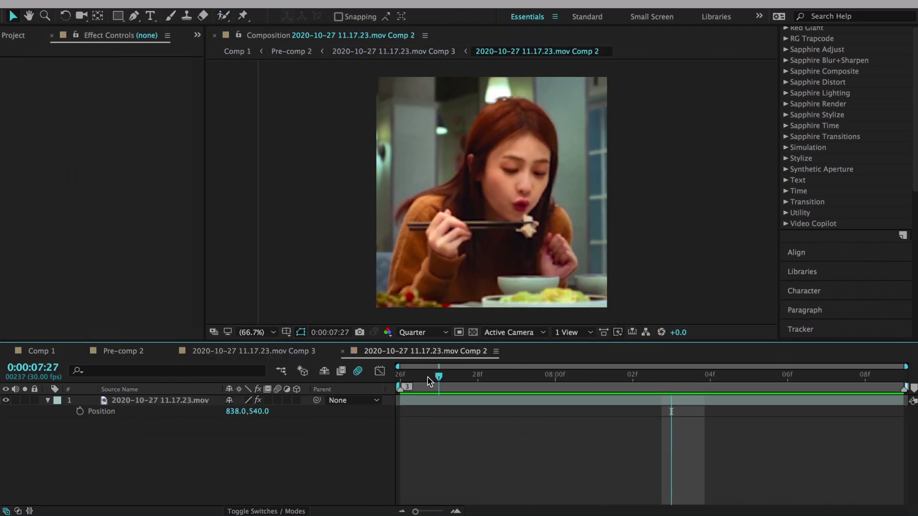
# Import 2020-08-26 14.24.46.jpeg from Downloads/pngs & overlays/aesthetic.
pyautogui.press('super+i')
pyautogui.click(101, 86)
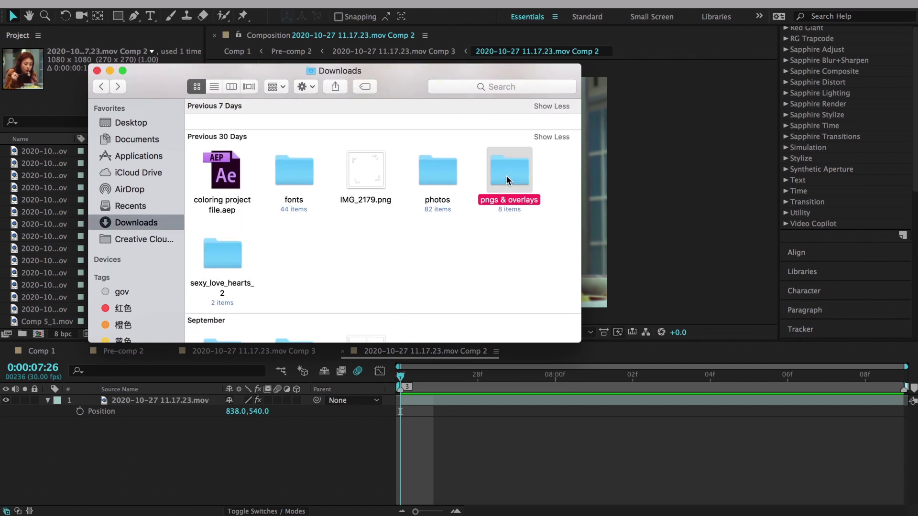
pyautogui.doubleClick(506, 177)
pyautogui.doubleClick(221, 138)
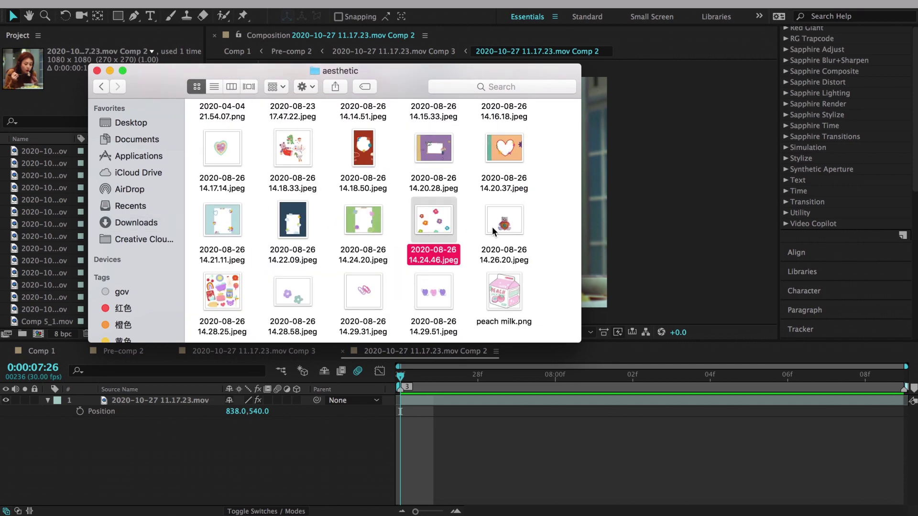
pyautogui.scroll(2, 492, 227)
pyautogui.press('super+bracketleft')
pyautogui.doubleClick(337, 182)
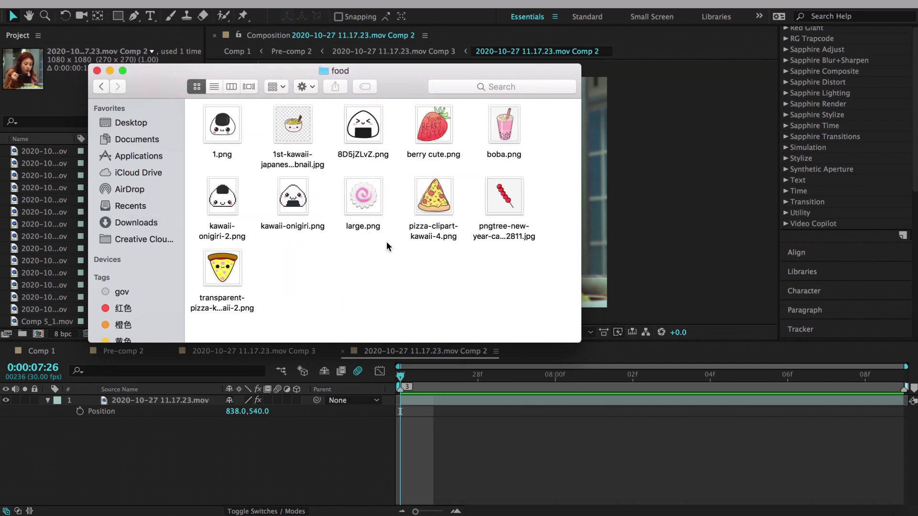
pyautogui.click(102, 87)
pyautogui.scroll(1, 433, 225)
pyautogui.doubleClick(433, 225)
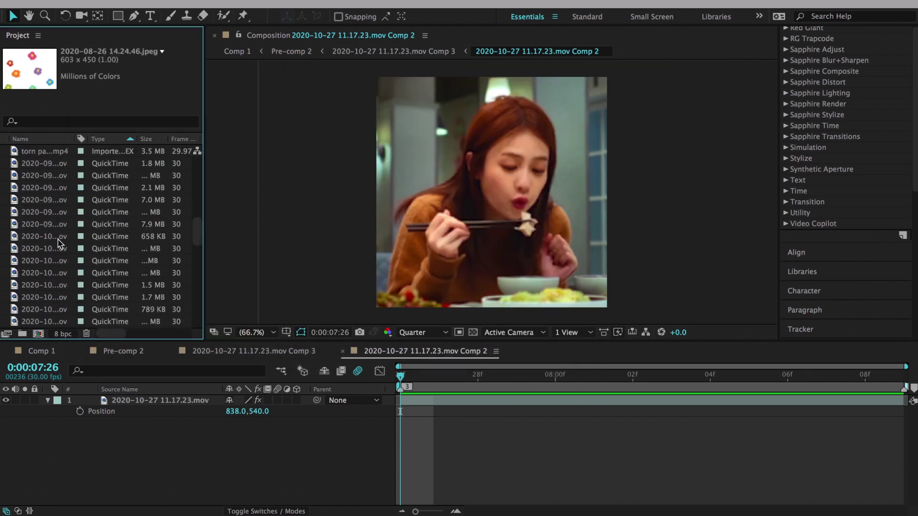
# Place the jpeg over the clip, try Darken, Screen, Color Dodge and Dissolve blending, then delete it.
pyautogui.scroll(3, 58, 242)
pyautogui.moveTo(46, 175); pyautogui.dragTo(70, 400)
pyautogui.click(248, 511)
pyautogui.click(251, 400)
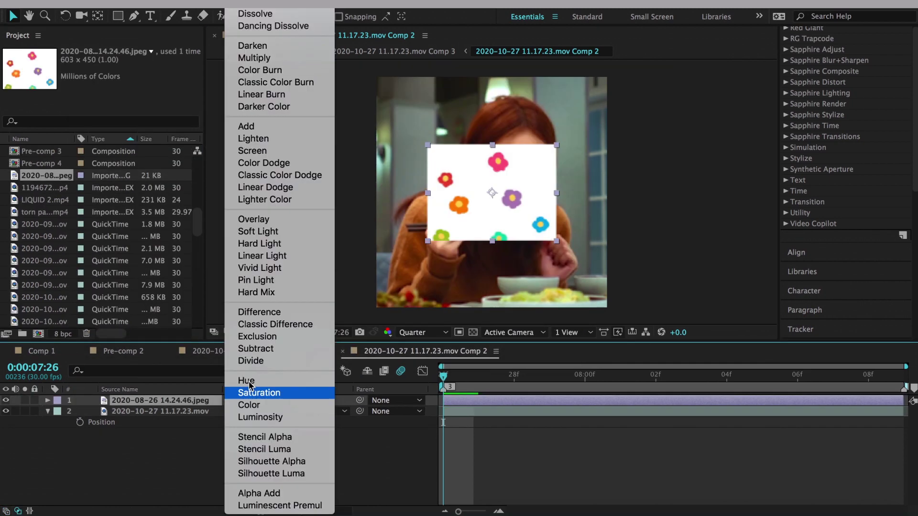
pyautogui.click(251, 400)
pyautogui.click(251, 400)
pyautogui.click(249, 40)
pyautogui.click(251, 400)
pyautogui.click(253, 138)
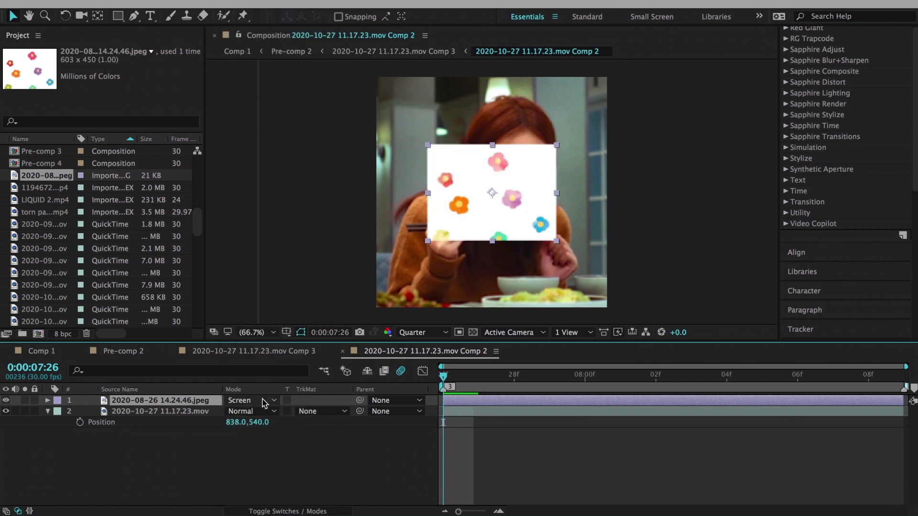
pyautogui.click(251, 400)
pyautogui.click(253, 150)
pyautogui.click(251, 400)
pyautogui.click(254, 163)
pyautogui.click(251, 400)
pyautogui.click(266, 13)
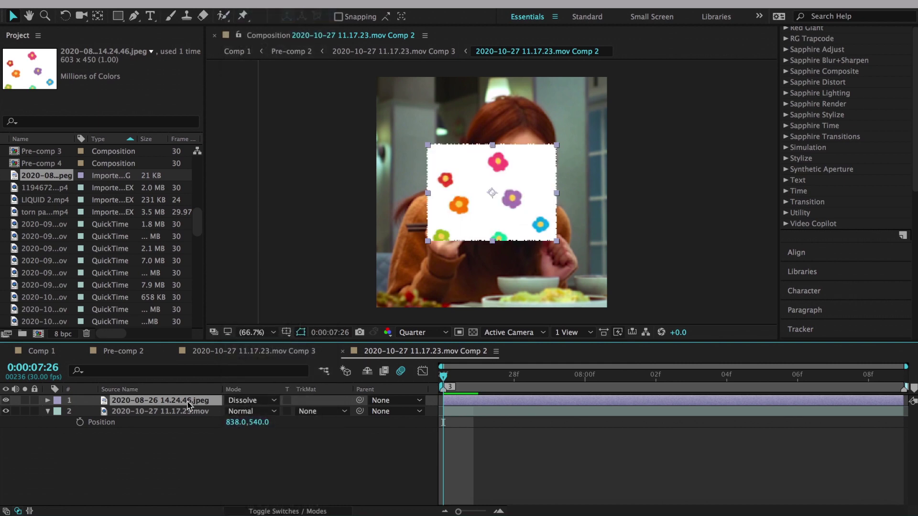
pyautogui.press('Delete')
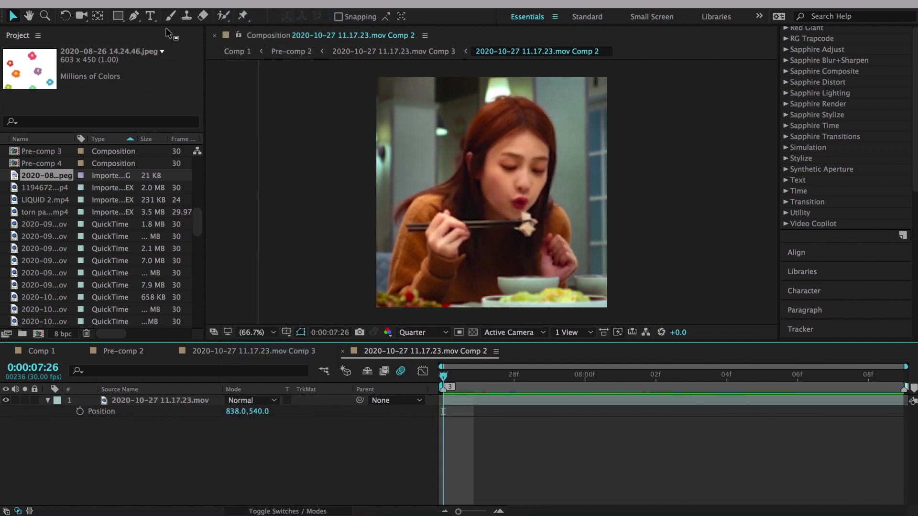
# Create a new solid layer and apply the 3D Stroke effect to it.
pyautogui.rightClick(220, 163)
pyautogui.click(409, 202)
pyautogui.press('Return')
pyautogui.write('3d str')
pyautogui.moveTo(830, 133); pyautogui.dragTo(472, 260)
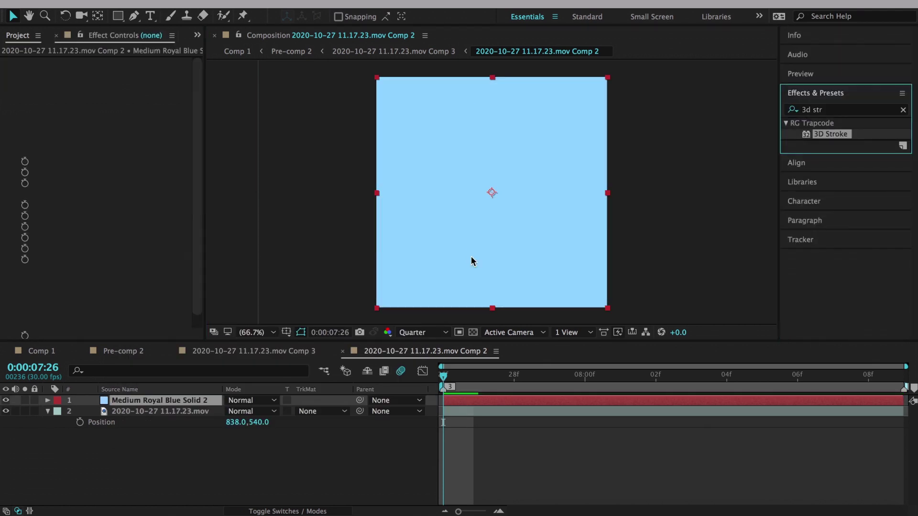
# Draw a Pen mask path around the woman, curving over her head.
pyautogui.click(139, 18)
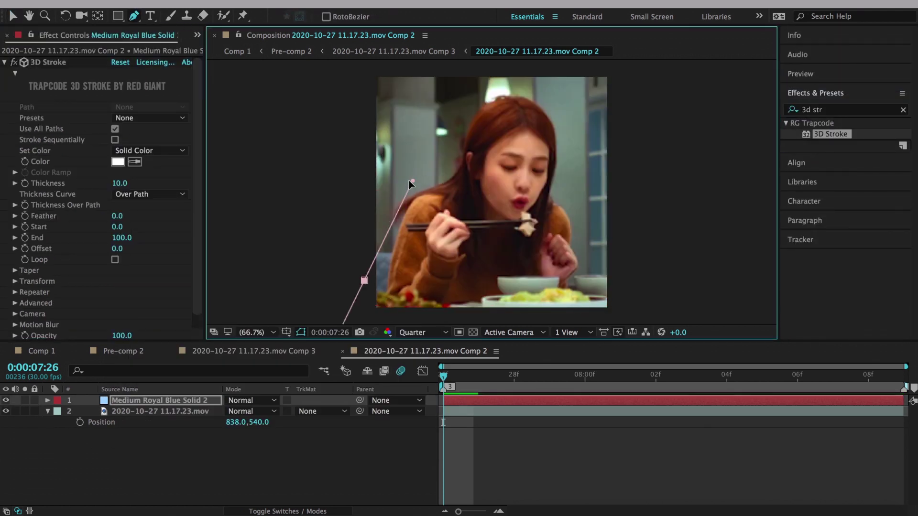
pyautogui.moveTo(414, 180); pyautogui.dragTo(383, 231)
pyautogui.click(397, 187)
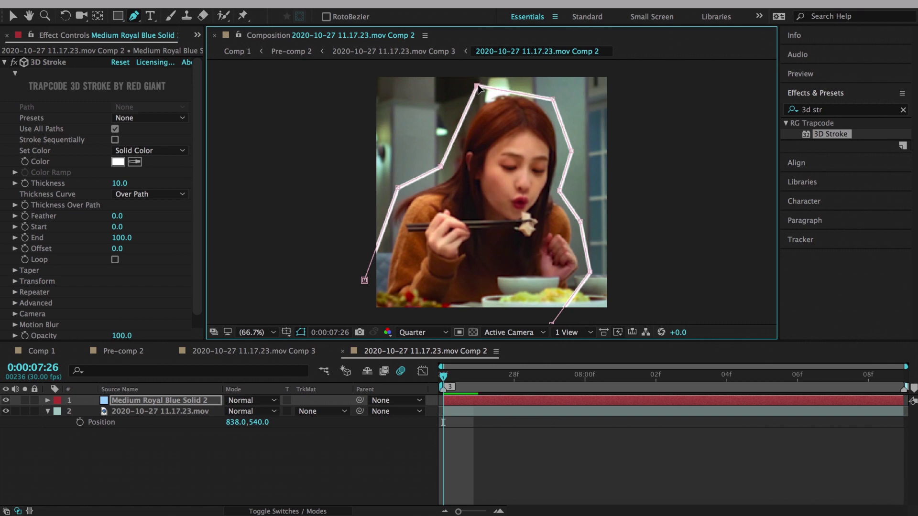
pyautogui.press('v')
pyautogui.click(254, 195)
# Split the stroke solid at the current frame and at 08:00, shifting the top piece to 08:03.
pyautogui.click(397, 190)
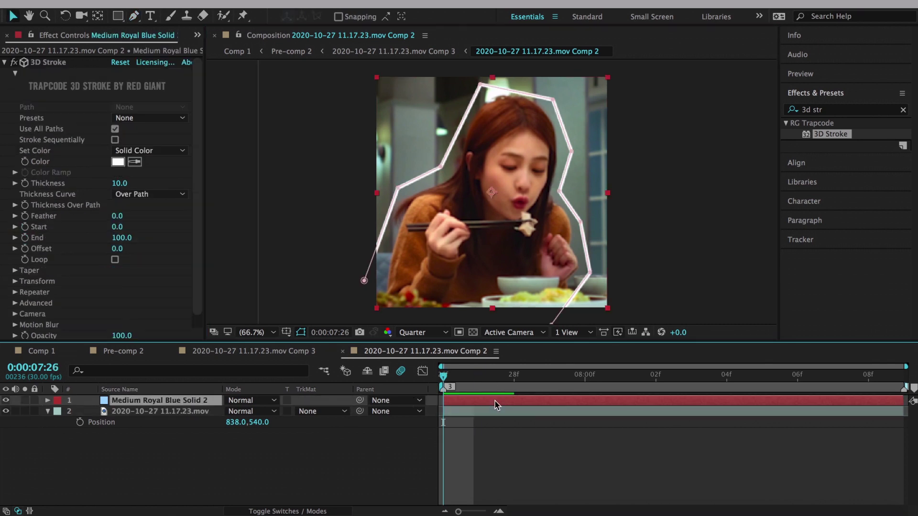
pyautogui.press('pagedown')
pyautogui.press('pagedown')
pyautogui.hotkey('ctrl', 'shift', 'd')
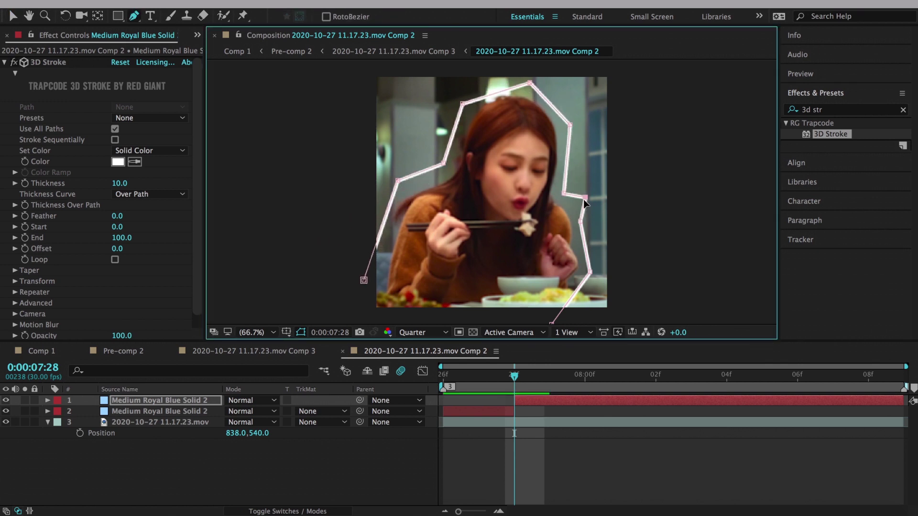
pyautogui.click(581, 387)
pyautogui.hotkey('ctrl', 'shift', 'd')
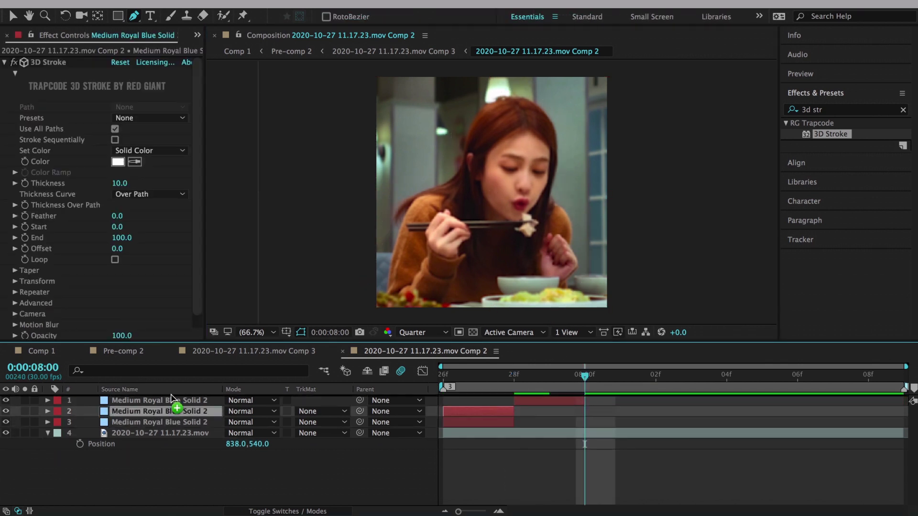
pyautogui.hotkey('ctrl', 'd')
pyautogui.moveTo(619, 402); pyautogui.dragTo(763, 400)
# Duplicate the two-frame stroke pieces and stagger the copies to start later.
pyautogui.hotkey('ctrl', 'd')
pyautogui.click(686, 411)
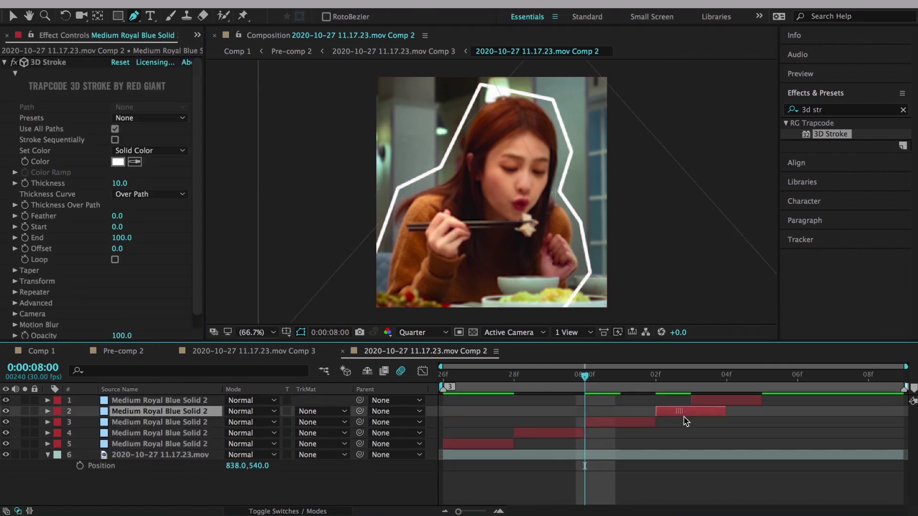
pyautogui.hotkey('ctrl', 'd')
pyautogui.moveTo(686, 411); pyautogui.dragTo(828, 417)
pyautogui.click(771, 401)
pyautogui.hotkey('ctrl', 'd')
pyautogui.doubleClick(789, 401)
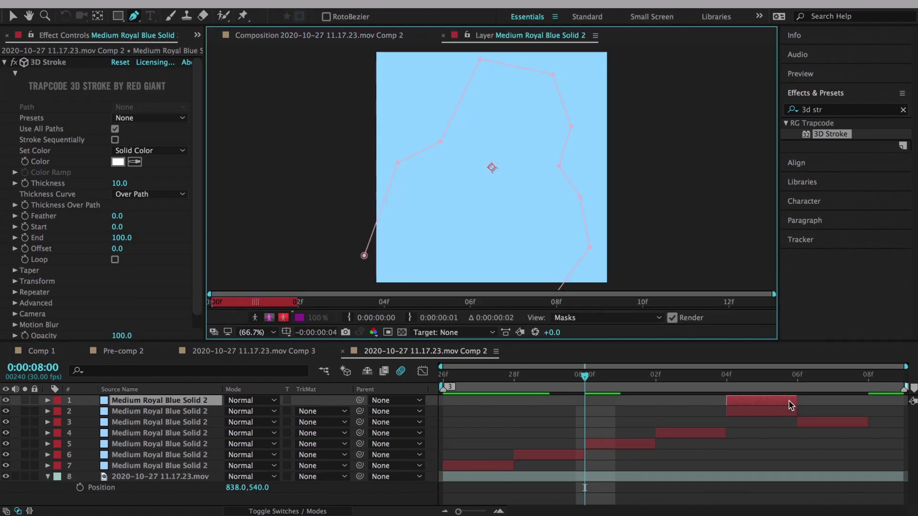
pyautogui.click(443, 36)
# Delete the extra stroke pieces and place the rest at 08:00–08:02 and 04f–06f.
pyautogui.click(437, 376)
pyautogui.press('space')
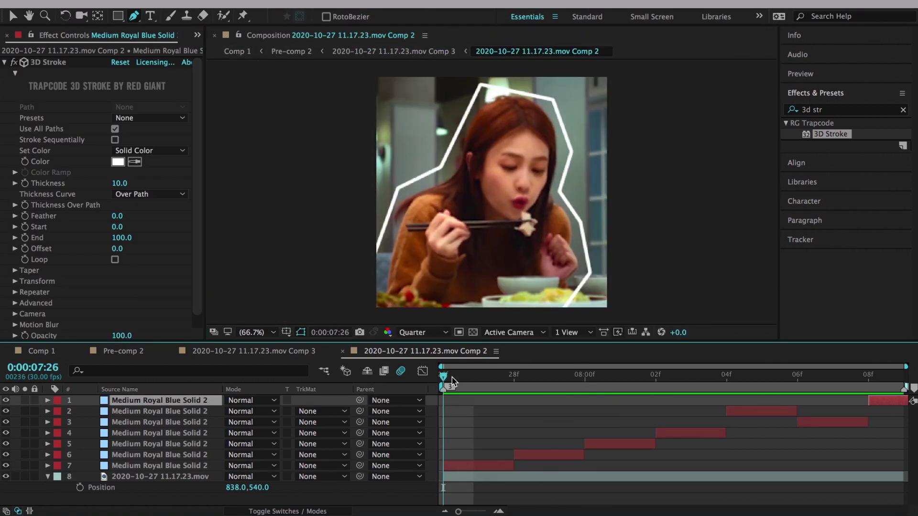
pyautogui.keyDown('shift'); pyautogui.click(112, 422); pyautogui.keyUp('shift')
pyautogui.press('Delete')
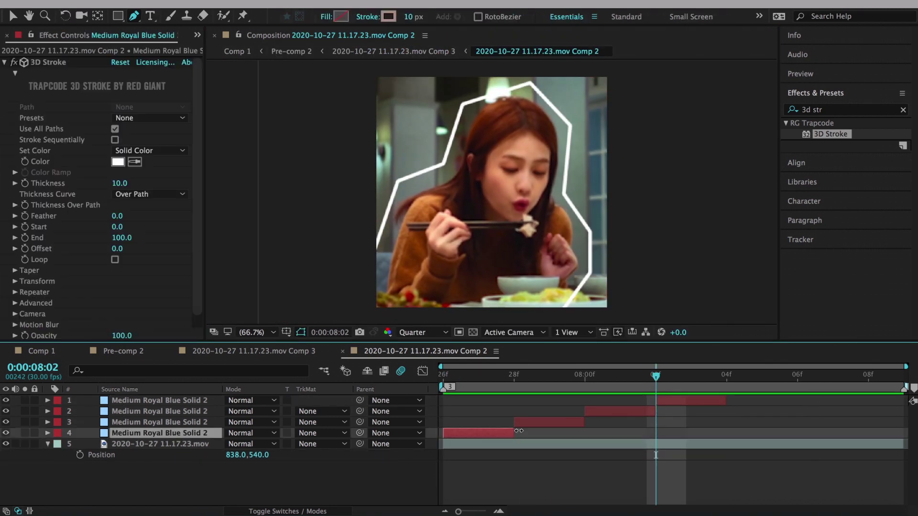
pyautogui.moveTo(550, 422); pyautogui.dragTo(623, 427)
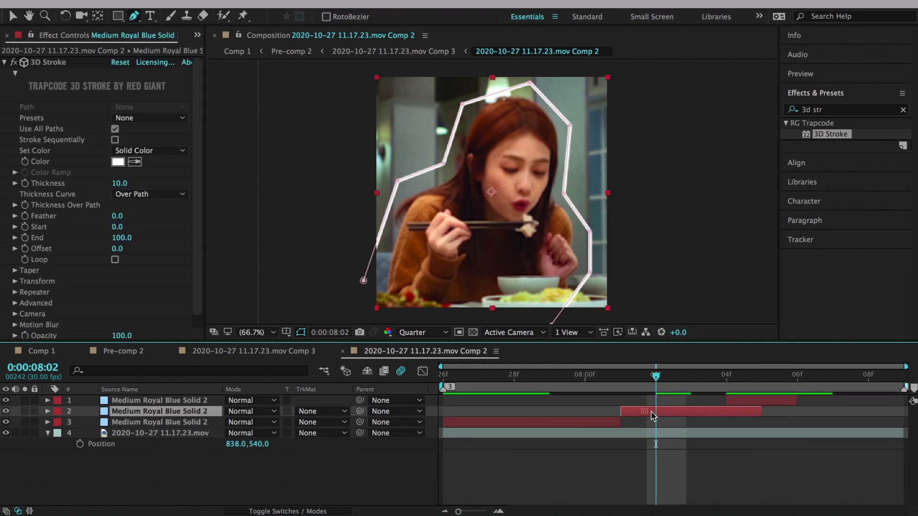
pyautogui.moveTo(718, 402); pyautogui.dragTo(793, 405)
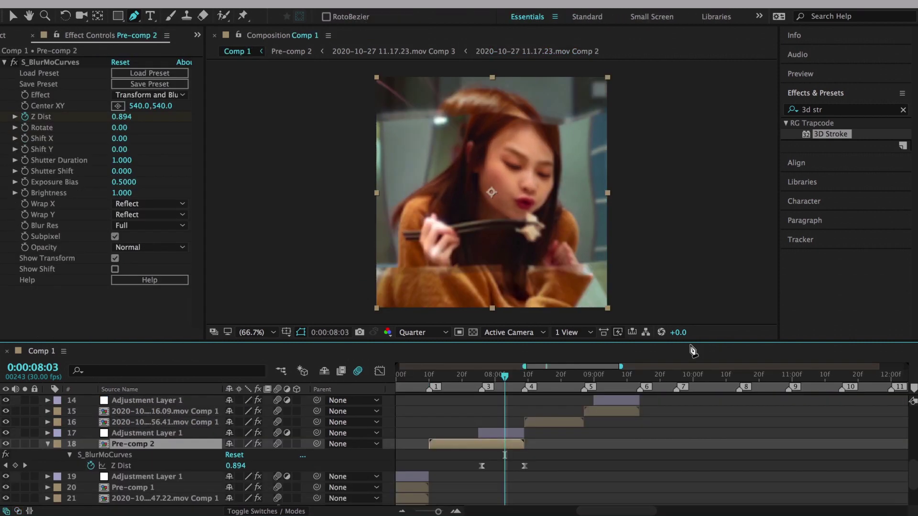
# Drill into Pre-comp 2, then Comp 3, then Comp 2, and remove the extra stroke solid.
pyautogui.moveTo(502, 374)
pyautogui.mouseDown()
pyautogui.moveTo(468, 378)
pyautogui.moveTo(498, 378)
pyautogui.mouseUp()
pyautogui.doubleClick(498, 443)
pyautogui.doubleClick(607, 400)
pyautogui.doubleClick(547, 402)
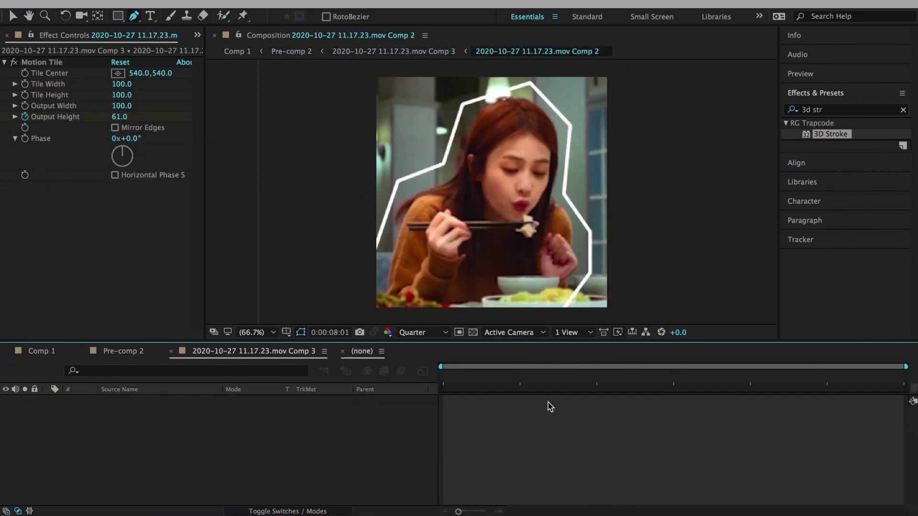
pyautogui.hotkey('ctrl', 'z')
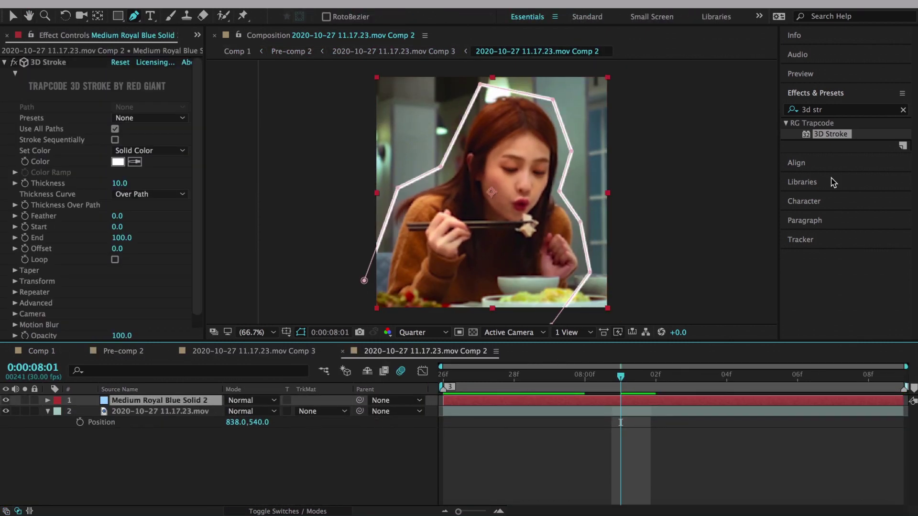
# Apply Turbulent Displace to the 3D Stroke solid, preview it, and return to Comp 1.
pyautogui.click(903, 109)
pyautogui.write('turb')
pyautogui.moveTo(600, 377); pyautogui.dragTo(216, 207)
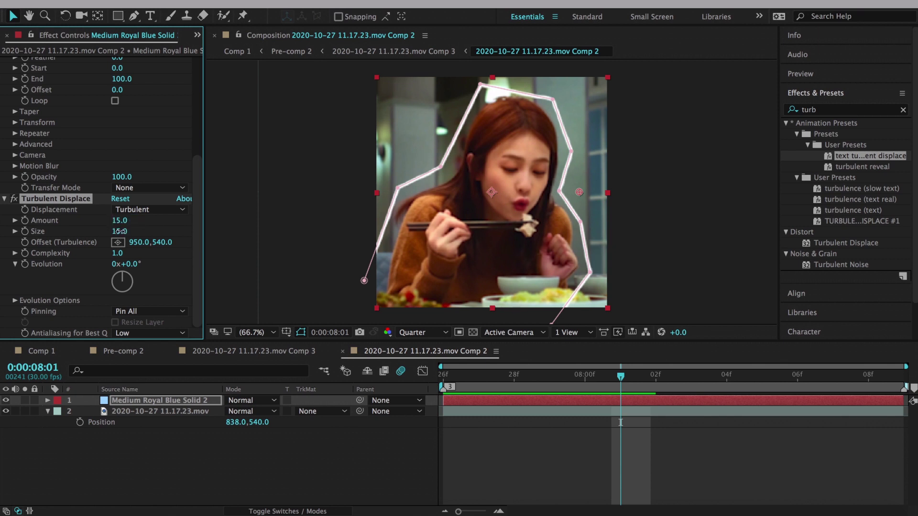
pyautogui.press('space')
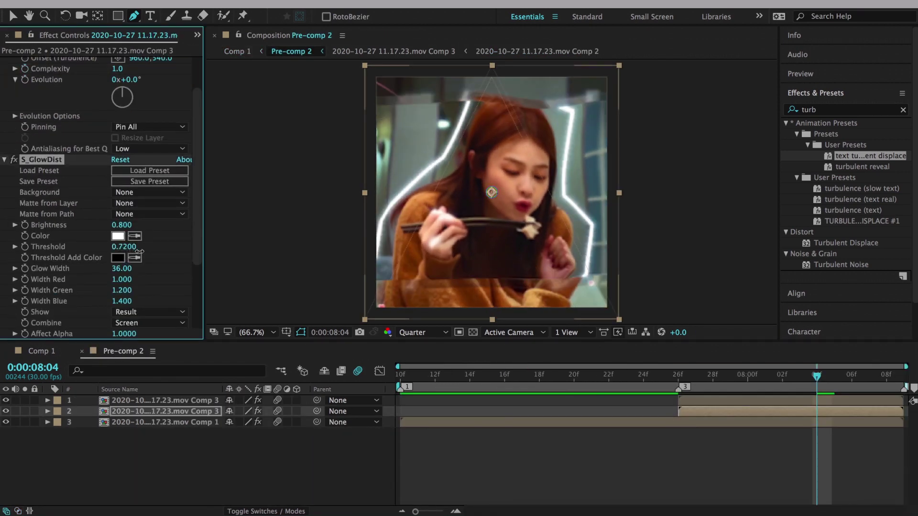
pyautogui.click(796, 400)
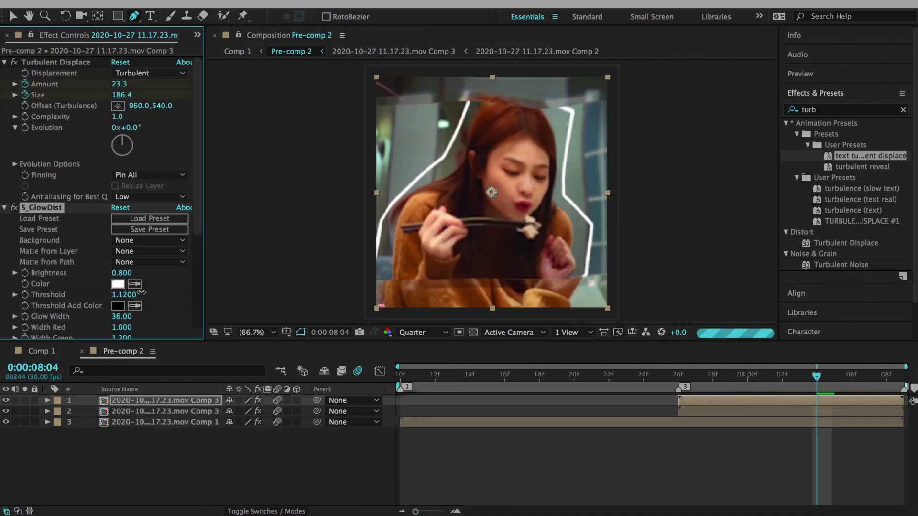
pyautogui.click(82, 351)
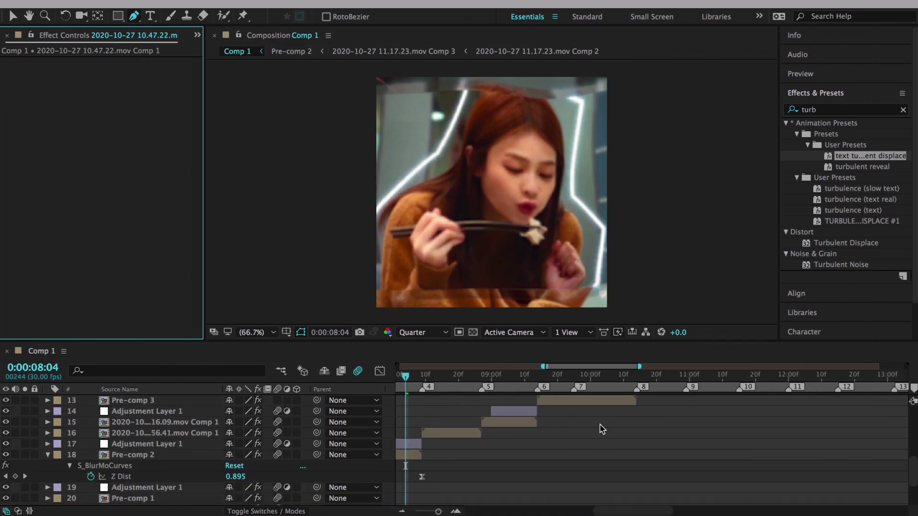
pyautogui.click(451, 376)
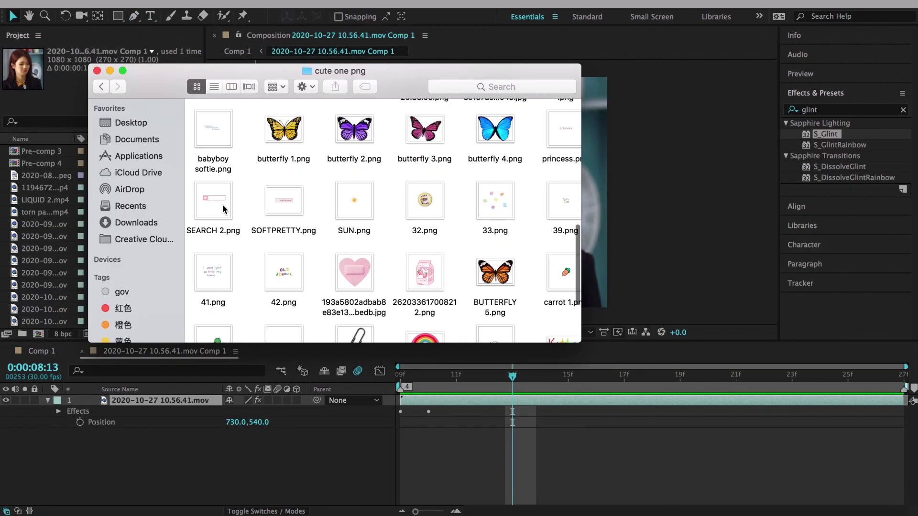
# Import SEARCH 2.png, scale it to 36% over the clip, and move it toward the bottom.
pyautogui.doubleClick(223, 209)
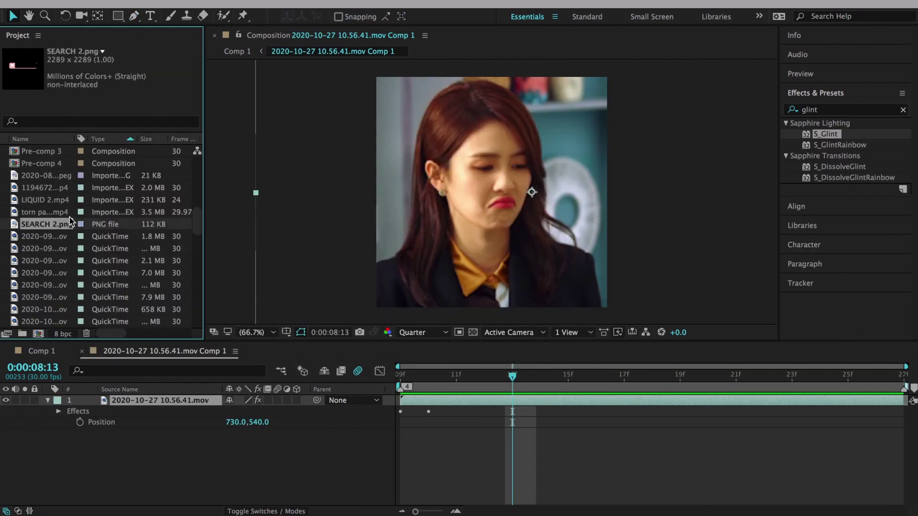
pyautogui.moveTo(47, 224); pyautogui.dragTo(143, 402)
pyautogui.press('s')
pyautogui.moveTo(258, 412); pyautogui.dragTo(228, 412)
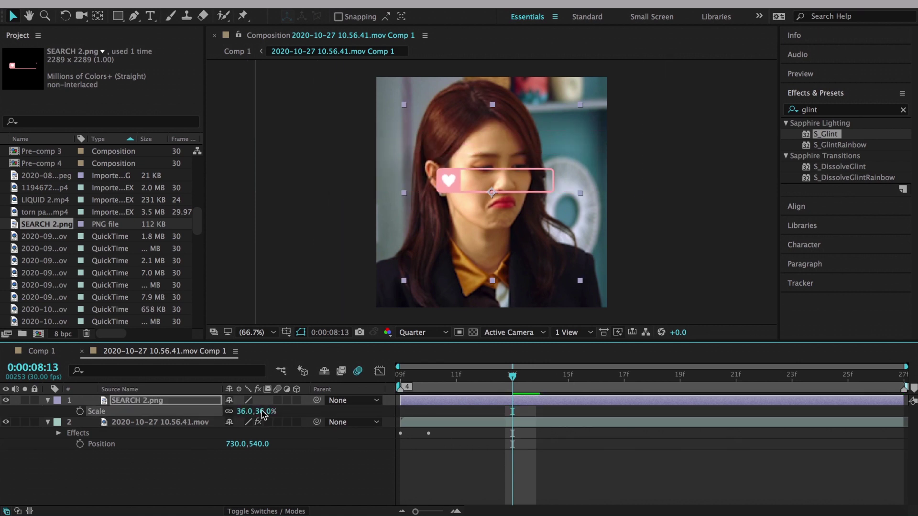
pyautogui.click(302, 414)
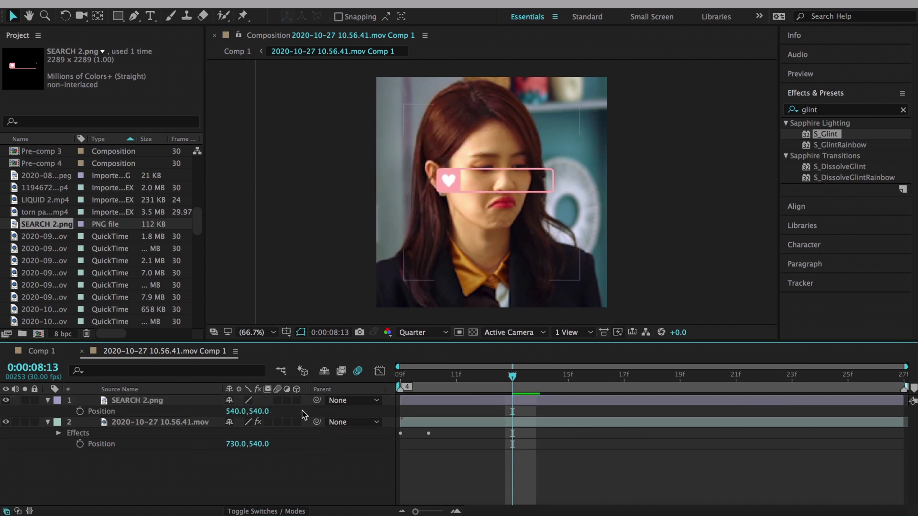
pyautogui.moveTo(260, 411); pyautogui.dragTo(274, 411)
# Add a 'pout alert' text layer inside the sticker bar, centred horizontally.
pyautogui.click(150, 16)
pyautogui.click(508, 268)
pyautogui.write('pout alert')
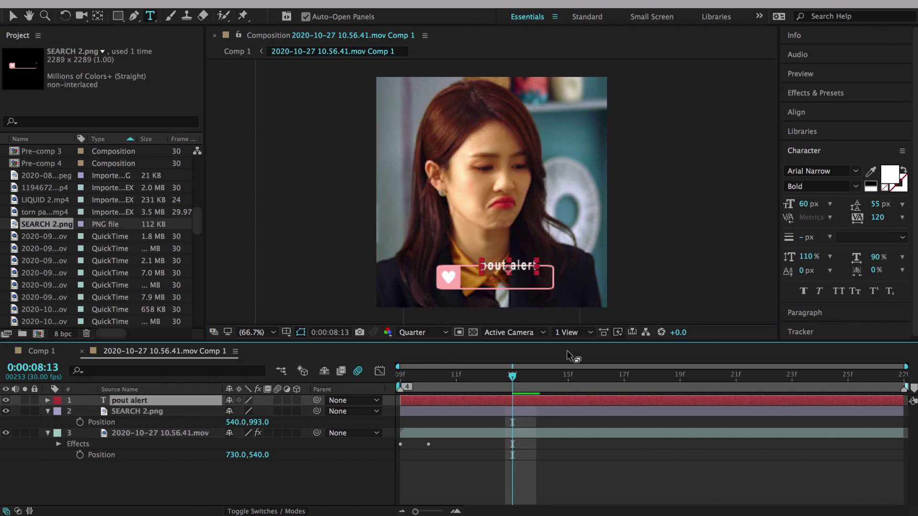
pyautogui.click(796, 112)
pyautogui.click(814, 144)
pyautogui.press('p')
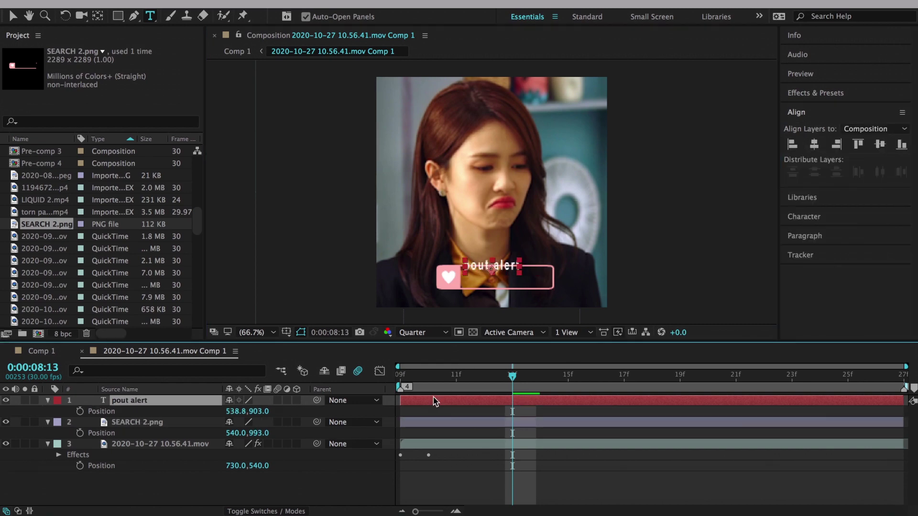
# Apply Drop Shadow to the pout alert text and preview the result in Comp 1.
pyautogui.click(815, 93)
pyautogui.write('drop')
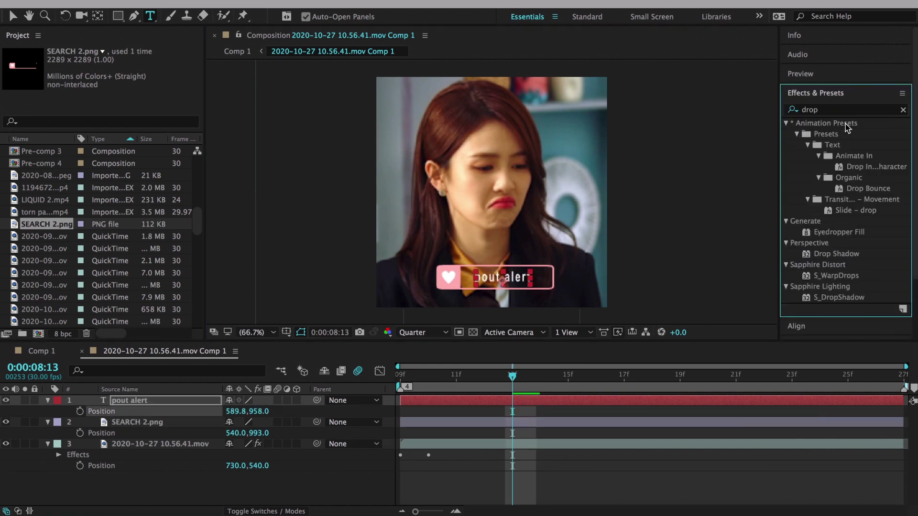
pyautogui.moveTo(499, 278); pyautogui.dragTo(499, 278)
pyautogui.hotkey('ctrl', 'w')
pyautogui.click(457, 381)
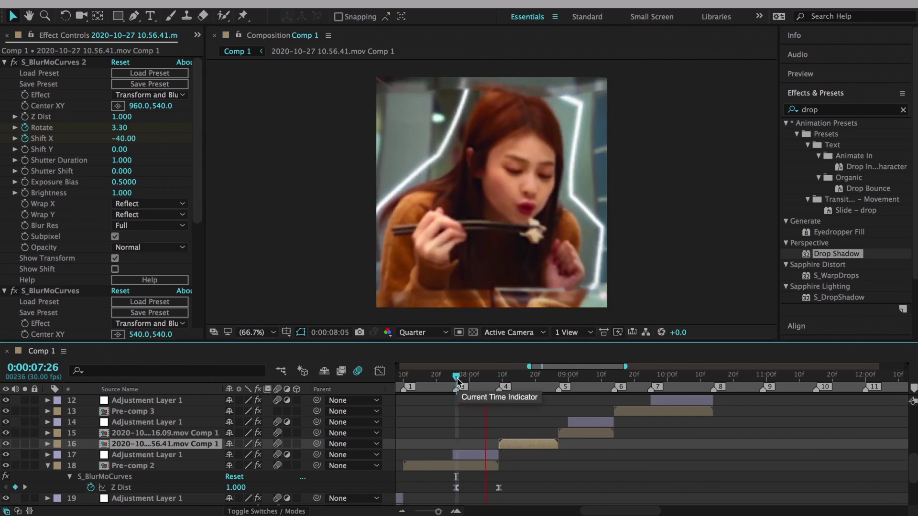
pyautogui.press('space')
# Apply Drop Shadow to the baby 2 text layer in its clip precomp.
pyautogui.doubleClick(568, 432)
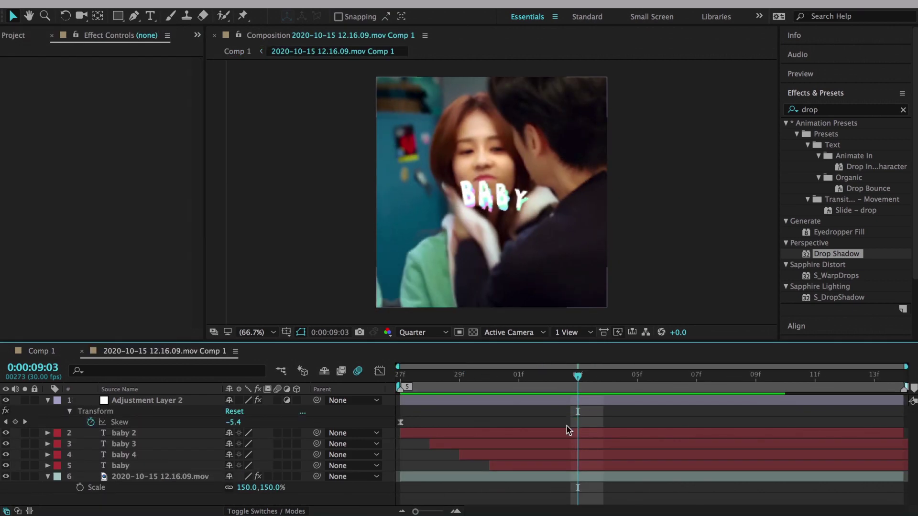
pyautogui.click(901, 109)
pyautogui.write('drop')
pyautogui.moveTo(837, 253); pyautogui.dragTo(553, 443)
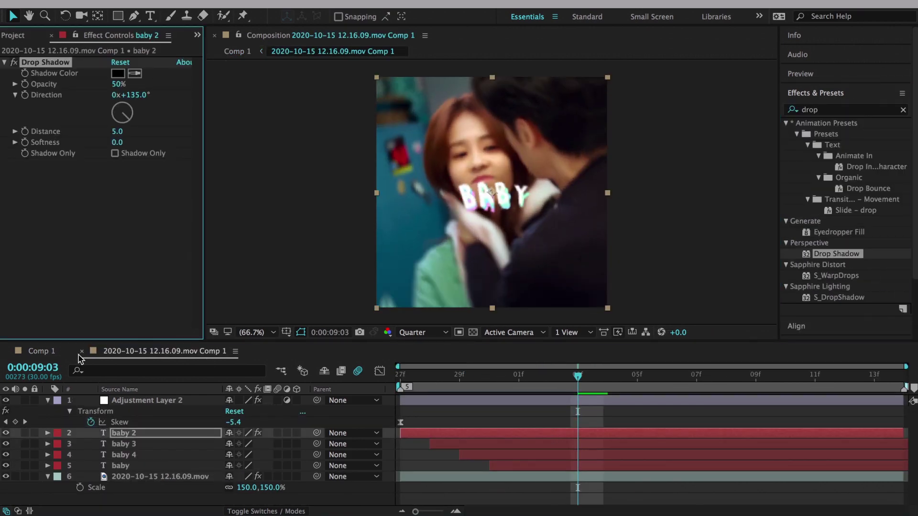
pyautogui.hotkey('ctrl', 'w')
# Open Pre-comp 3 and browse to the heart images folder, closing without importing.
pyautogui.doubleClick(550, 432)
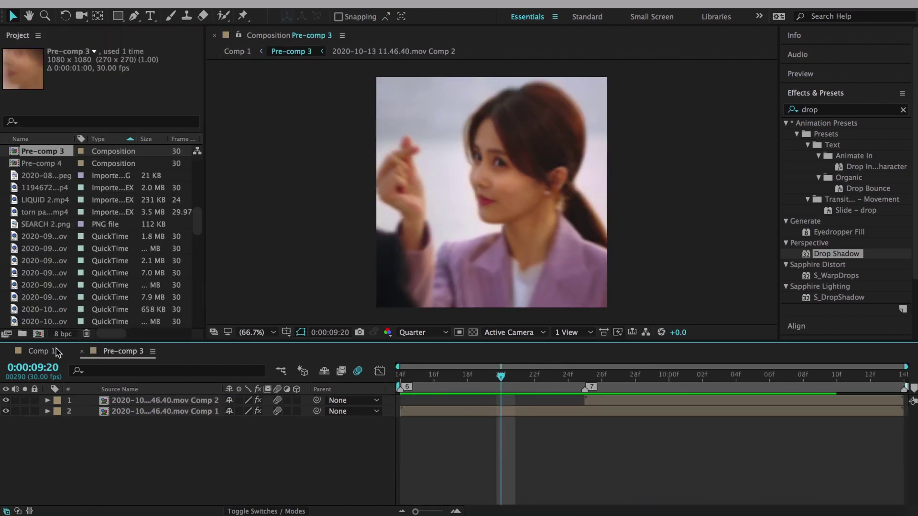
pyautogui.press('super+Tab')
pyautogui.scroll(-10, 411, 168)
pyautogui.hscroll(3, 335, 191)
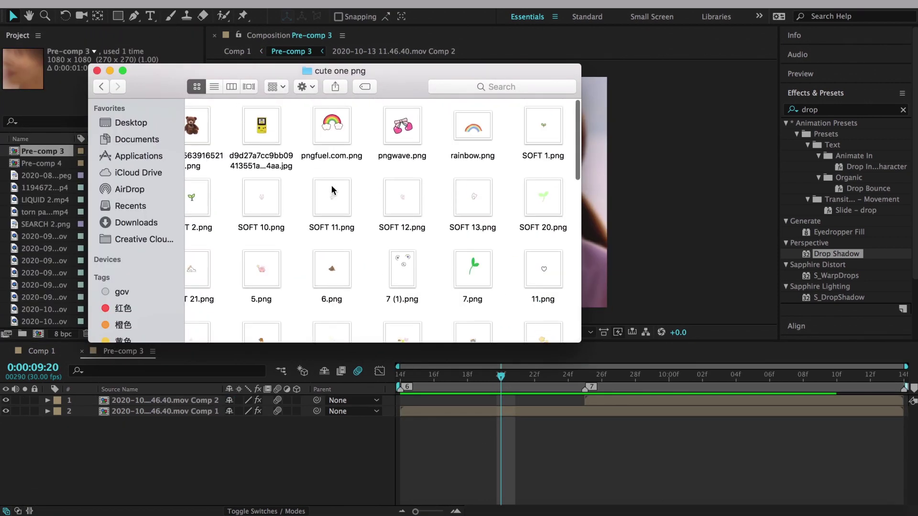
pyautogui.click(101, 87)
pyautogui.doubleClick(459, 196)
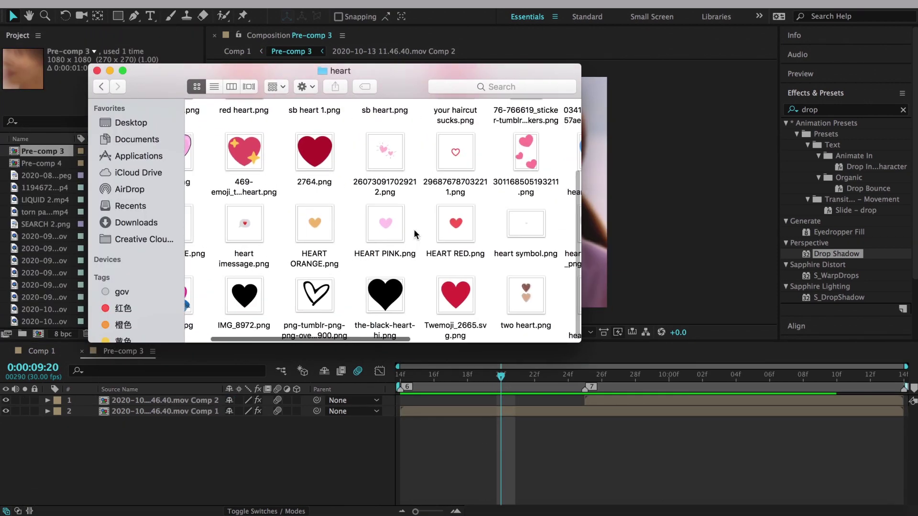
pyautogui.scroll(3, 414, 229)
pyautogui.hscroll(-3, 457, 236)
pyautogui.moveTo(241, 81)
pyautogui.mouseDown()
pyautogui.moveTo(241, 314)
pyautogui.moveTo(296, 107)
pyautogui.mouseUp()
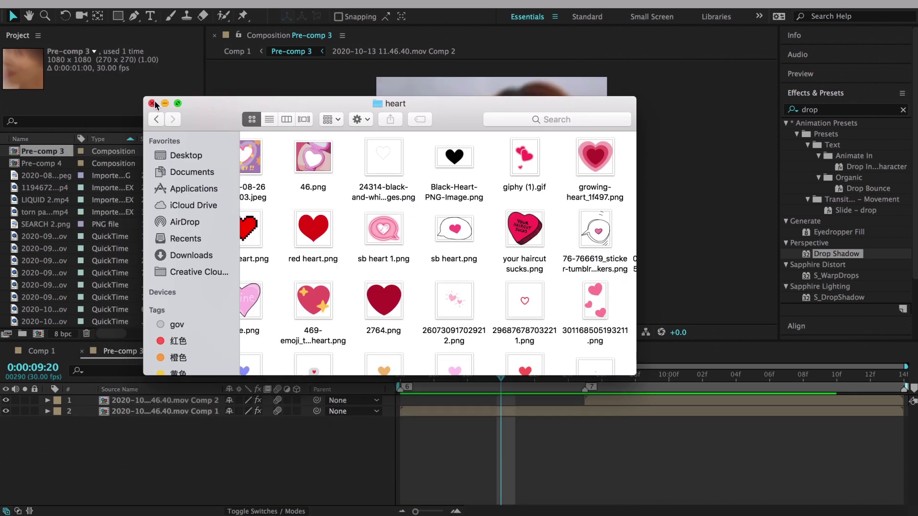
pyautogui.click(553, 398)
pyautogui.press('super+w')
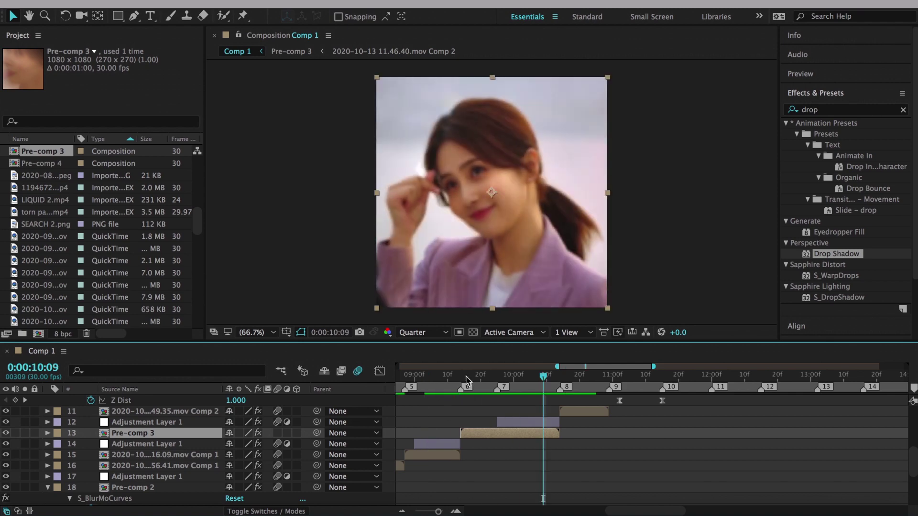
# At 09:25, reopen Pre-comp 3 and import Black-Heart-PNG-Image.png from Downloads > pngs & overlays > pngs > heart.
pyautogui.moveTo(466, 381); pyautogui.dragTo(508, 438)
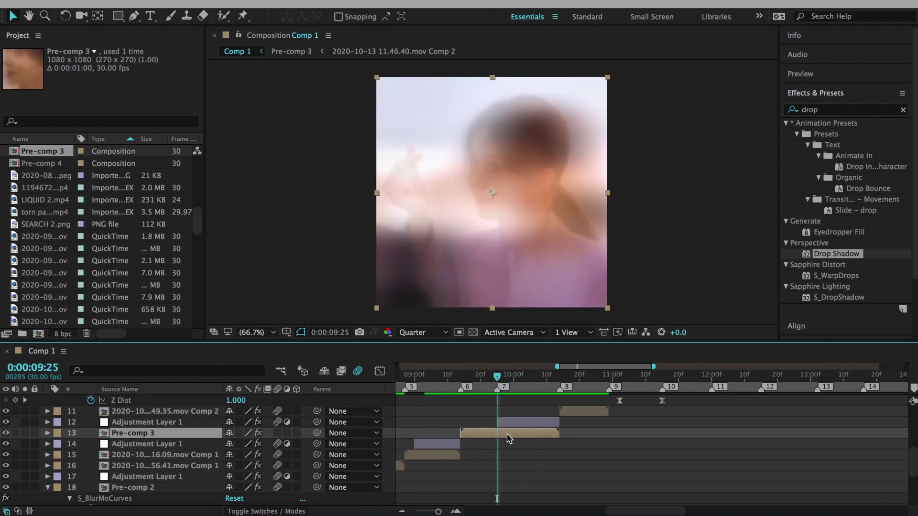
pyautogui.doubleClick(508, 435)
pyautogui.press('super+i')
pyautogui.click(136, 223)
pyautogui.doubleClick(517, 107)
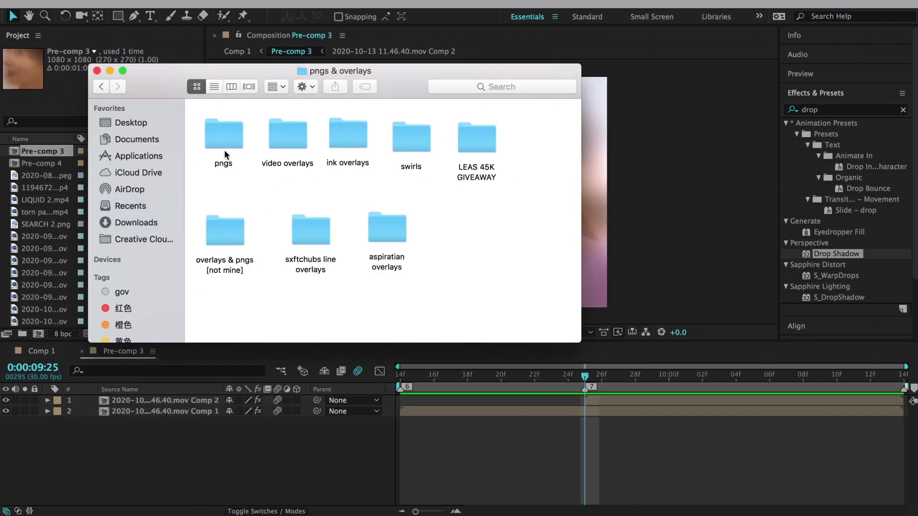
pyautogui.doubleClick(223, 138)
pyautogui.doubleClick(400, 201)
pyautogui.doubleClick(356, 102)
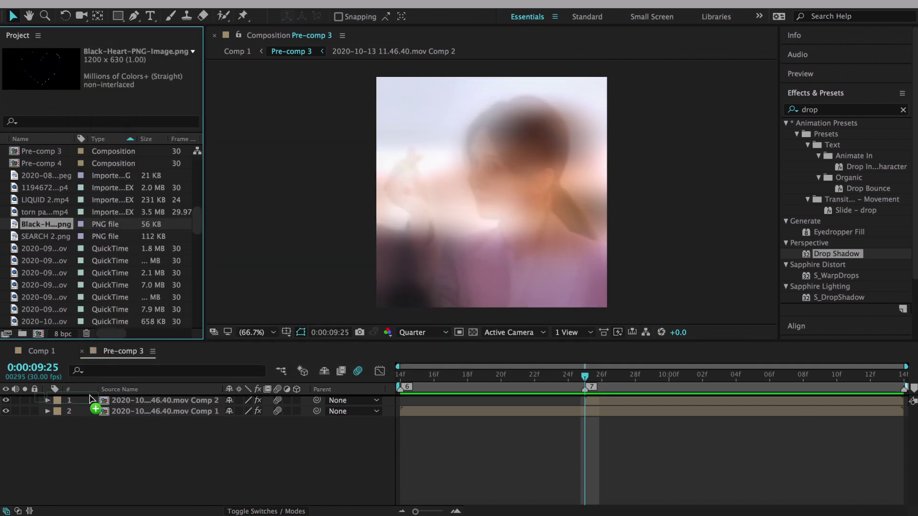
# Put the black heart on top and create a pale pink solid beneath it.
pyautogui.moveTo(91, 400); pyautogui.dragTo(91, 398)
pyautogui.click(628, 405)
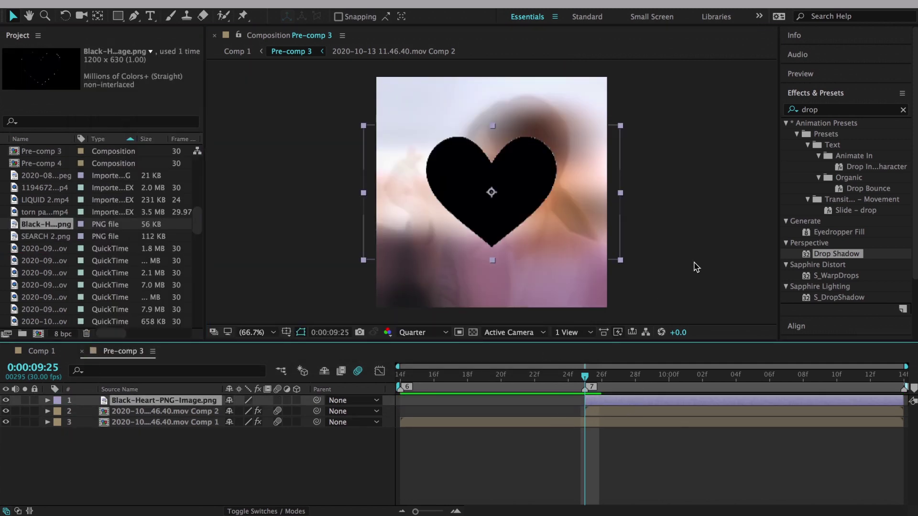
pyautogui.rightClick(692, 266)
pyautogui.moveTo(713, 273)
pyautogui.click(646, 309)
pyautogui.click(296, 394)
pyautogui.click(595, 257)
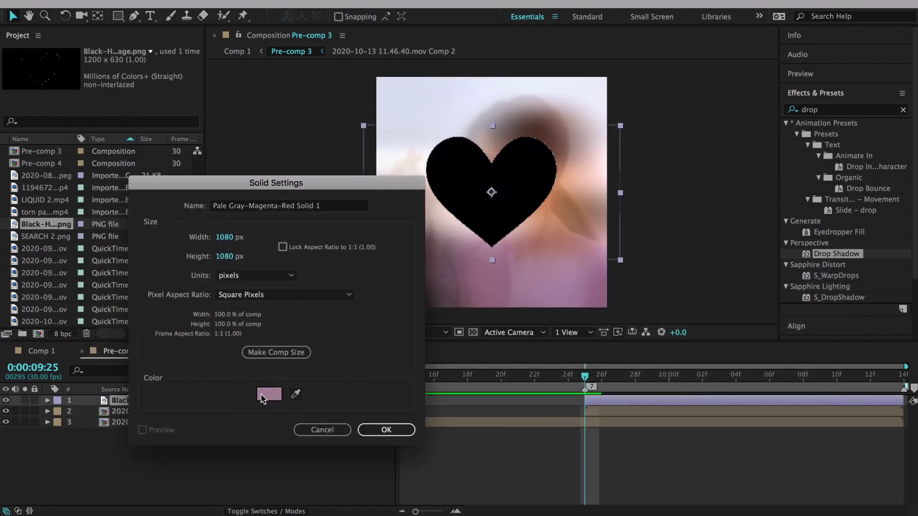
pyautogui.click(268, 395)
pyautogui.click(420, 295)
pyautogui.press('Return')
pyautogui.moveTo(157, 400); pyautogui.dragTo(221, 423)
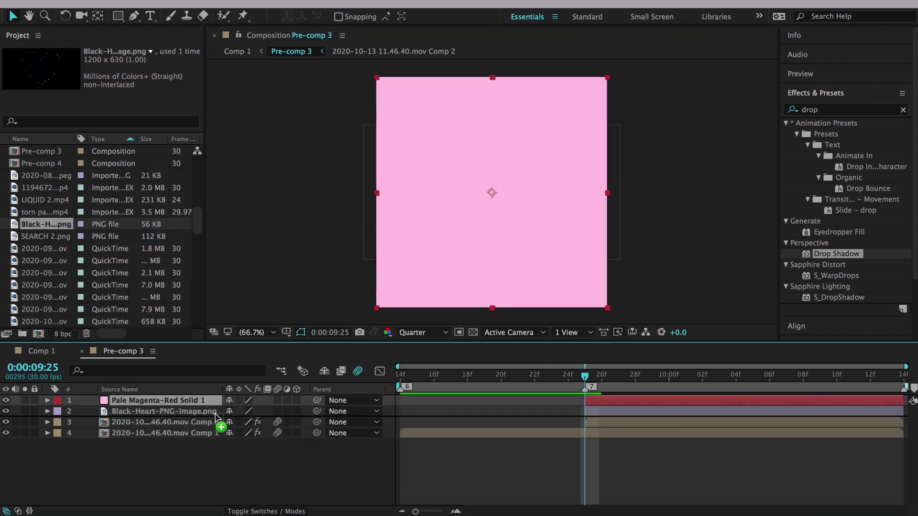
# Set the pink solid's track matte to the heart's alpha.
pyautogui.click(277, 512)
pyautogui.click(320, 411)
pyautogui.click(321, 468)
pyautogui.click(321, 411)
pyautogui.click(320, 480)
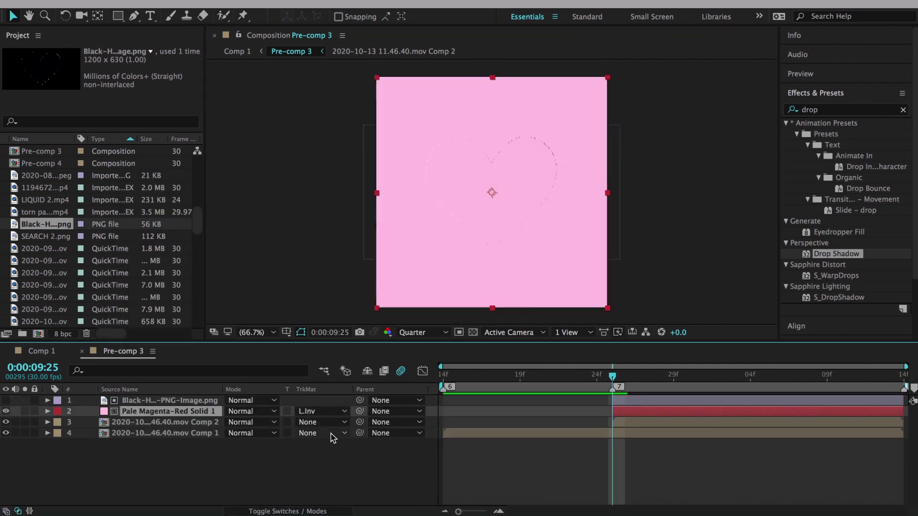
pyautogui.click(320, 411)
pyautogui.click(320, 444)
# Precompose both layers into Pre-comp 5 and keyframe its Scale to 200% with Easy Ease.
pyautogui.hotkey('ctrl', 'a')
pyautogui.hotkey('ctrl', 'shift', 'c')
pyautogui.press('Return')
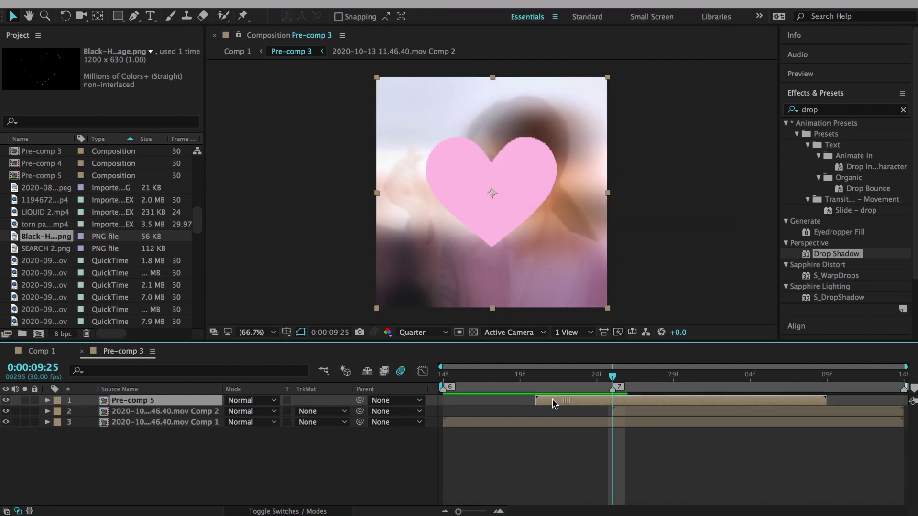
pyautogui.press('Home')
pyautogui.press('s')
pyautogui.press('k')
pyautogui.moveTo(247, 412)
pyautogui.mouseDown()
pyautogui.moveTo(222, 425)
pyautogui.moveTo(632, 420)
pyautogui.mouseUp()
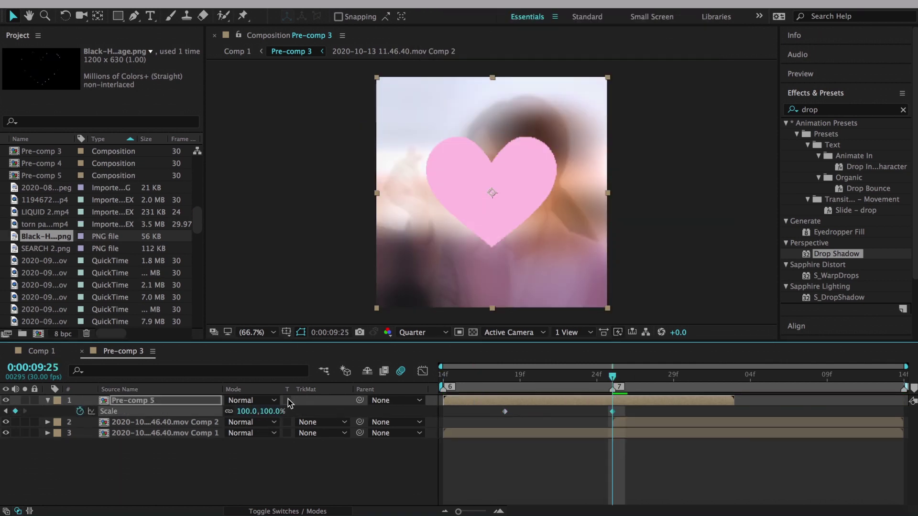
pyautogui.hotkey('shift', 'F3')
pyautogui.press('F9')
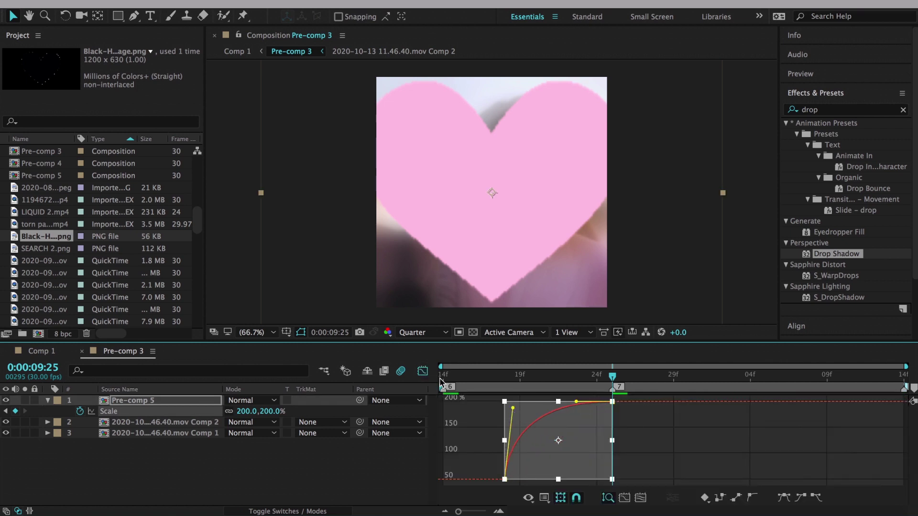
pyautogui.hotkey('shift', 'F3')
pyautogui.press('space')
pyautogui.press('space')
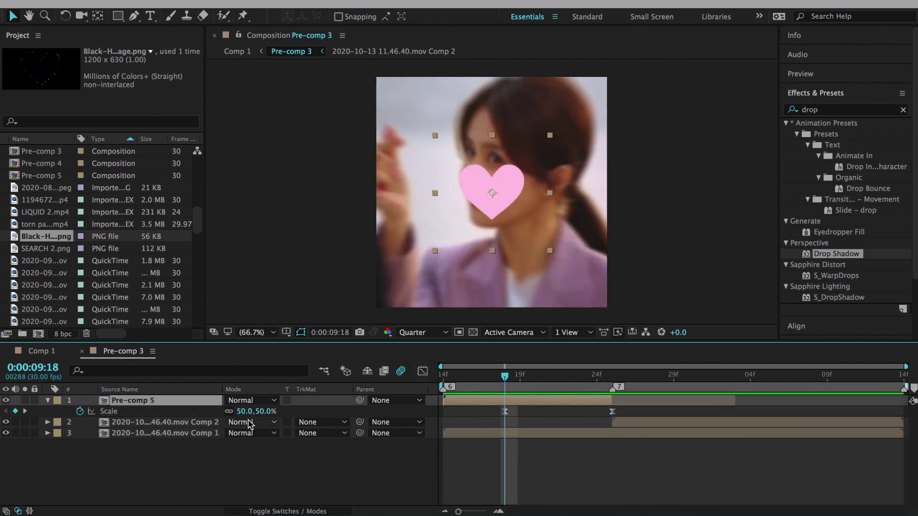
# Set the starting Scale to 0% and keyframe Opacity fading in from 0 to 100%.
pyautogui.click(253, 411)
pyautogui.write('0')
pyautogui.press('Return')
pyautogui.hotkey('shift', 'F3')
pyautogui.hotkey('shift', 'F3')
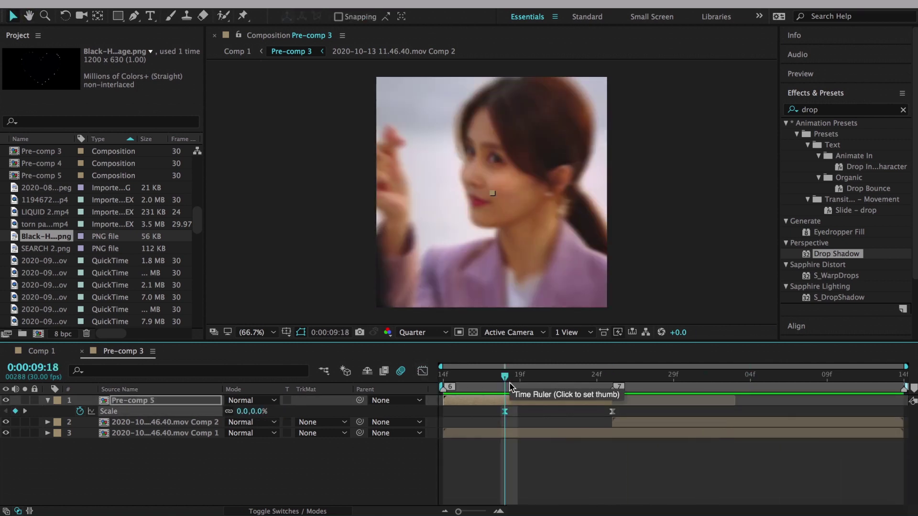
pyautogui.moveTo(231, 411); pyautogui.dragTo(253, 412)
pyautogui.press('space')
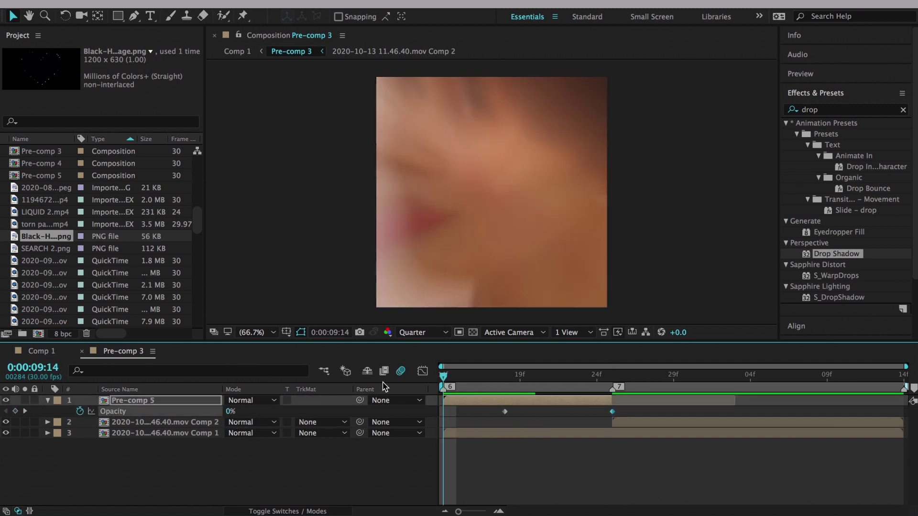
pyautogui.press('u')
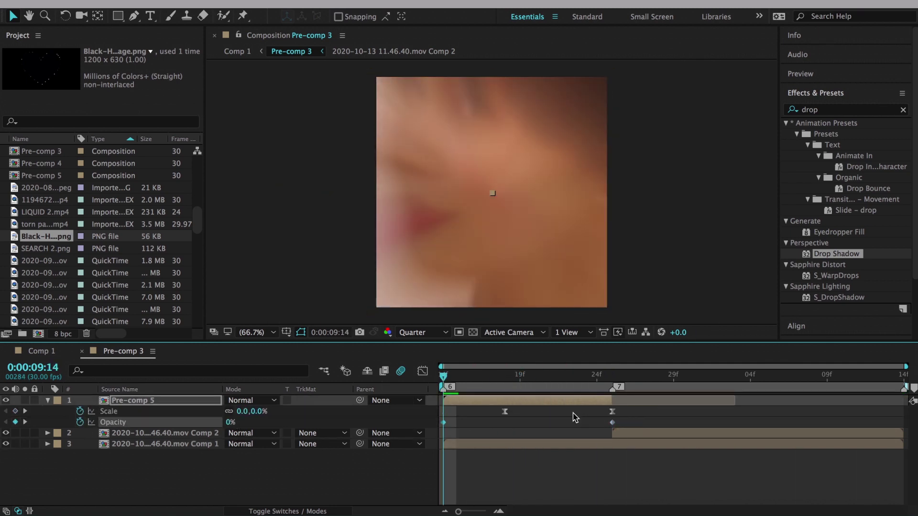
pyautogui.click(422, 373)
pyautogui.click(422, 371)
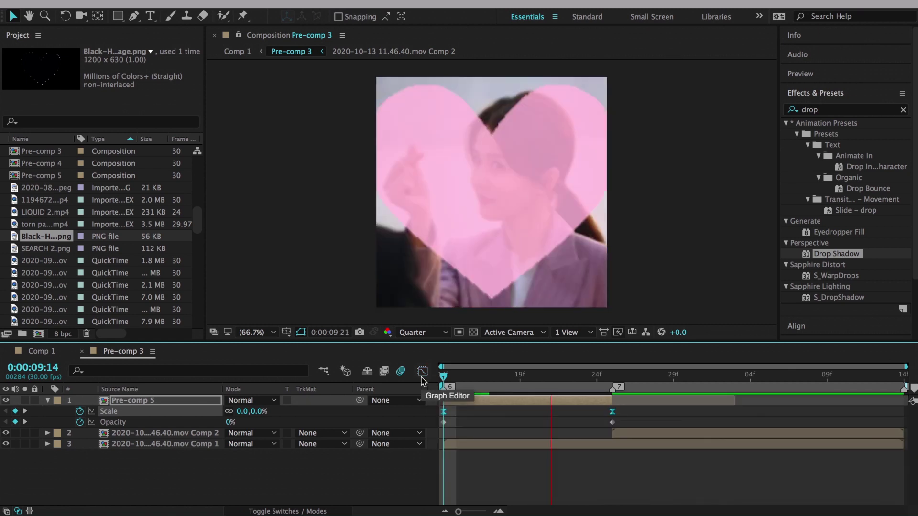
pyautogui.rightClick(667, 283)
# Add a pale pink solid with the black heart image above it, and precompose both into Pre-comp 6.
pyautogui.moveTo(688, 289)
pyautogui.click(604, 322)
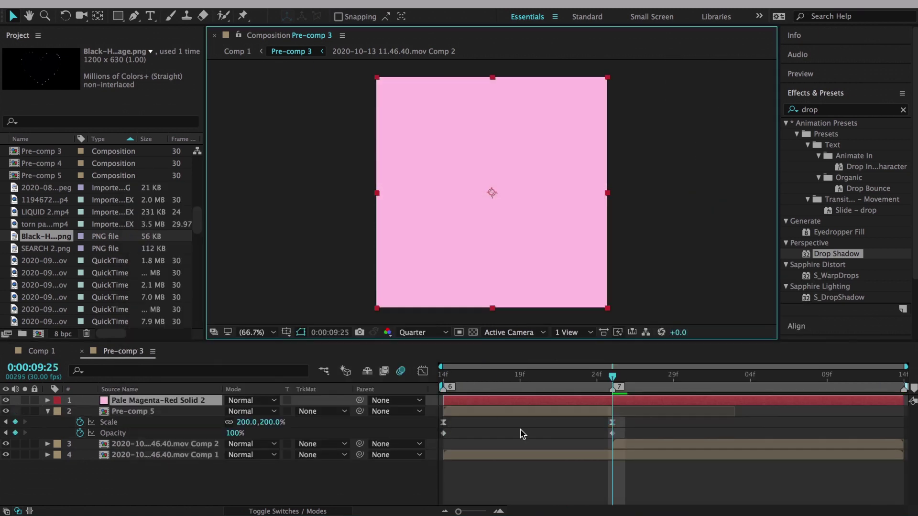
pyautogui.moveTo(612, 399); pyautogui.dragTo(613, 400)
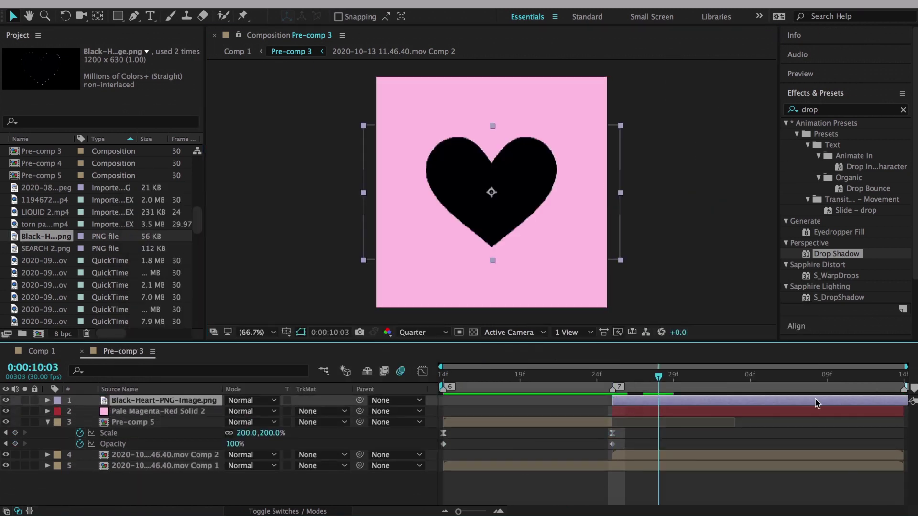
pyautogui.keyDown('shift'); pyautogui.click(143, 411); pyautogui.keyUp('shift')
pyautogui.hotkey('ctrl', 'shift', 'c')
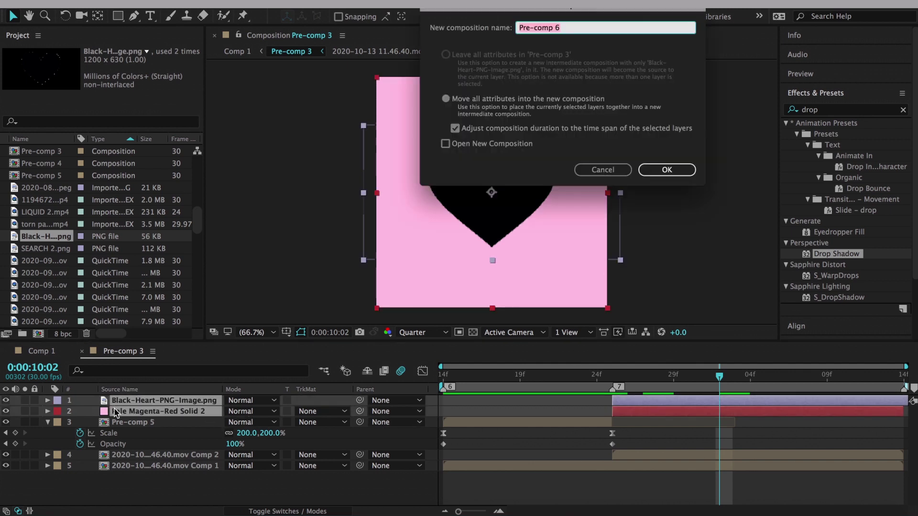
pyautogui.press('Return')
# Place the clip under Pre-comp 6, try luma and alpha track mattes, then remove the matte.
pyautogui.moveTo(641, 444); pyautogui.dragTo(641, 412)
pyautogui.click(641, 412)
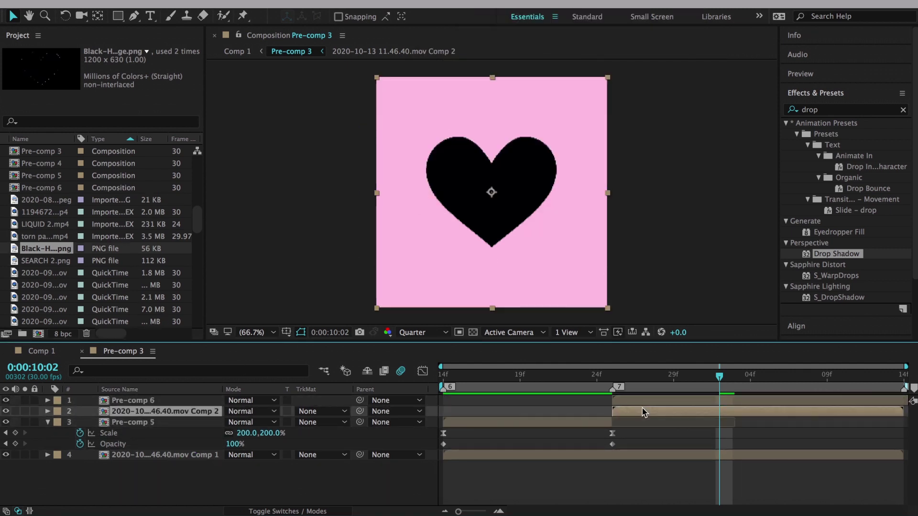
pyautogui.click(333, 412)
pyautogui.click(322, 471)
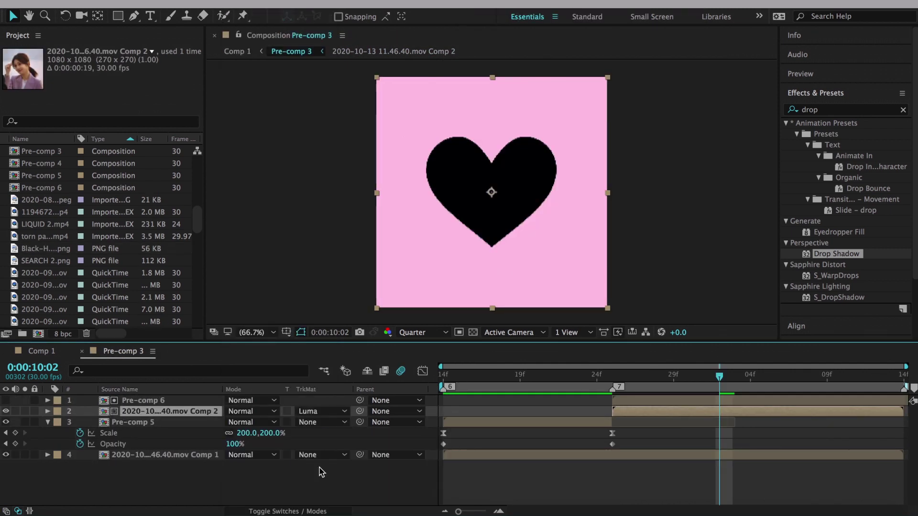
pyautogui.click(318, 412)
pyautogui.click(325, 481)
pyautogui.click(320, 411)
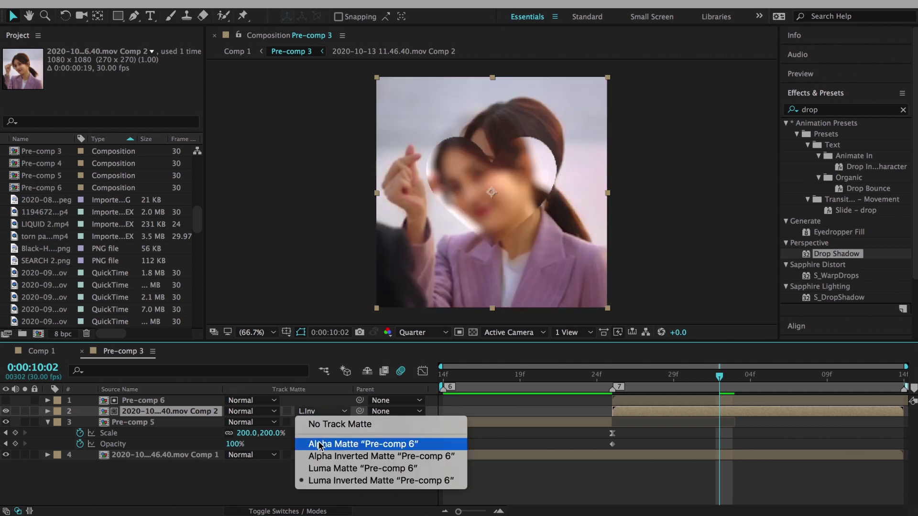
pyautogui.click(323, 443)
pyautogui.click(320, 411)
pyautogui.click(340, 424)
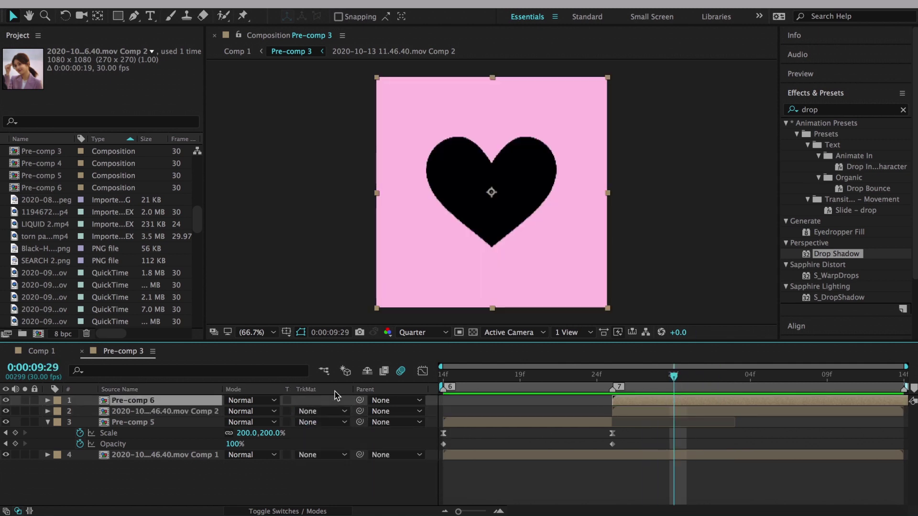
# Keyframe Pre-comp 6's Scale from 114% up to 416% and apply Easy Ease.
pyautogui.hotkey('shift', 'pageup')
pyautogui.moveTo(268, 411); pyautogui.dragTo(287, 409)
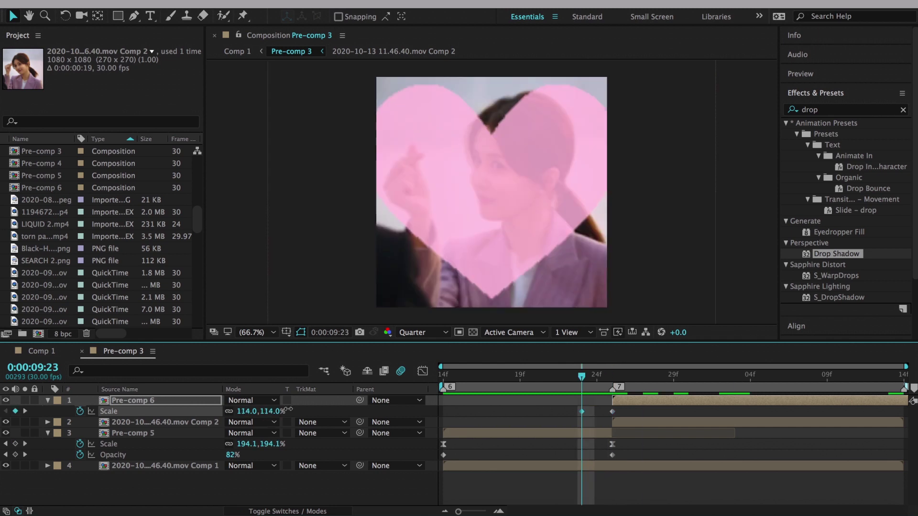
pyautogui.click(858, 381)
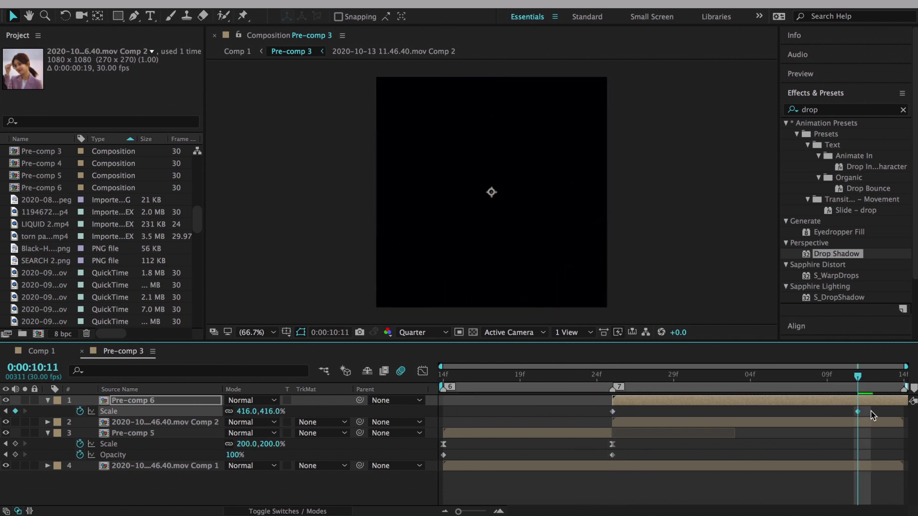
pyautogui.click(423, 371)
pyautogui.press('F9')
pyautogui.click(423, 371)
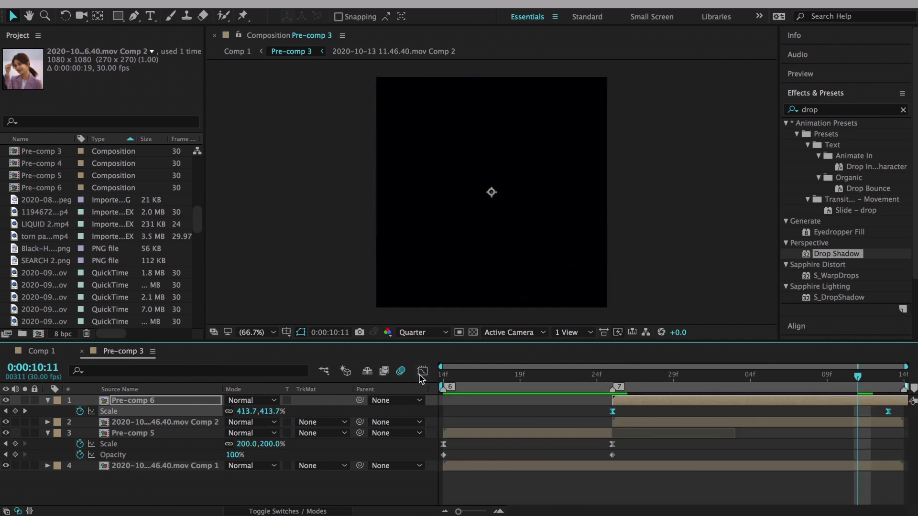
pyautogui.press('pagedown')
# Compare against Pre-comp 5's Scale curve and scrub through the heart zoom transition.
pyautogui.click(612, 379)
pyautogui.click(612, 444)
pyautogui.hotkey('shift', 'F3')
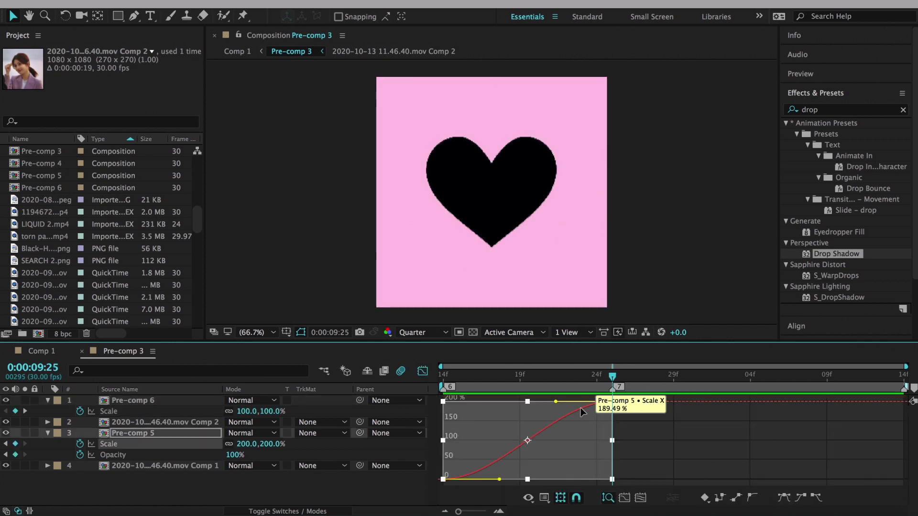
pyautogui.click(422, 371)
pyautogui.moveTo(839, 376); pyautogui.dragTo(689, 376)
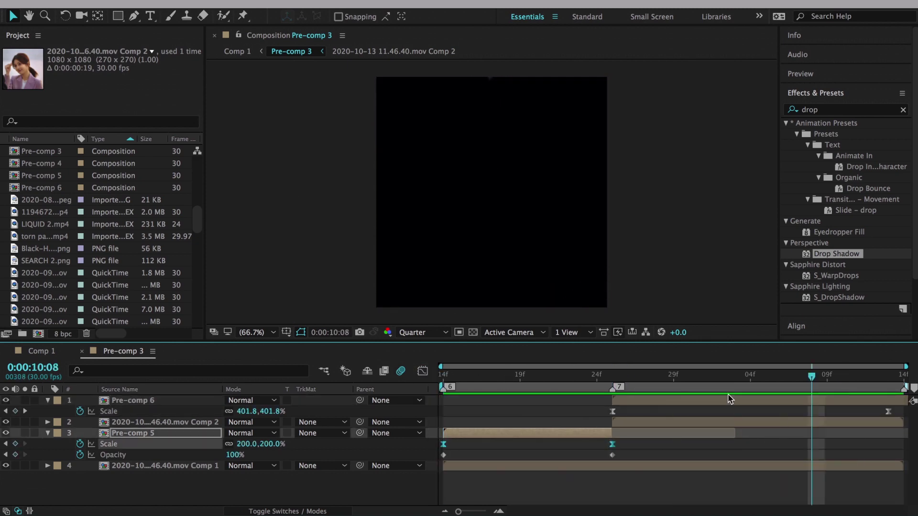
# Apply Linear Color Key to Pre-comp 6 and preview the transition at full resolution.
pyautogui.click(232, 4)
pyautogui.click(387, 258)
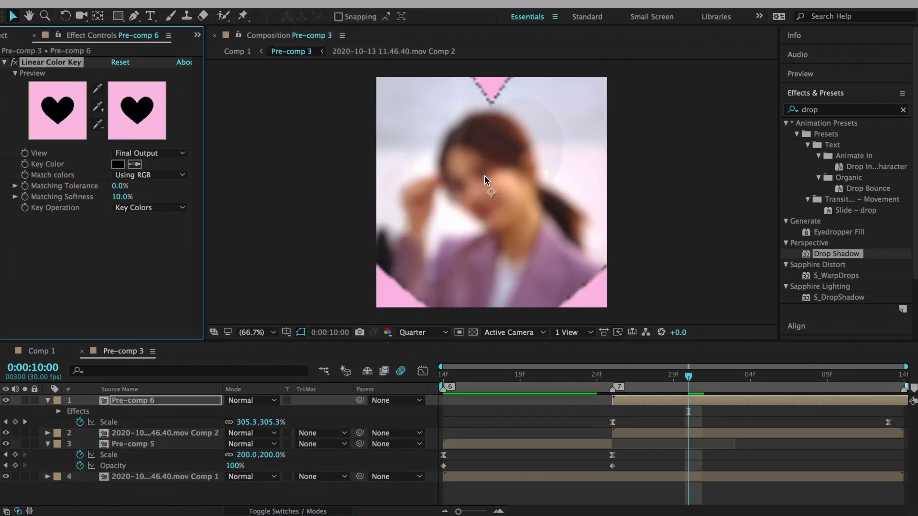
pyautogui.hotkey('ctrl', 'j')
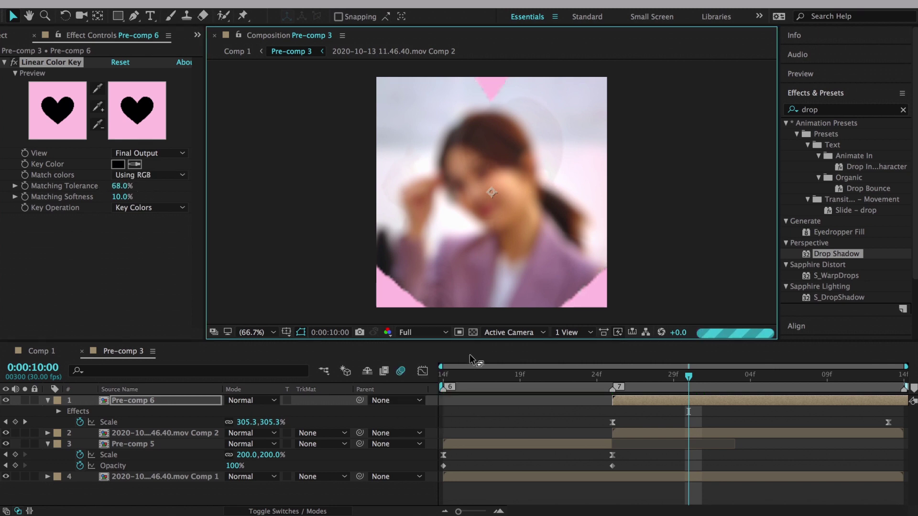
pyautogui.press('space')
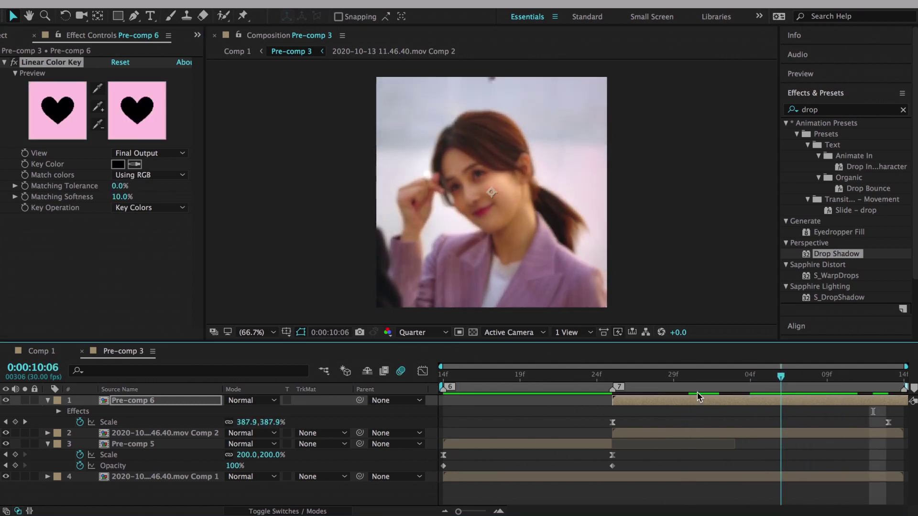
pyautogui.moveTo(535, 375); pyautogui.dragTo(533, 409)
pyautogui.press('space')
pyautogui.press('space')
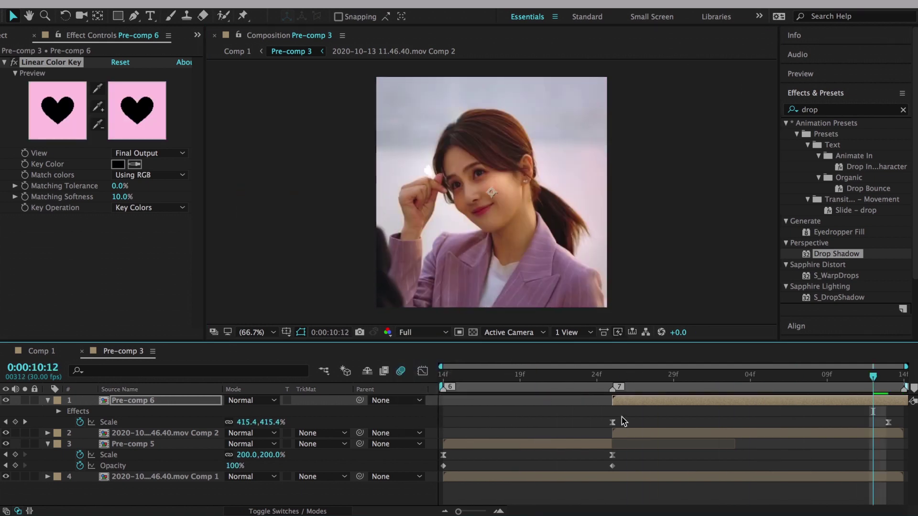
pyautogui.press('space')
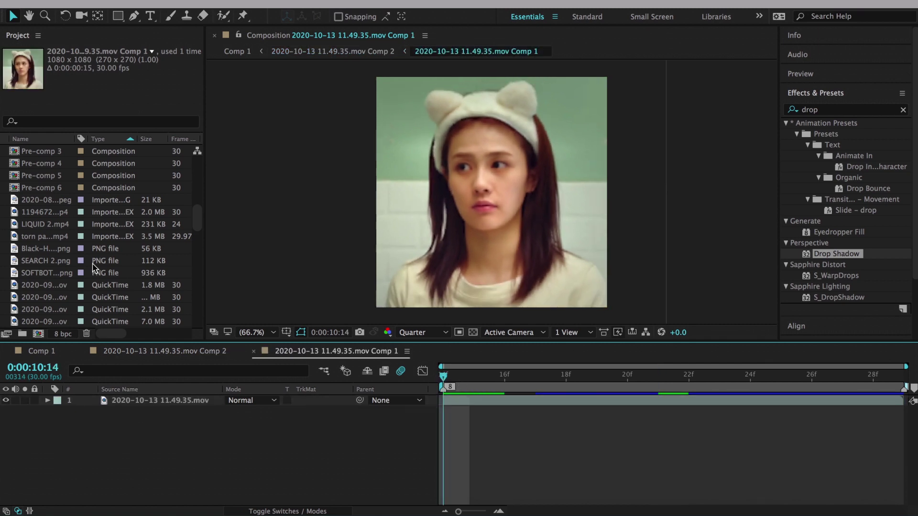
# Add the SOFTBOT 54 sticker image and mask it along the headband.
pyautogui.moveTo(49, 225); pyautogui.dragTo(204, 407)
pyautogui.press('s')
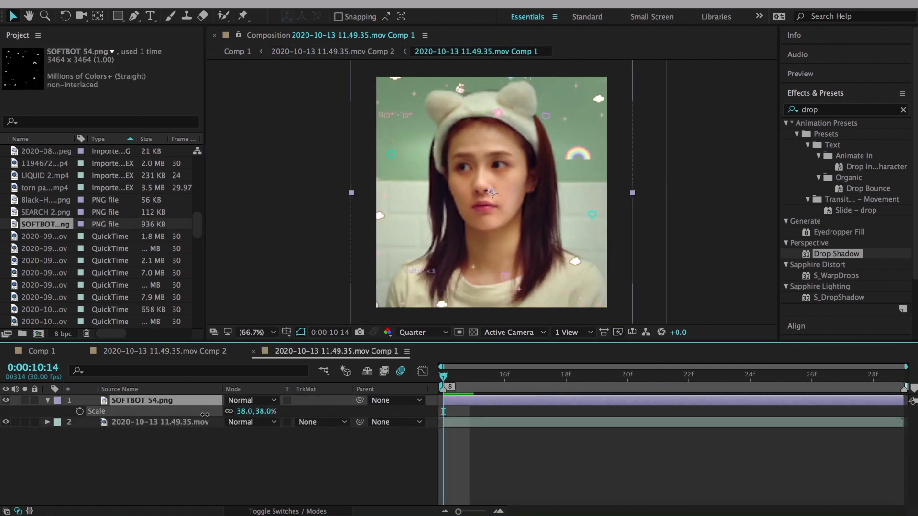
pyautogui.click(430, 144)
pyautogui.click(436, 94)
pyautogui.click(515, 95)
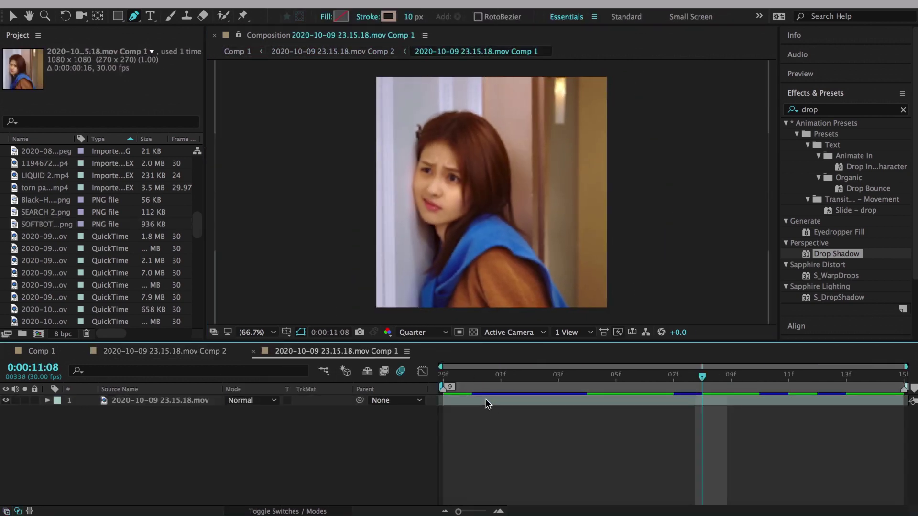
# Create a "?" text layer on the clip and duplicate it twice.
pyautogui.click(486, 403)
pyautogui.click(150, 16)
pyautogui.click(538, 197)
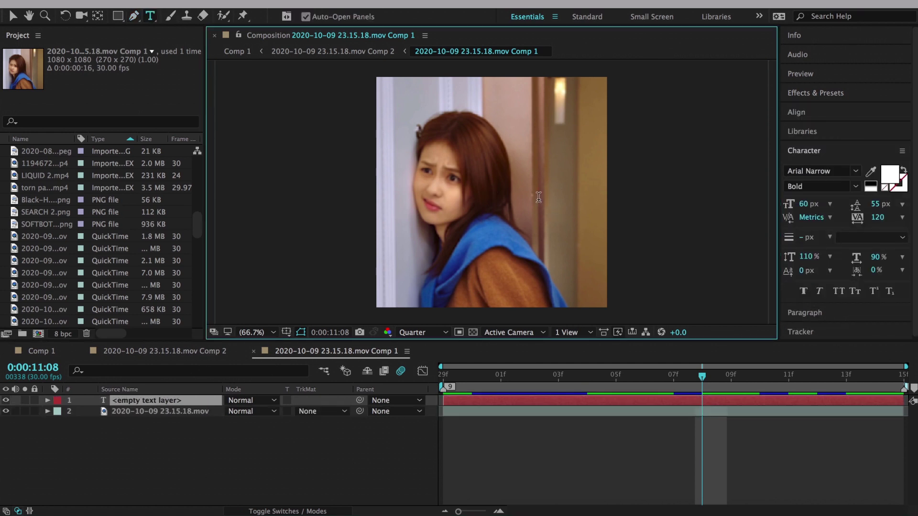
pyautogui.write('?')
pyautogui.press('Escape')
pyautogui.hotkey('ctrl', 'd')
pyautogui.hotkey('ctrl', 'd')
pyautogui.press('v')
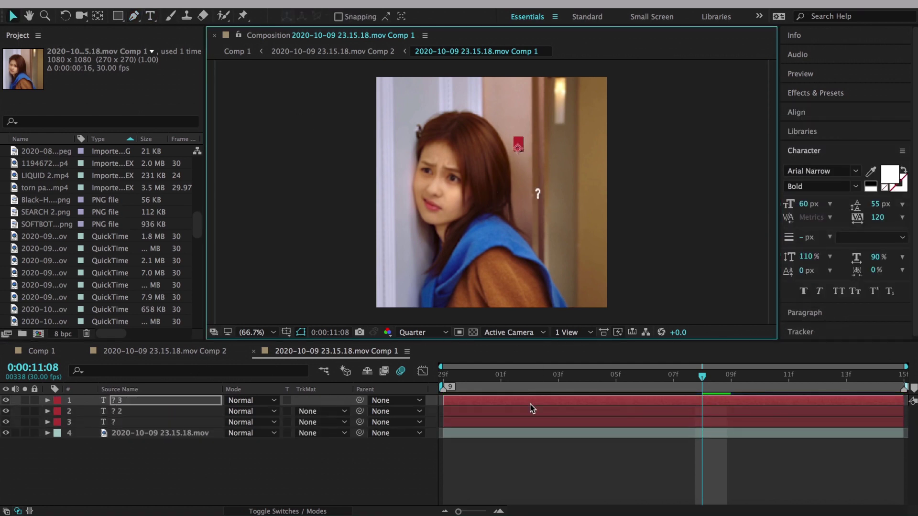
# Stagger the question marks, with the top one at 11:11 and ? 2 below ? starting at 05f.
pyautogui.moveTo(511, 400); pyautogui.dragTo(654, 417)
pyautogui.press('pageup')
pyautogui.press('pageup')
pyautogui.press('pageup')
pyautogui.moveTo(467, 423); pyautogui.dragTo(495, 423)
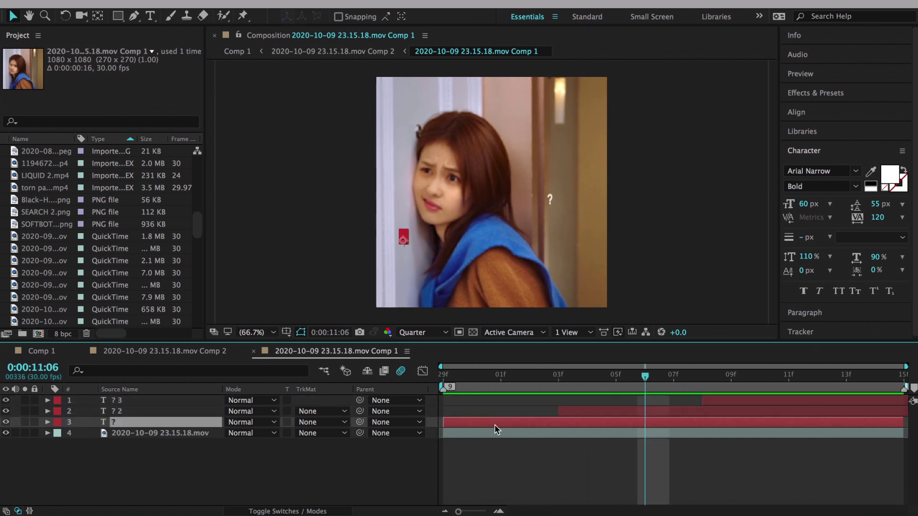
pyautogui.moveTo(707, 402); pyautogui.dragTo(734, 402)
pyautogui.moveTo(576, 422); pyautogui.dragTo(669, 411)
pyautogui.moveTo(709, 401); pyautogui.dragTo(795, 400)
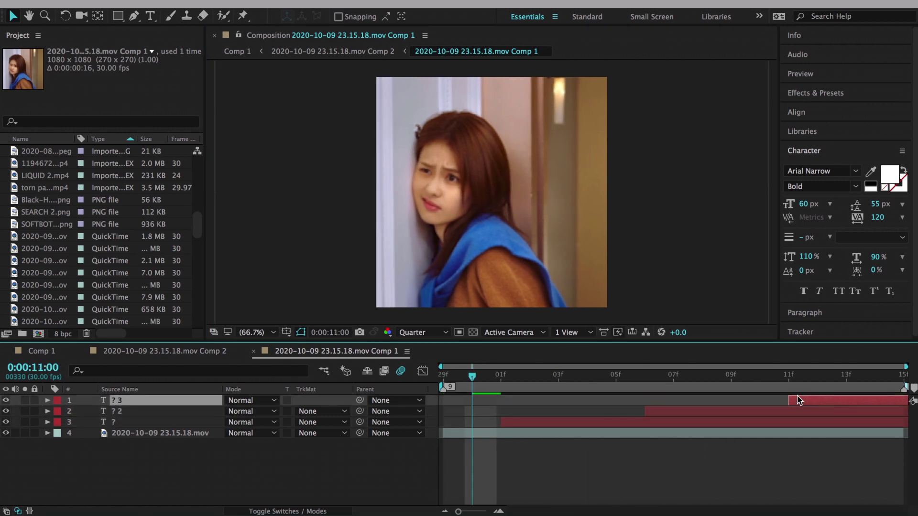
pyautogui.moveTo(144, 411); pyautogui.dragTo(195, 430)
pyautogui.moveTo(664, 422); pyautogui.dragTo(636, 425)
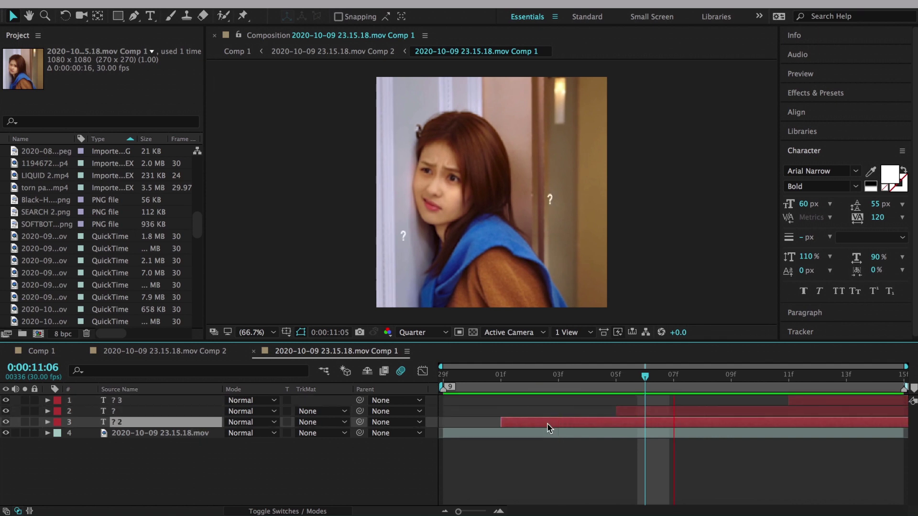
pyautogui.press('pagedown')
pyautogui.press('pagedown')
pyautogui.press('pagedown')
# Recolour the question-mark text fill brown.
pyautogui.click(882, 181)
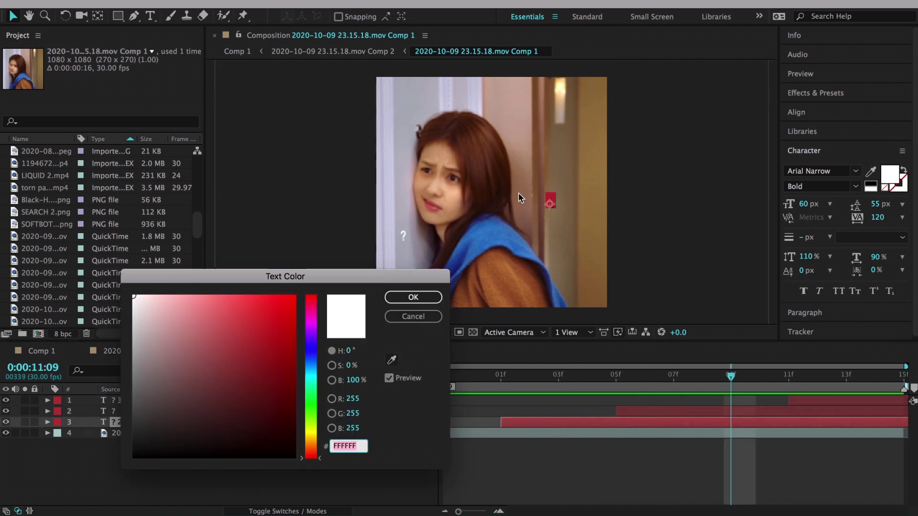
pyautogui.click(244, 371)
pyautogui.click(413, 297)
pyautogui.press('space')
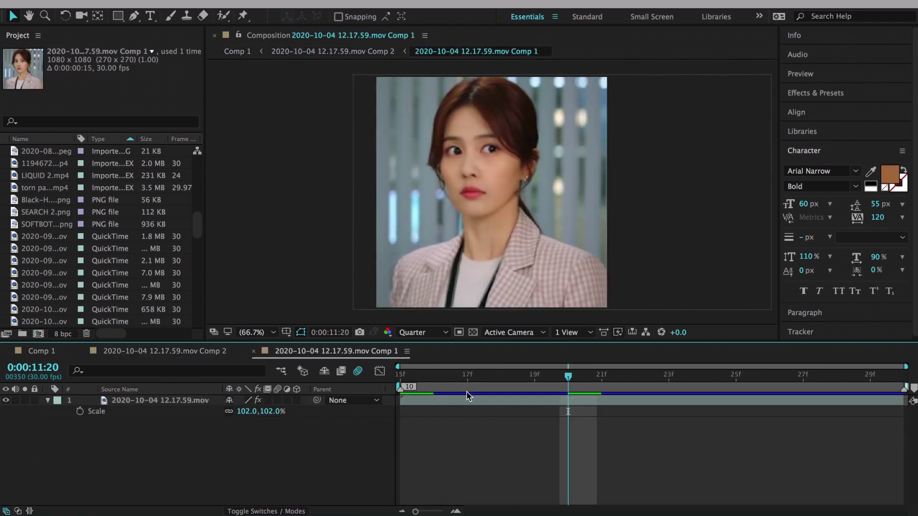
# Preview the Comp 5_2.mov star-burst clip and add it to the composition.
pyautogui.scroll(2, 96, 239)
pyautogui.scroll(-10, 96, 263)
pyautogui.click(30, 310)
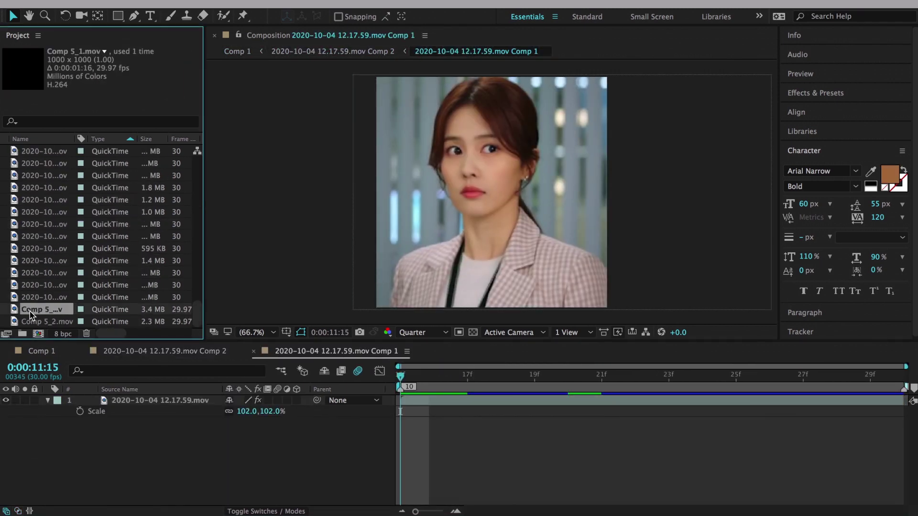
pyautogui.doubleClick(30, 322)
pyautogui.moveTo(31, 321)
pyautogui.mouseDown()
pyautogui.moveTo(137, 409)
pyautogui.moveTo(130, 415)
pyautogui.mouseUp()
# Duplicate the footage layer above the stars and Roto Brush the woman as foreground.
pyautogui.press('s')
pyautogui.hotkey('alt', 'w')
pyautogui.doubleClick(158, 400)
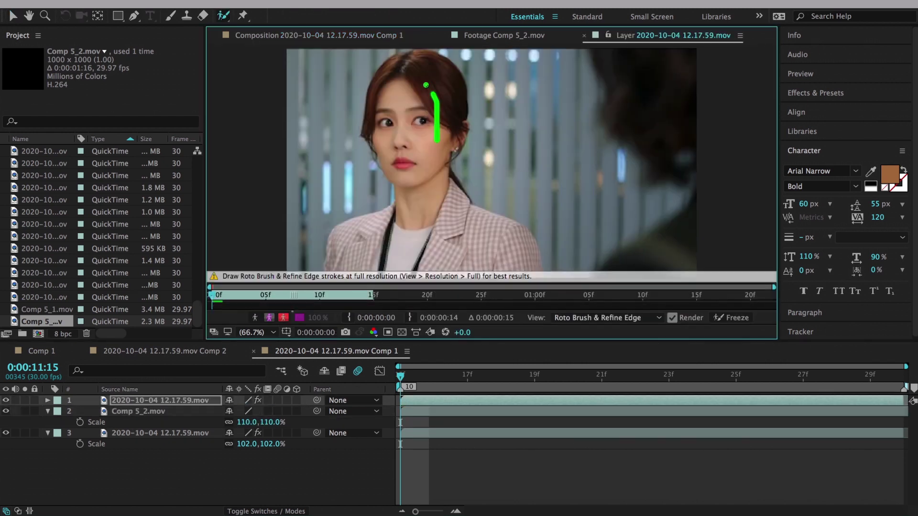
pyautogui.moveTo(467, 236); pyautogui.dragTo(466, 238)
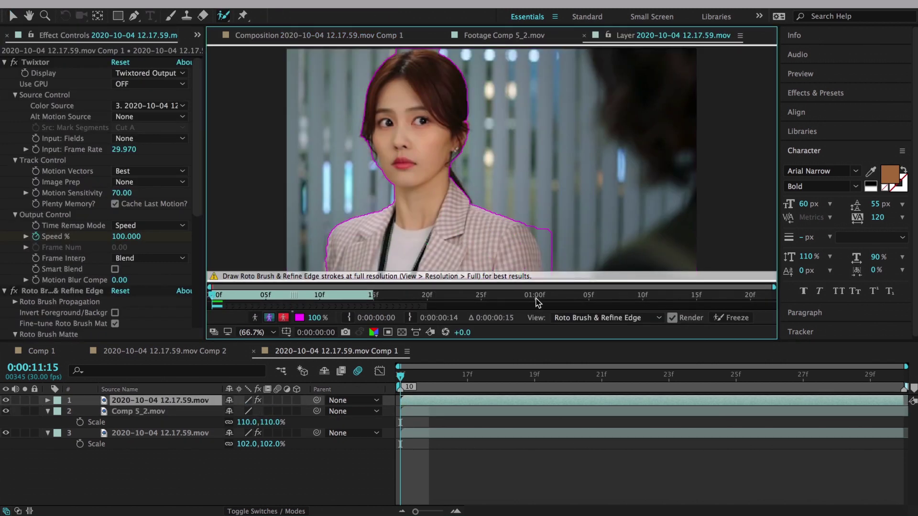
pyautogui.scroll(3, 534, 222)
pyautogui.click(260, 332)
pyautogui.click(268, 324)
pyautogui.press('v')
# Check the woman's roto matte in the layer viewer and preview the cut-out.
pyautogui.scroll(-5, 120, 175)
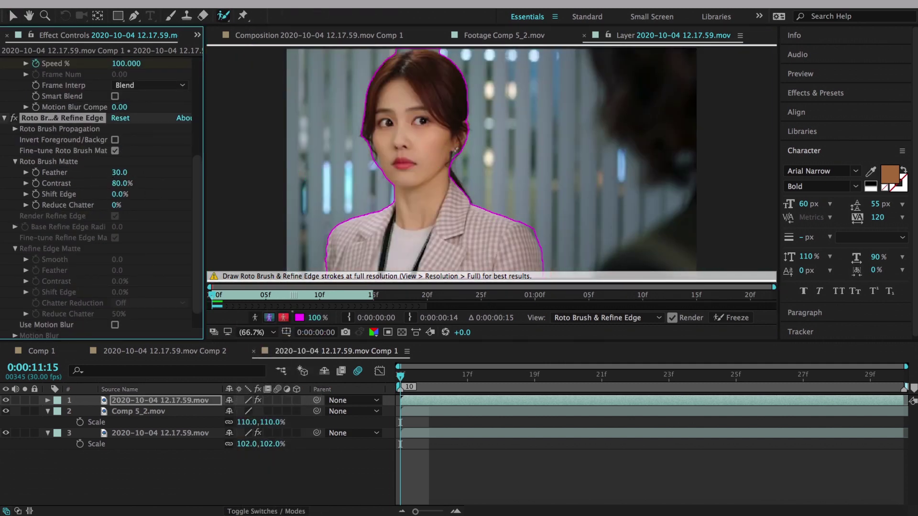
pyautogui.click(584, 35)
pyautogui.click(443, 36)
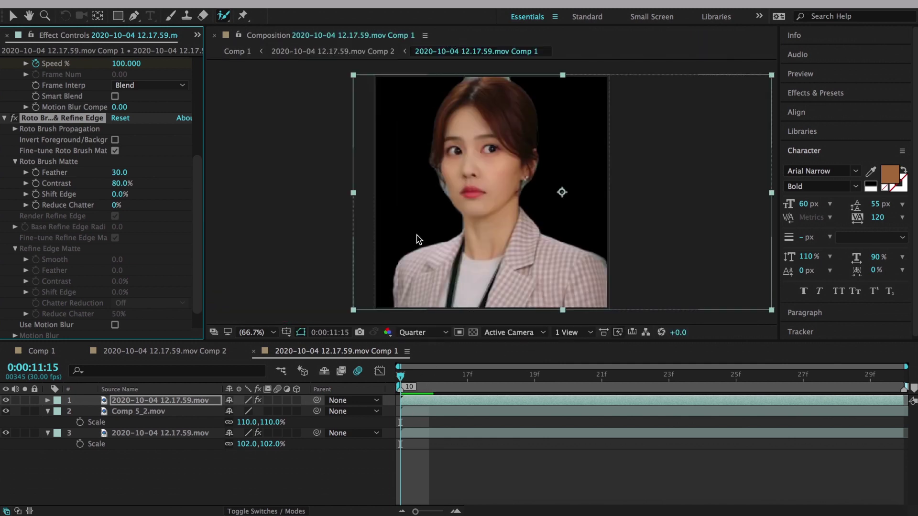
pyautogui.doubleClick(482, 228)
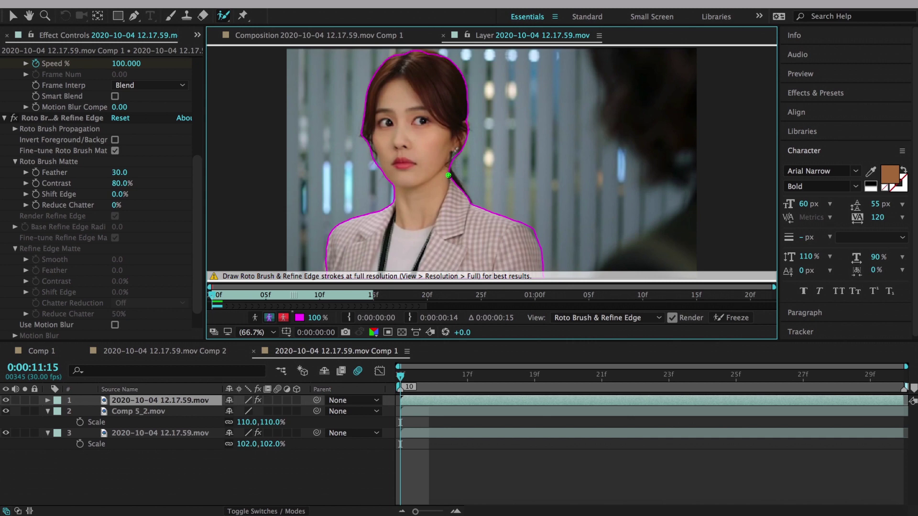
pyautogui.click(443, 35)
pyautogui.press('space')
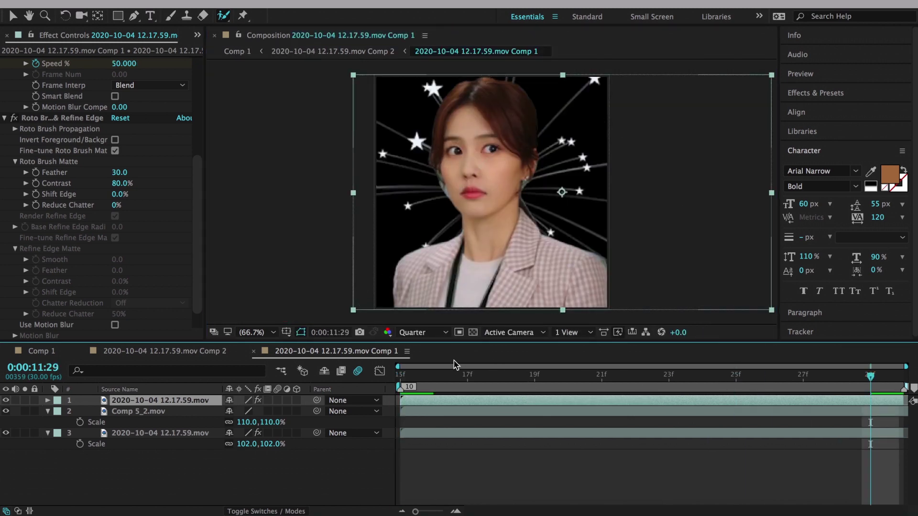
# Blend the star-burst clip in Screen mode and scale it to 135%.
pyautogui.click(444, 411)
pyautogui.click(321, 508)
pyautogui.click(251, 411)
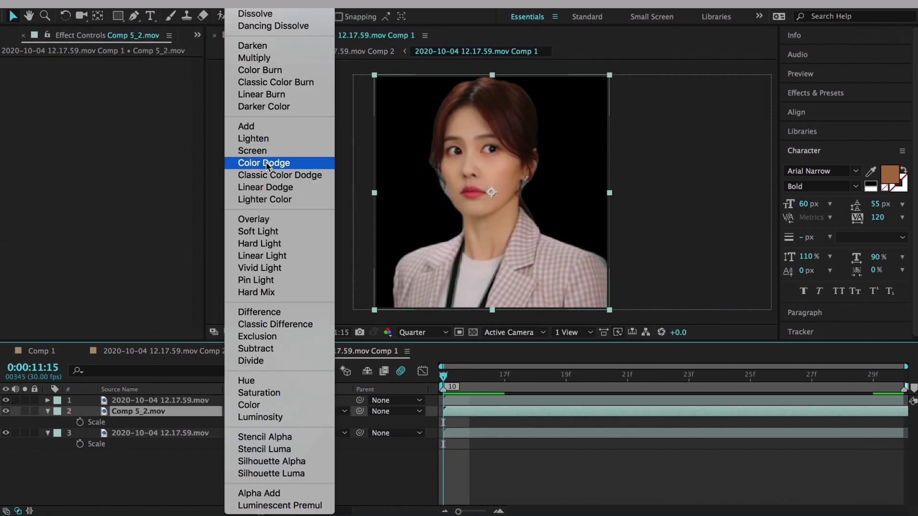
pyautogui.click(261, 148)
pyautogui.press('space')
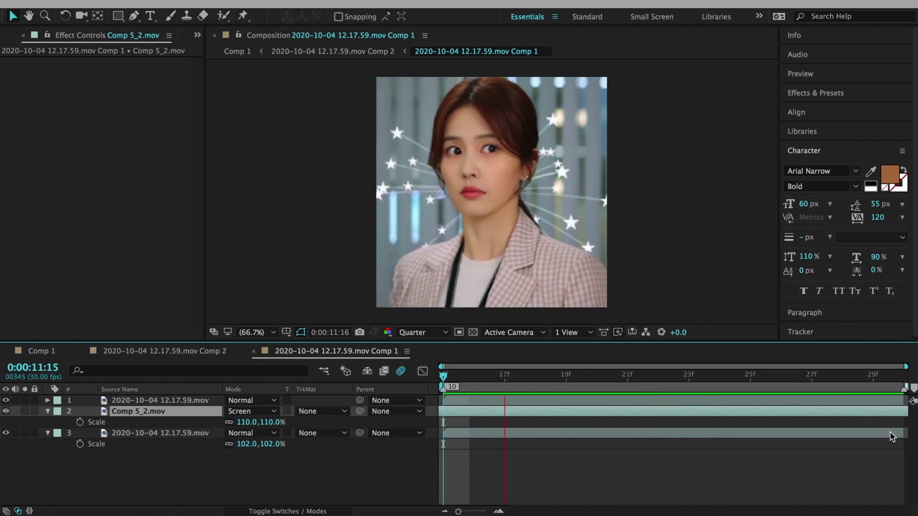
pyautogui.moveTo(260, 422); pyautogui.dragTo(273, 422)
pyautogui.press('space')
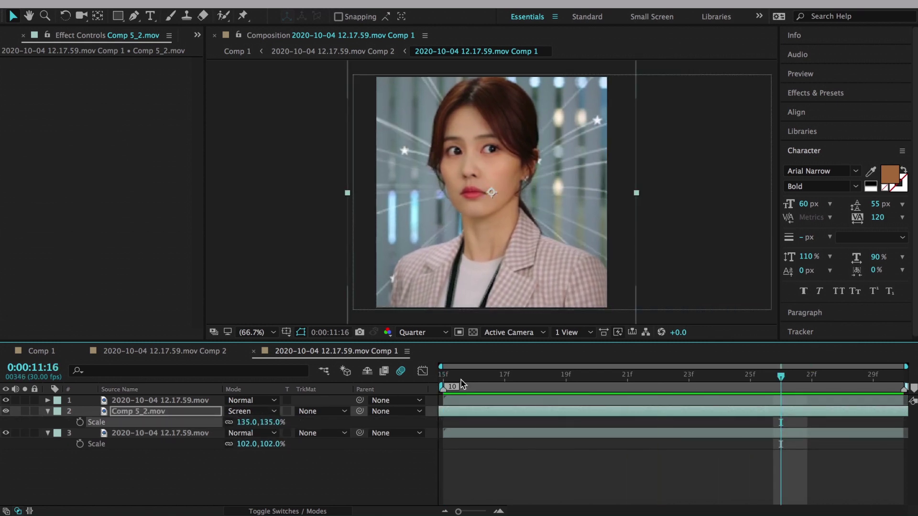
# Close the 12.17.59 comps, move to 12:13, and open the 14.41.mov Comp 2 precomp.
pyautogui.click(254, 351)
pyautogui.click(81, 351)
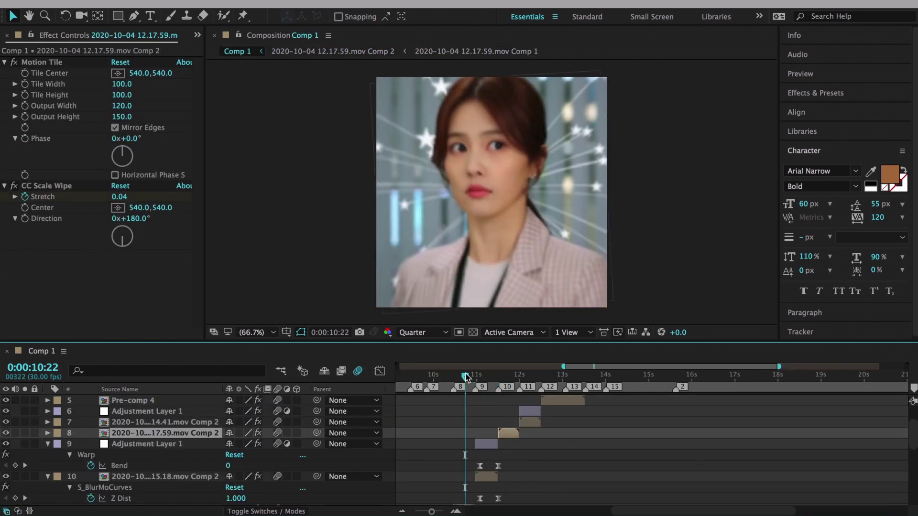
pyautogui.moveTo(467, 378); pyautogui.dragTo(529, 377)
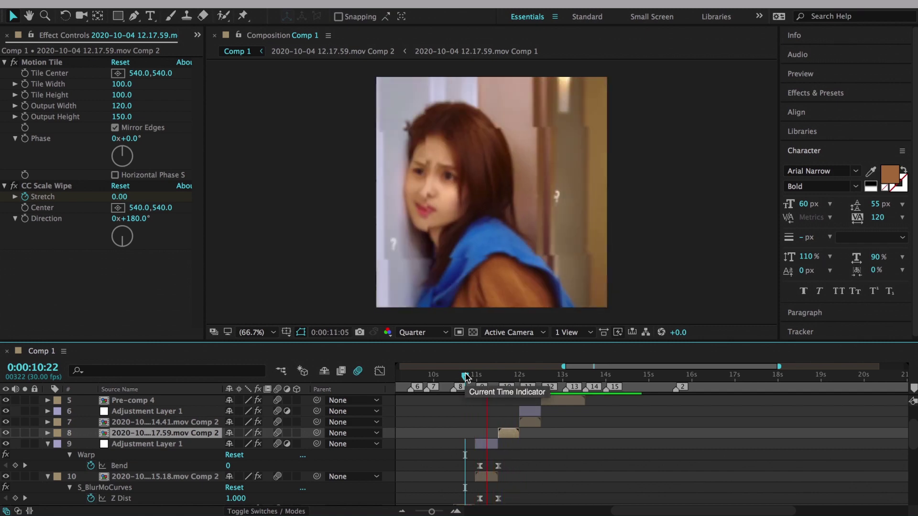
pyautogui.doubleClick(528, 422)
# Create a "?" text layer in the inner Comp 1 with a sampled colour and Drop Shadow.
pyautogui.doubleClick(525, 402)
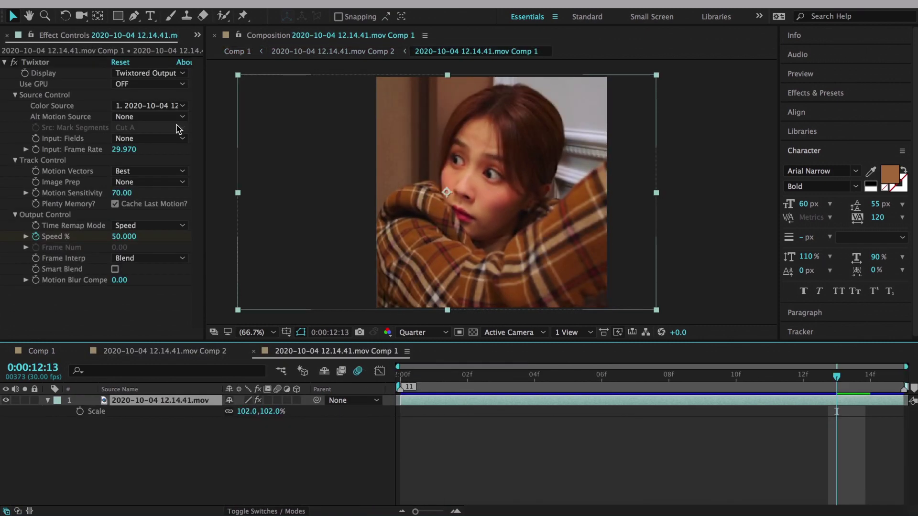
pyautogui.click(412, 153)
pyautogui.write('?')
pyautogui.click(870, 171)
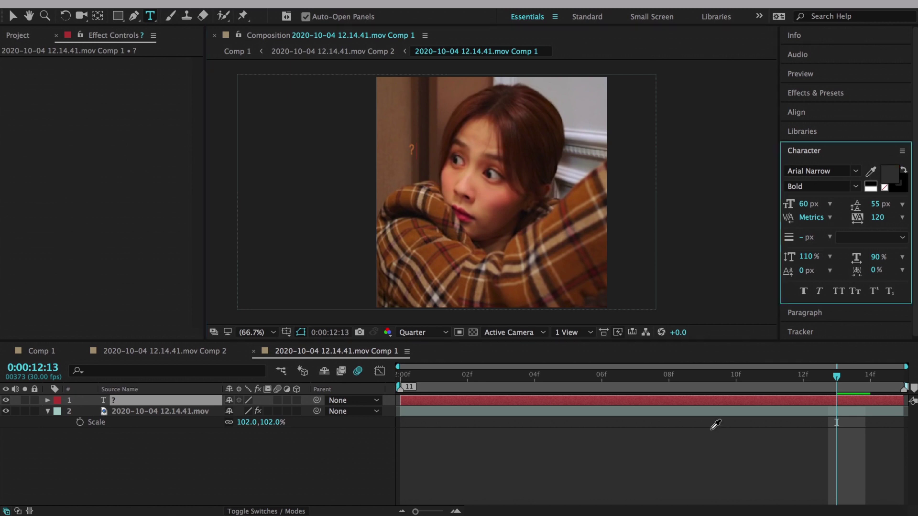
pyautogui.click(592, 216)
pyautogui.click(816, 93)
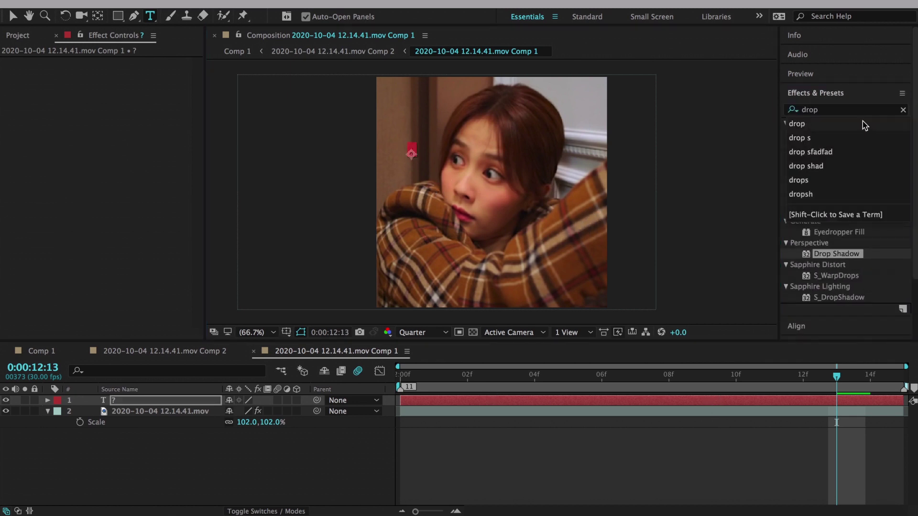
pyautogui.moveTo(836, 254); pyautogui.dragTo(671, 401)
# Duplicate the question mark and place the copy beside her head.
pyautogui.hotkey('ctrl', 'd')
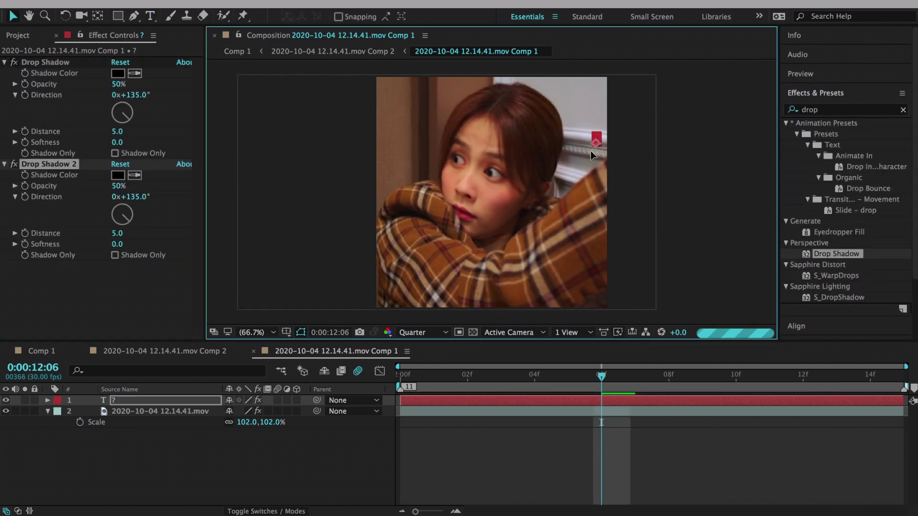
pyautogui.hotkey('ctrl', 'z')
pyautogui.hotkey('ctrl', 'd')
pyautogui.moveTo(614, 153); pyautogui.dragTo(575, 154)
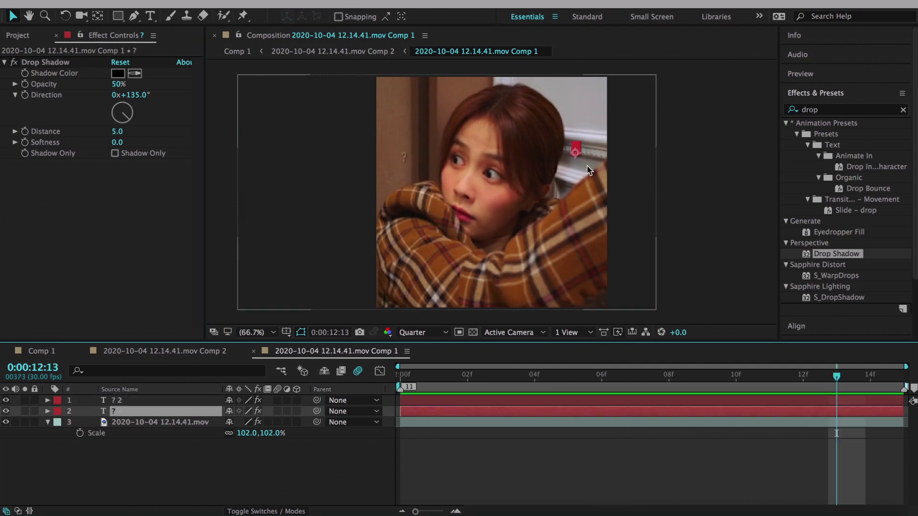
# Colour both question marks brown from the plaid shirt and set font size to 75 px.
pyautogui.click(890, 174)
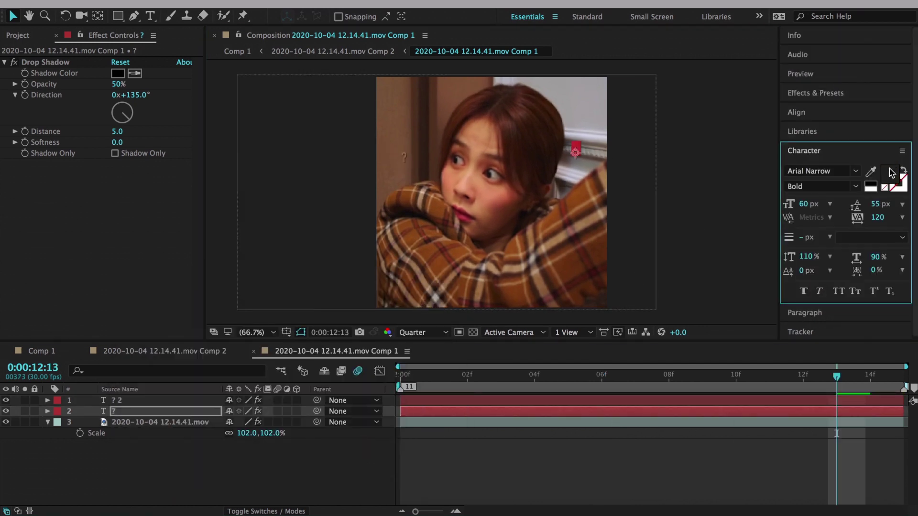
pyautogui.click(391, 359)
pyautogui.click(549, 224)
pyautogui.click(413, 297)
pyautogui.click(601, 374)
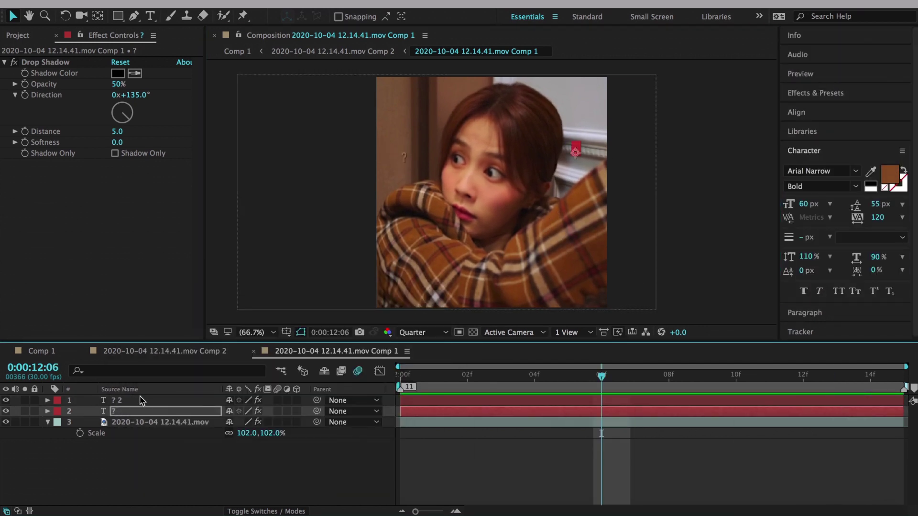
pyautogui.click(813, 203)
pyautogui.write('75')
pyautogui.press('Return')
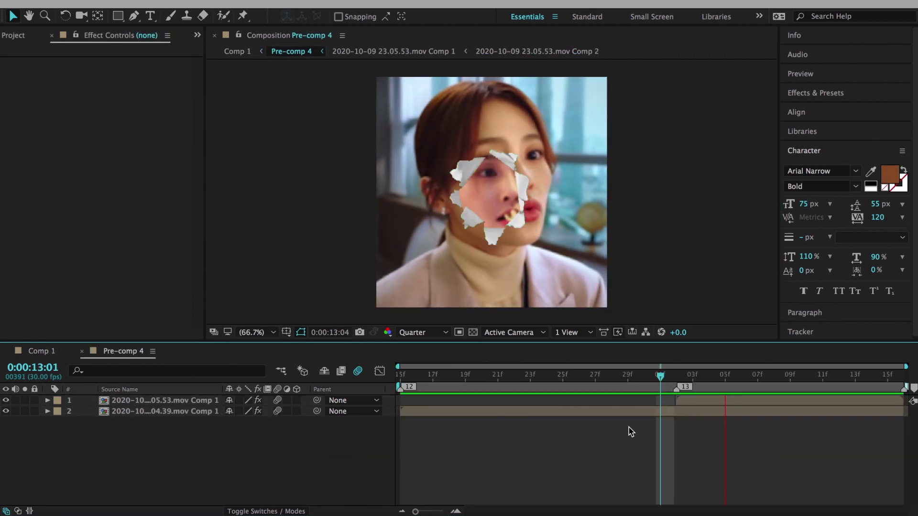
# Duplicate the clip layer and apply S_HalfTone with Dots Frequency 85.
pyautogui.hotkey('ctrl', 'd')
pyautogui.hotkey('ctrl', 'd')
pyautogui.click(815, 93)
pyautogui.click(887, 109)
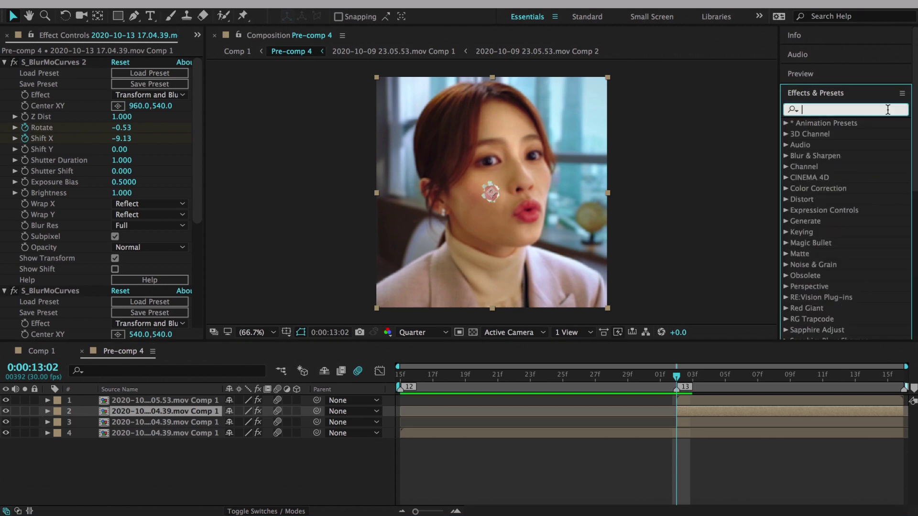
pyautogui.write('half')
pyautogui.moveTo(836, 188); pyautogui.dragTo(434, 288)
pyautogui.click(122, 213)
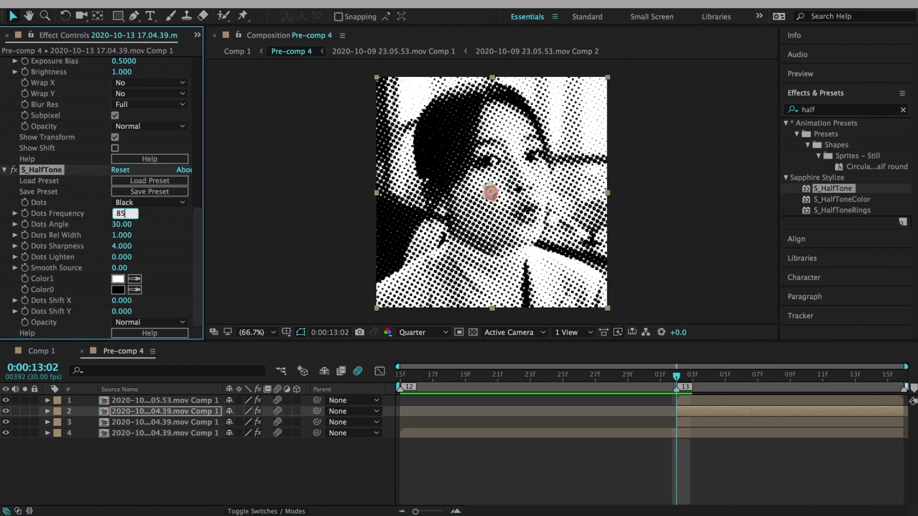
pyautogui.press('Return')
# Keyframe the halftone layer's opacity to 35% and preview the faded effect.
pyautogui.moveTo(715, 375); pyautogui.dragTo(652, 395)
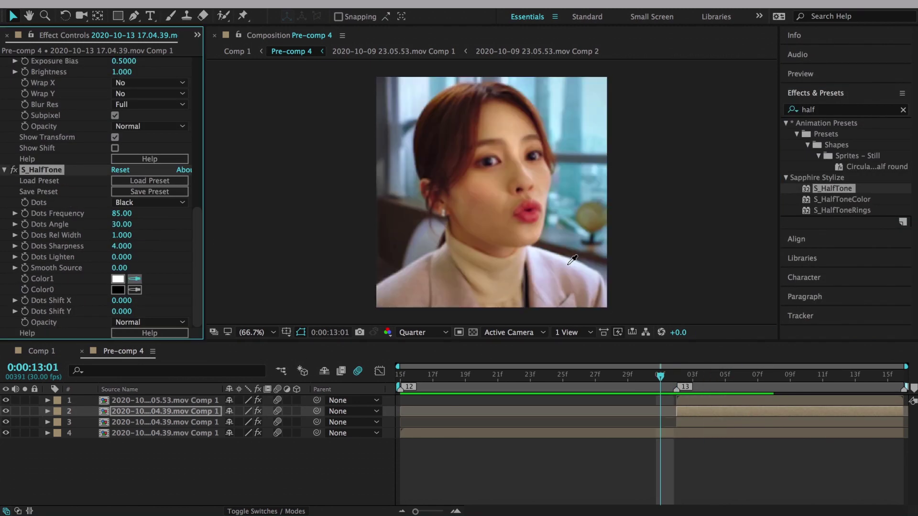
pyautogui.click(759, 379)
pyautogui.press('t')
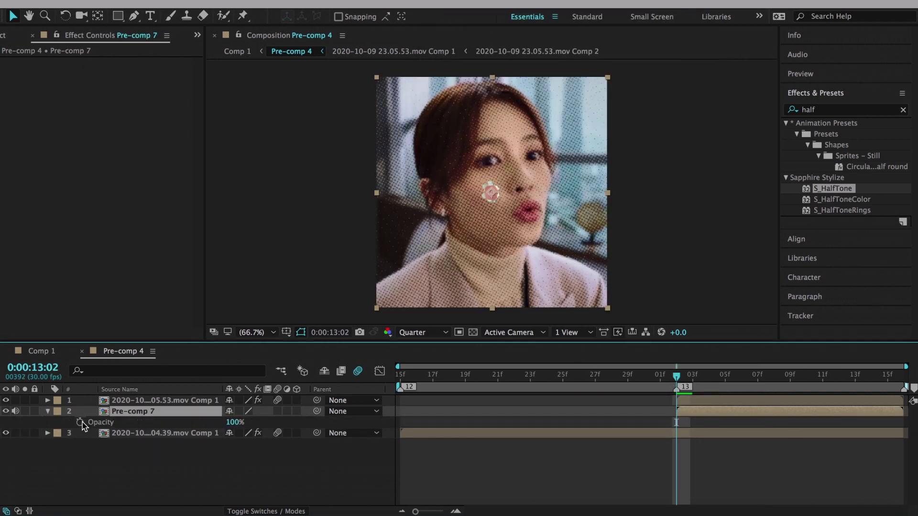
pyautogui.hotkey('ctrl', 'z')
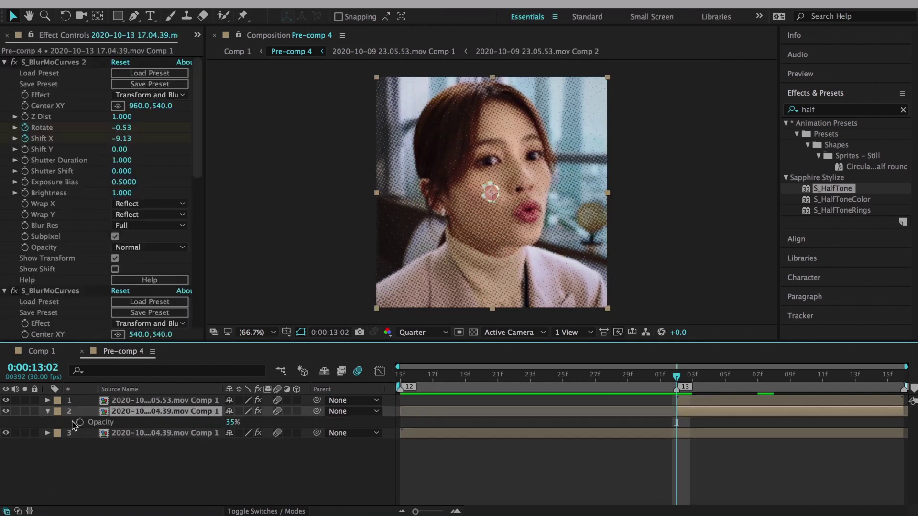
pyautogui.press('space')
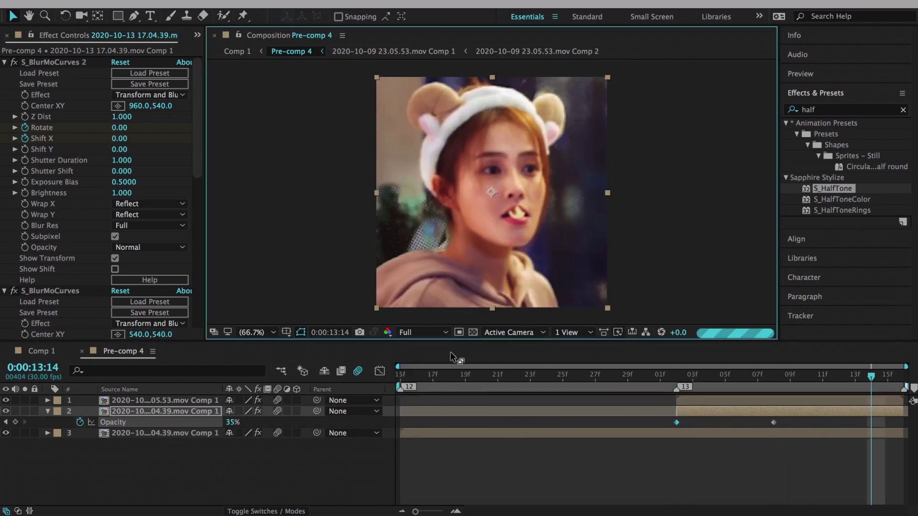
# Lower the torn-paper layer's Linear Color Key tolerance and set preview resolution to Quarter.
pyautogui.click(786, 404)
pyautogui.moveTo(132, 188); pyautogui.dragTo(106, 186)
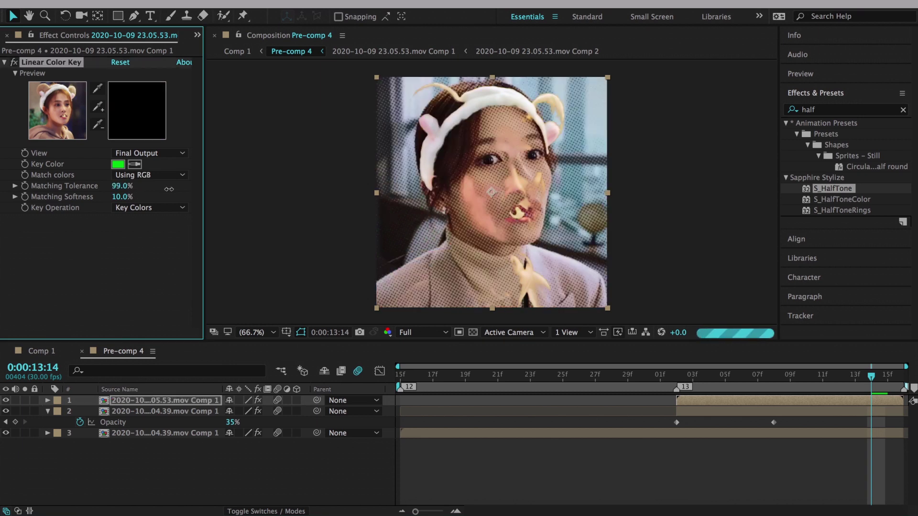
pyautogui.click(725, 377)
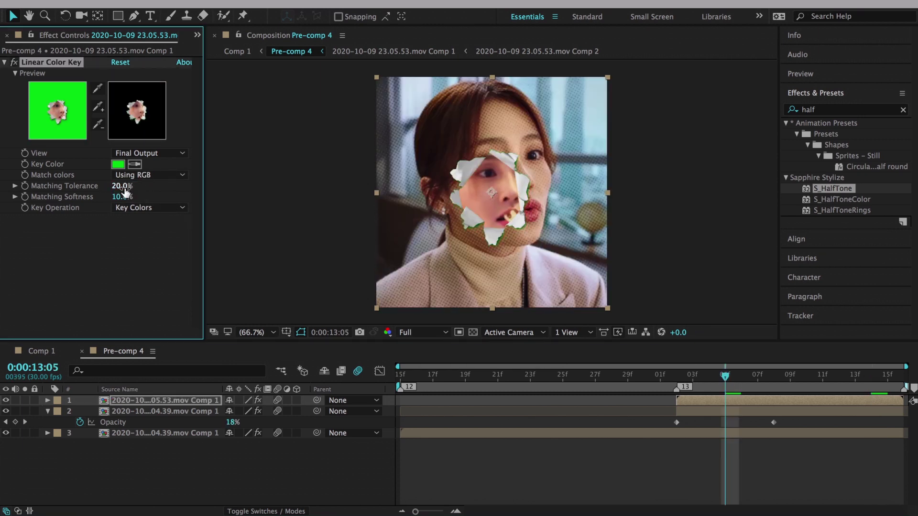
pyautogui.click(871, 377)
pyautogui.click(420, 333)
pyautogui.click(421, 402)
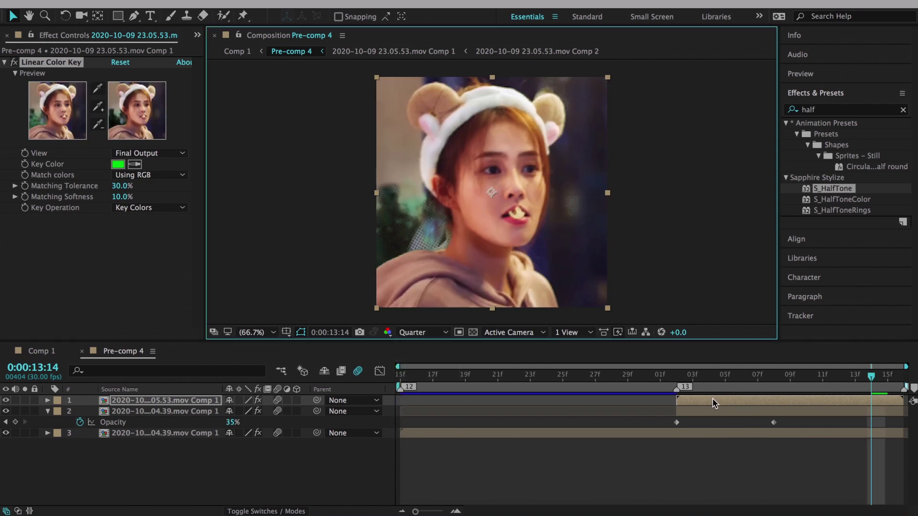
# Replace Linear Color Key with Keylight to remove the green, then scrub to check the key.
pyautogui.click(758, 376)
pyautogui.click(51, 62)
pyautogui.press('Delete')
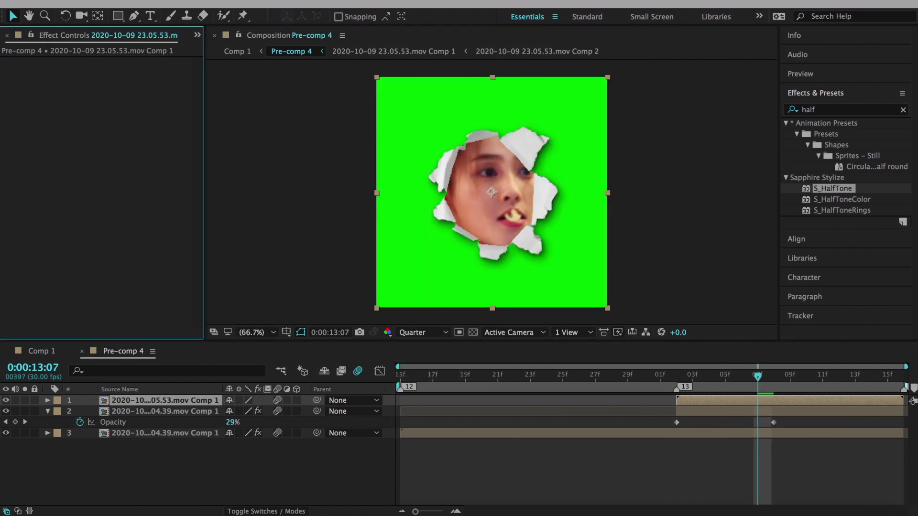
pyautogui.click(272, 3)
pyautogui.click(444, 229)
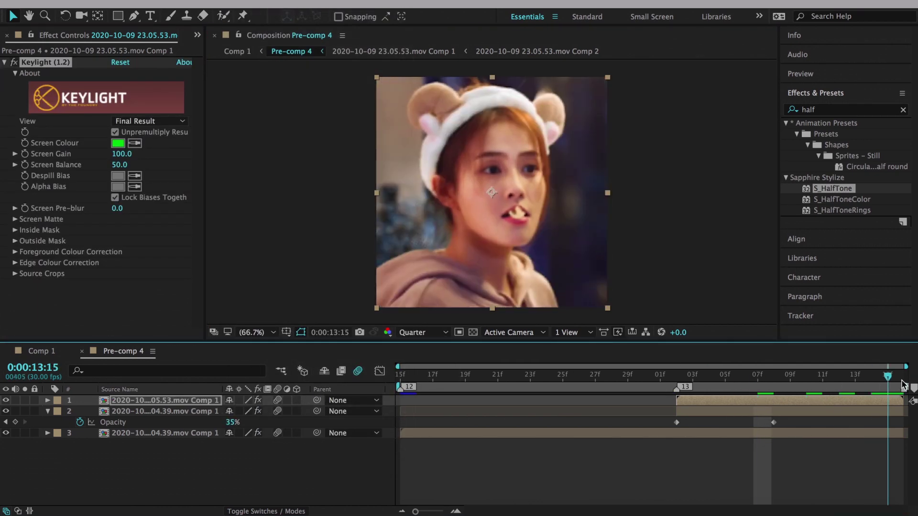
pyautogui.moveTo(887, 376); pyautogui.dragTo(773, 389)
pyautogui.press('pagedown')
pyautogui.hotkey('ctrl', 'j')
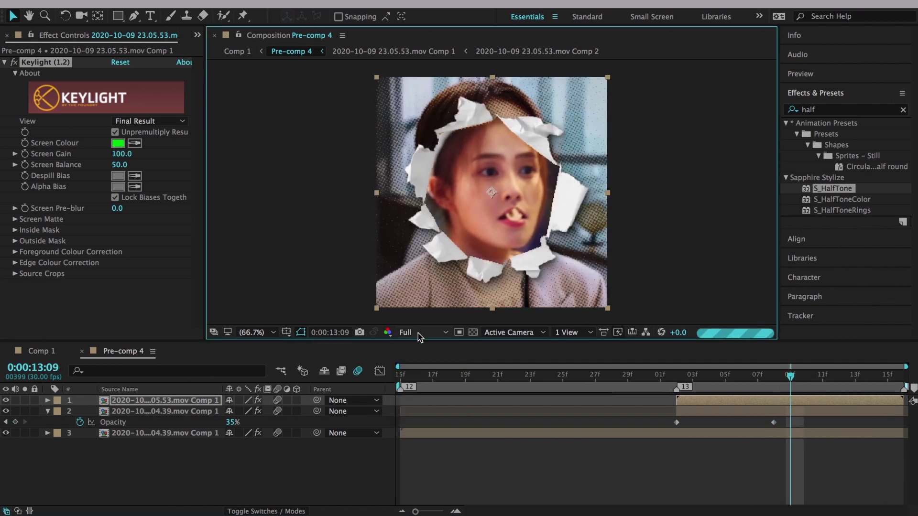
# Set preview resolution back to Quarter and return to the main Comp 1.
pyautogui.click(419, 332)
pyautogui.click(424, 400)
pyautogui.click(41, 351)
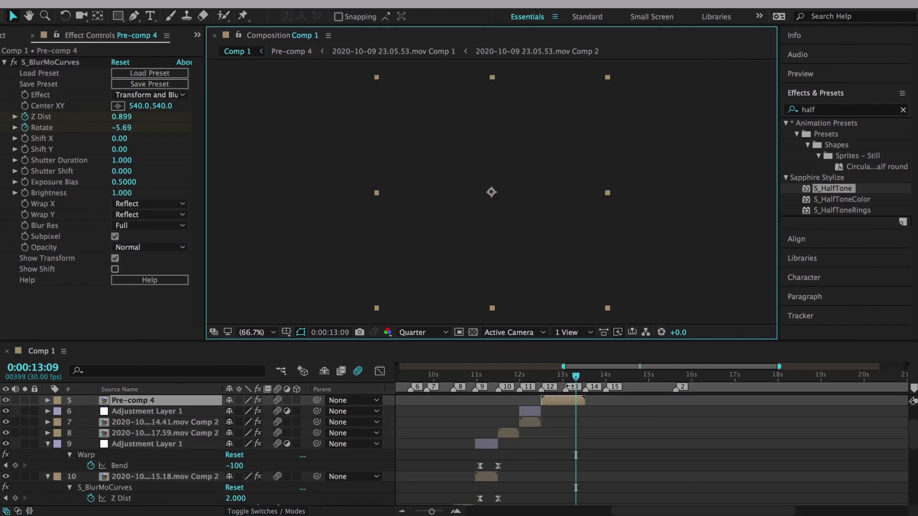
pyautogui.moveTo(575, 376)
pyautogui.mouseDown()
pyautogui.moveTo(491, 377)
pyautogui.moveTo(598, 382)
pyautogui.mouseUp()
# Open the 2020-10-13 11.59.30.mov Comp 1 precomp and draft a trial text layer, adjusting its font size.
pyautogui.scroll(3, 601, 430)
pyautogui.doubleClick(603, 436)
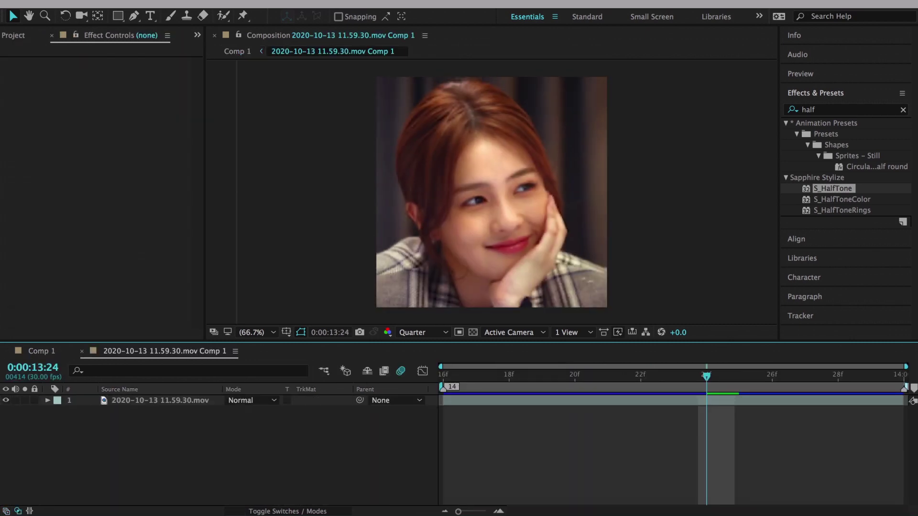
pyautogui.hotkey('ctrl', 't')
pyautogui.click(507, 209)
pyautogui.write('he')
pyautogui.click(508, 210)
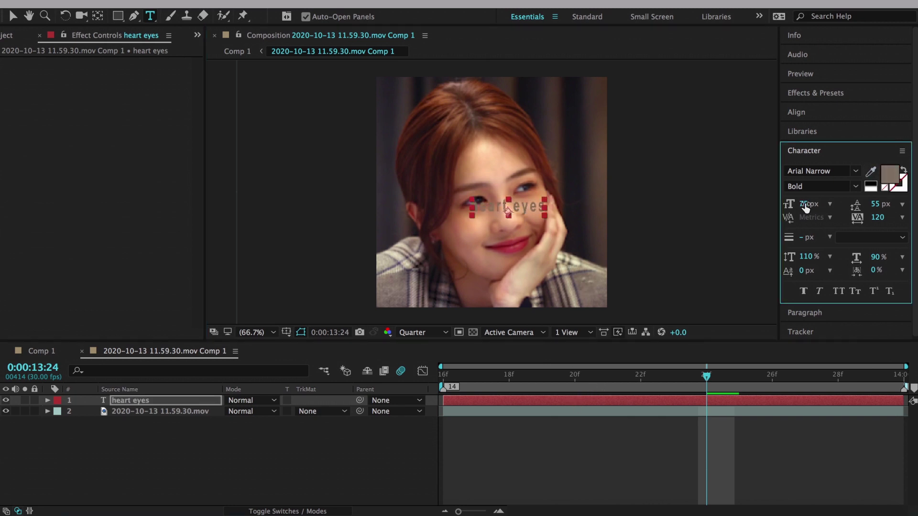
pyautogui.click(571, 402)
pyautogui.click(813, 113)
pyautogui.click(821, 218)
pyautogui.click(811, 203)
pyautogui.write('10')
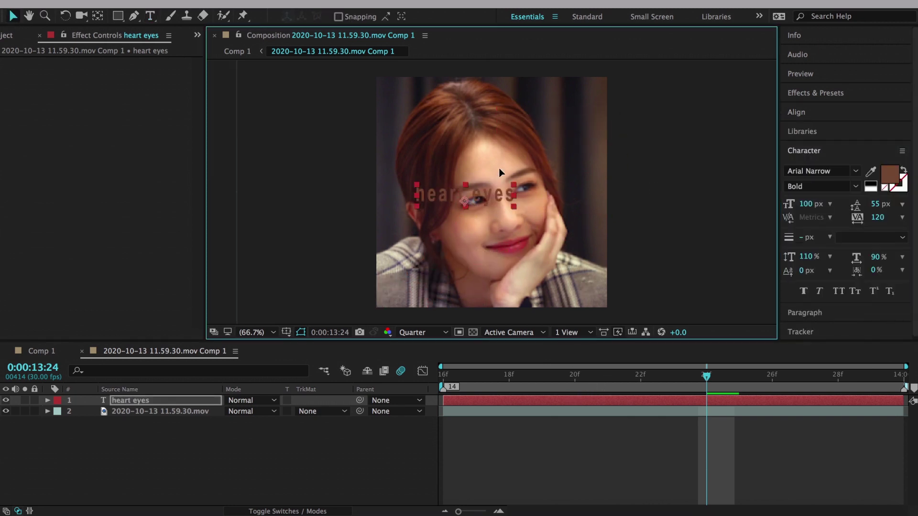
# Delete the trial layer and create a new text layer reading 'mesmerized' at the clip start.
pyautogui.press('Delete')
pyautogui.press('Home')
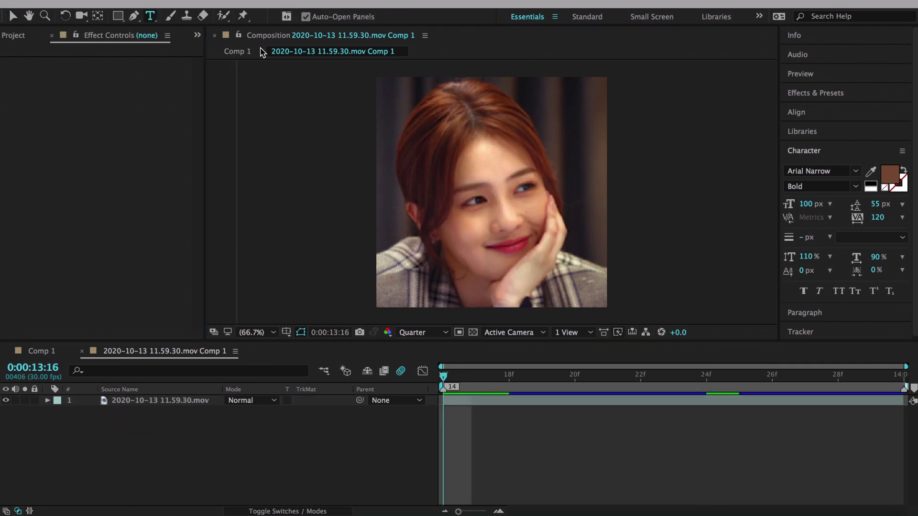
pyautogui.click(421, 209)
pyautogui.write('mesmerized')
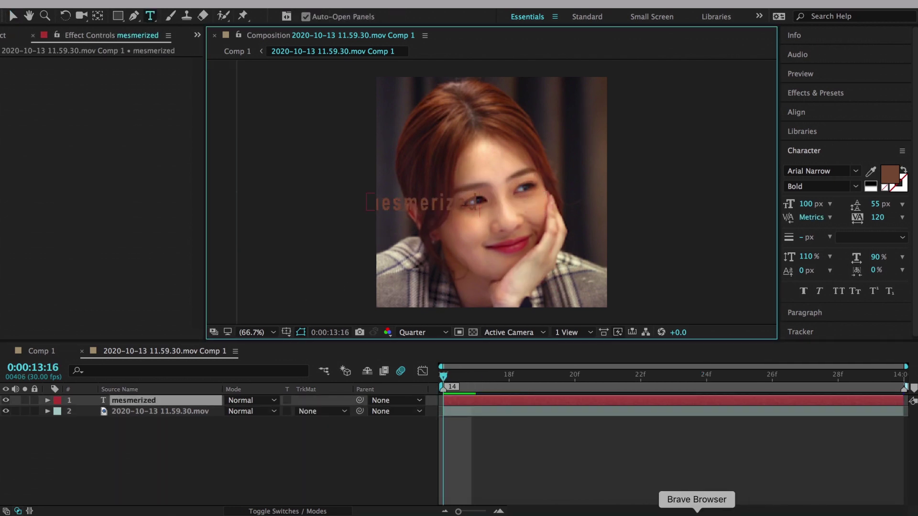
pyautogui.click(696, 512)
pyautogui.write('mesmerized')
pyautogui.press('Return')
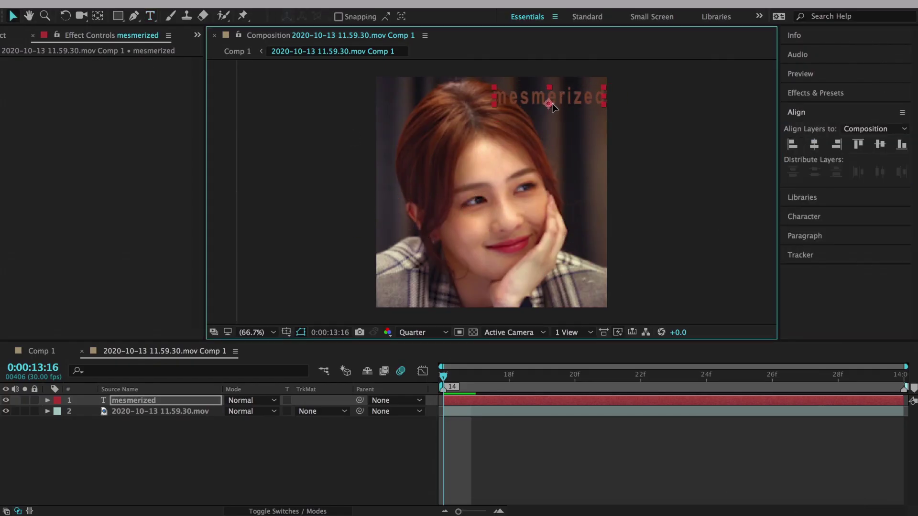
# Duplicate the mesmerized layer twice and stagger the copies' start times in the timeline.
pyautogui.click(493, 405)
pyautogui.hotkey('ctrl', 'd')
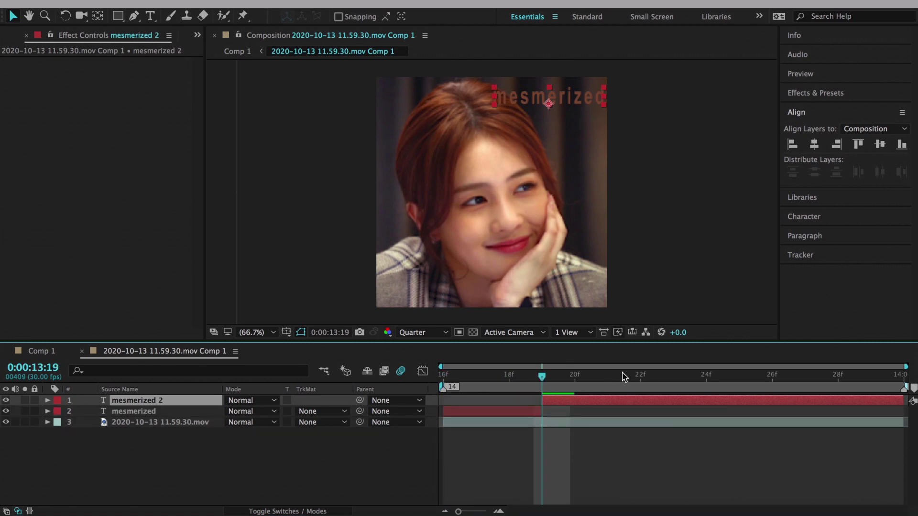
pyautogui.hotkey('ctrl', 'd')
pyautogui.click(596, 425)
pyautogui.moveTo(620, 412); pyautogui.dragTo(653, 414)
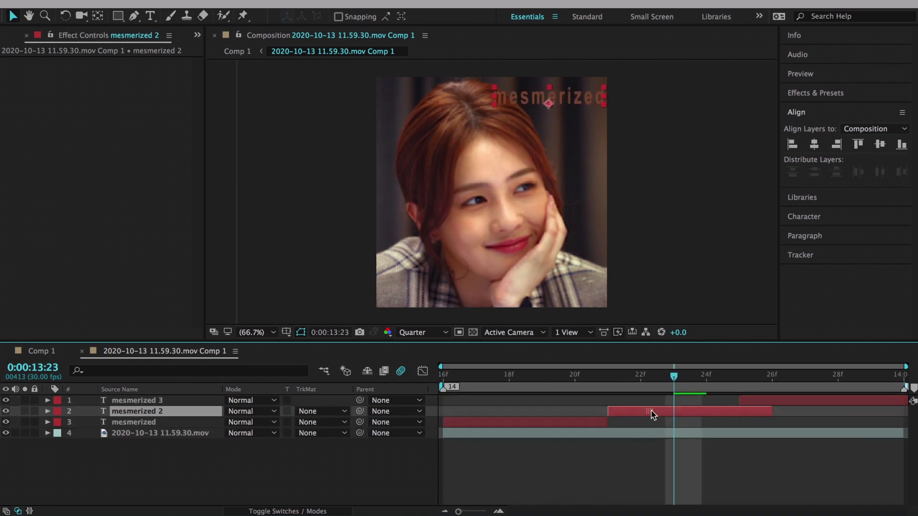
pyautogui.moveTo(755, 403); pyautogui.dragTo(787, 403)
pyautogui.click(575, 374)
pyautogui.click(569, 422)
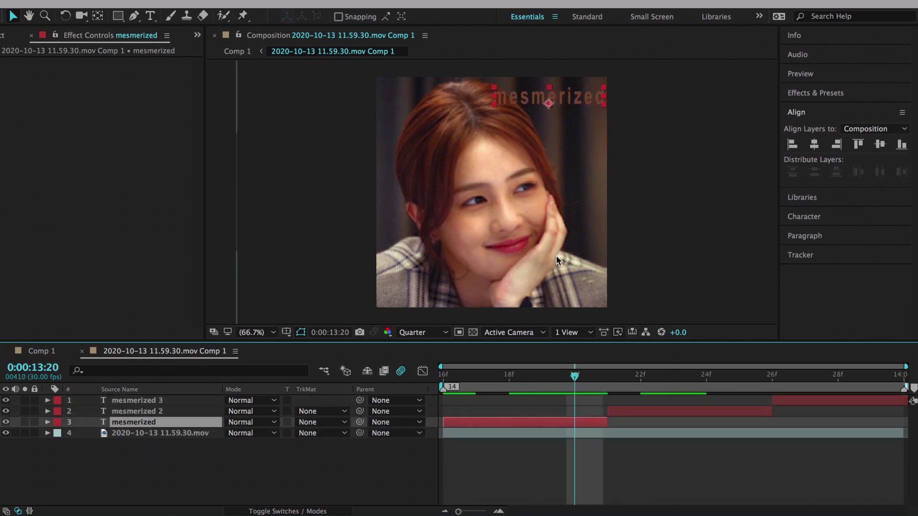
pyautogui.click(606, 384)
pyautogui.click(617, 412)
pyautogui.moveTo(607, 422); pyautogui.dragTo(639, 422)
# Retime the layers so mesmerized 2 and 3 follow the shortened original, with 3 starting at 22f.
pyautogui.press('p')
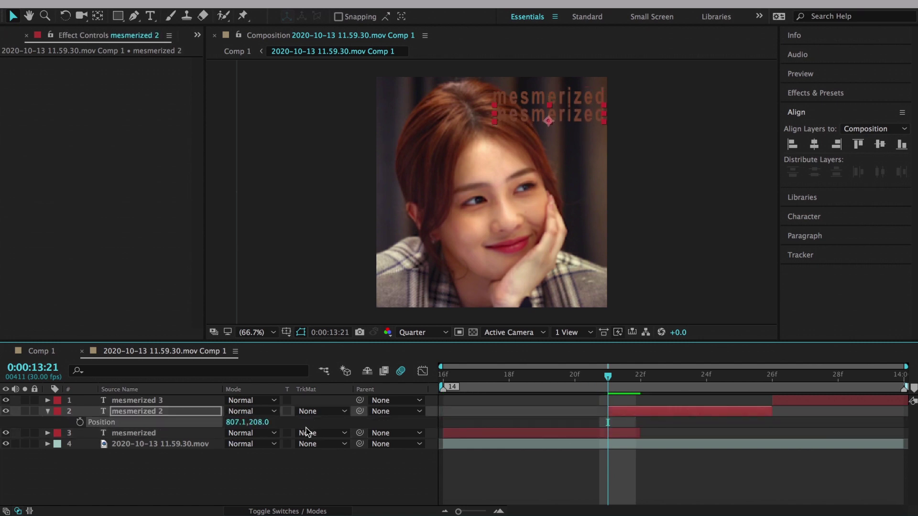
pyautogui.press('k')
pyautogui.click(303, 402)
pyautogui.press('p')
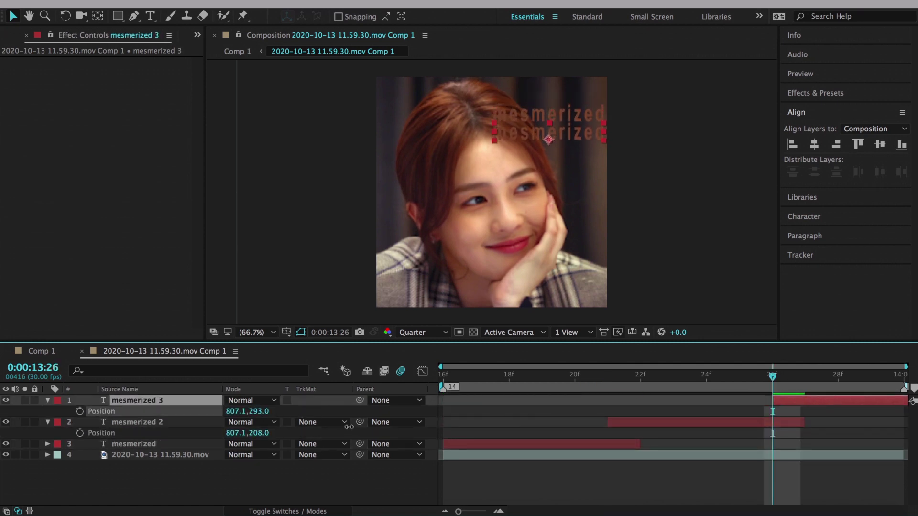
pyautogui.press('Home')
pyautogui.moveTo(640, 444); pyautogui.dragTo(607, 444)
pyautogui.moveTo(797, 423); pyautogui.dragTo(763, 424)
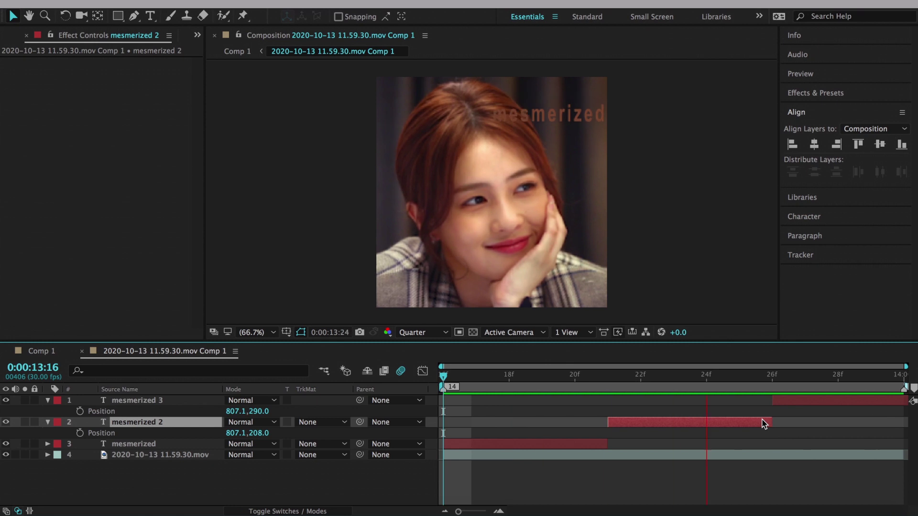
pyautogui.moveTo(606, 444); pyautogui.dragTo(541, 444)
pyautogui.moveTo(770, 422); pyautogui.dragTo(589, 422)
pyautogui.click(778, 403)
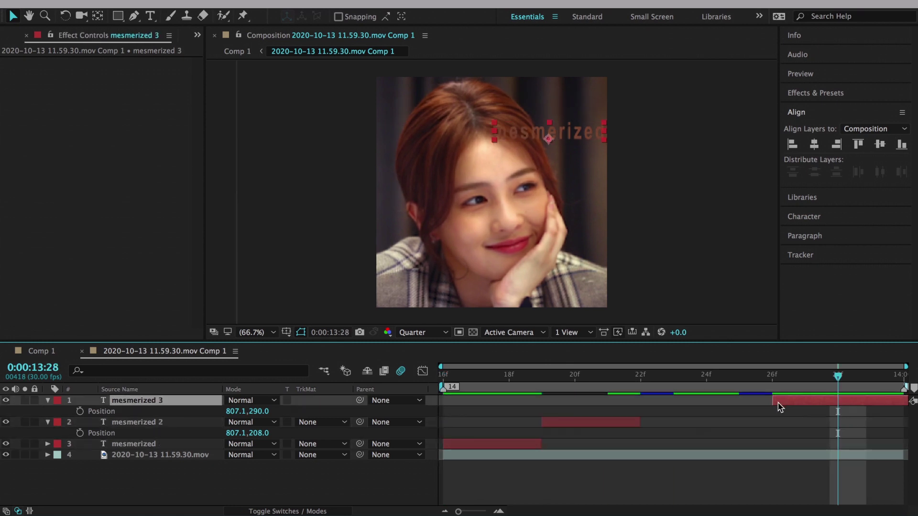
pyautogui.moveTo(778, 403); pyautogui.dragTo(645, 403)
# Add fourth and fifth copies, lowering mesmerized 4 and starting it at 24f.
pyautogui.hotkey('ctrl', 'd')
pyautogui.press('p')
pyautogui.moveTo(260, 411); pyautogui.dragTo(309, 414)
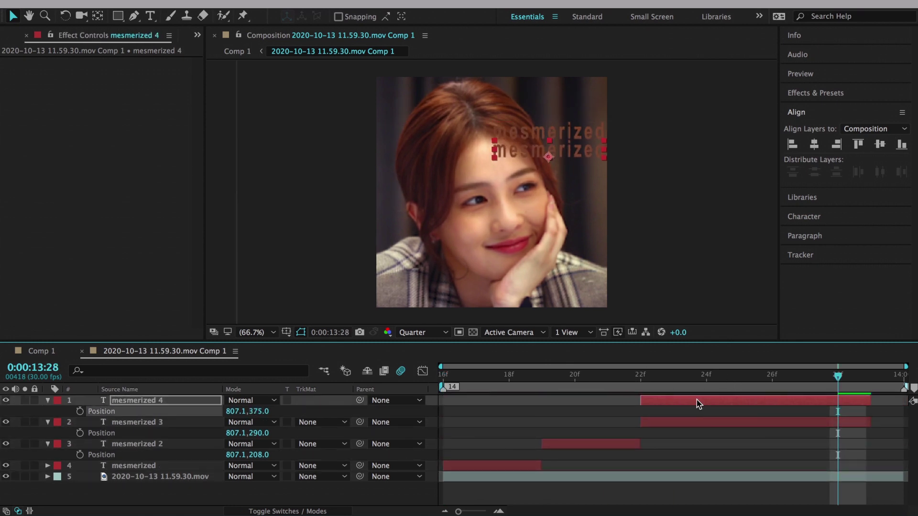
pyautogui.moveTo(869, 422)
pyautogui.mouseDown()
pyautogui.moveTo(738, 422)
pyautogui.moveTo(796, 403)
pyautogui.mouseUp()
pyautogui.hotkey('alt', ']')
pyautogui.hotkey('ctrl', 'd')
pyautogui.moveTo(764, 403); pyautogui.dragTo(830, 402)
pyautogui.moveTo(254, 411)
pyautogui.mouseDown()
pyautogui.moveTo(276, 409)
pyautogui.moveTo(246, 411)
pyautogui.mouseUp()
# Lower mesmerized 5 to Y 462 and play back the stacked text sequence.
pyautogui.click(818, 377)
pyautogui.moveTo(844, 402); pyautogui.dragTo(876, 402)
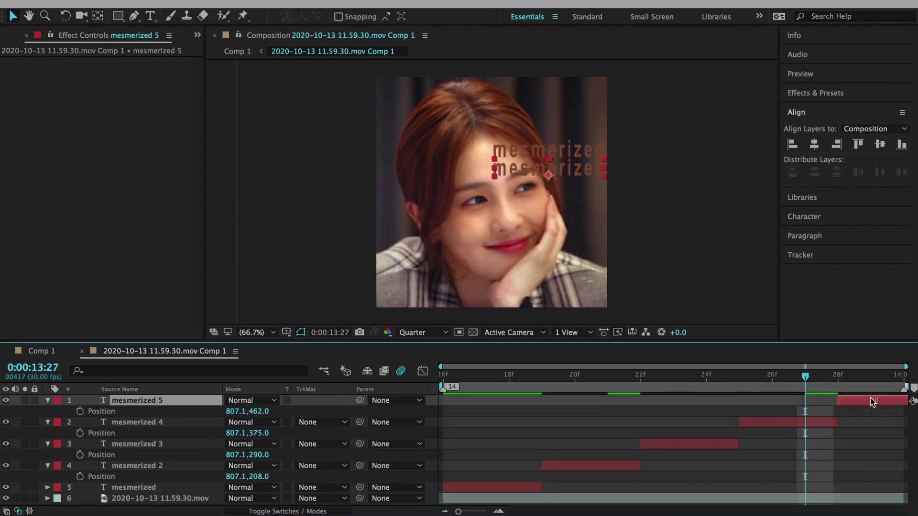
pyautogui.press('space')
pyautogui.press('KP_4')
# Recolour the first mesmerized copy a dark brown.
pyautogui.click(804, 216)
pyautogui.click(890, 175)
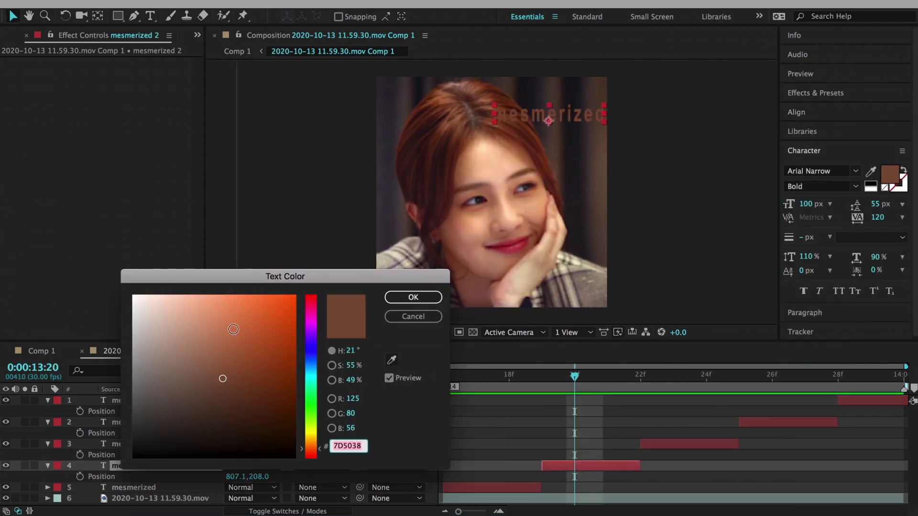
pyautogui.click(413, 297)
pyautogui.click(674, 374)
pyautogui.click(688, 444)
pyautogui.click(890, 175)
pyautogui.click(413, 297)
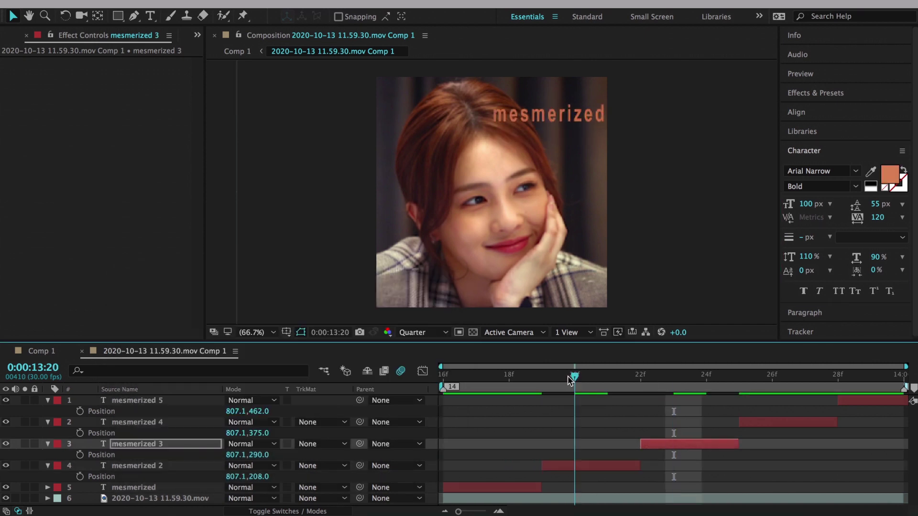
# Give the next mesmerized copy a lighter peach shade via a pasted hex value.
pyautogui.click(739, 374)
pyautogui.click(139, 422)
pyautogui.click(889, 175)
pyautogui.write('DB9A77')
pyautogui.press('Return')
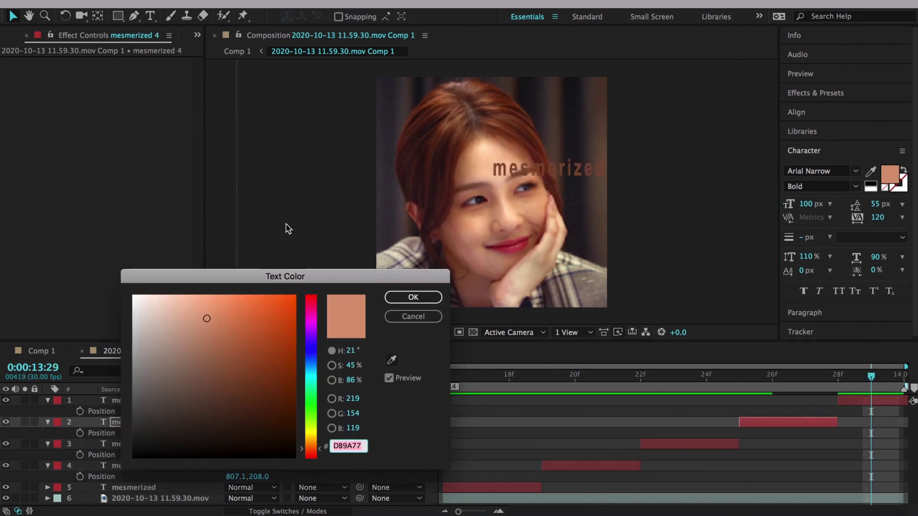
pyautogui.write('EAC4AF')
pyautogui.click(413, 297)
# Colour mesmerized 5 light peach and mesmerized 2 medium brown.
pyautogui.click(138, 400)
pyautogui.click(890, 175)
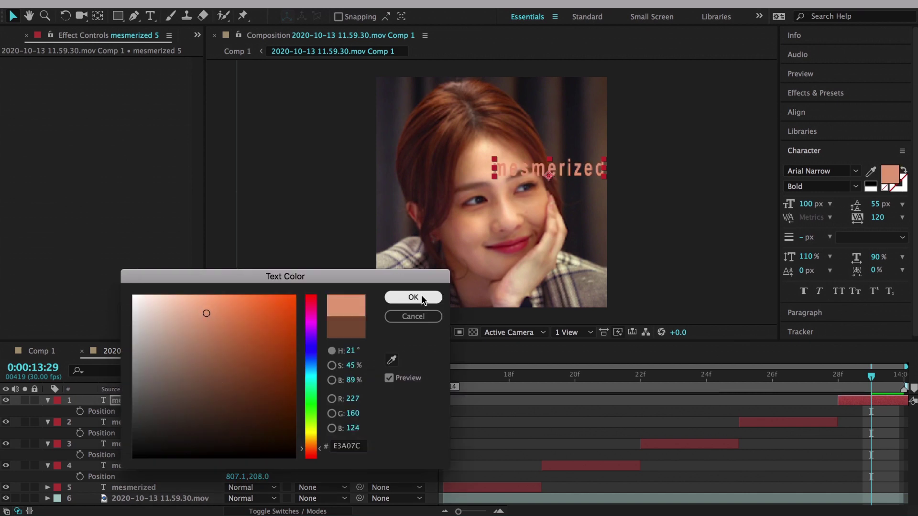
pyautogui.press('Return')
pyautogui.click(574, 374)
pyautogui.click(568, 468)
pyautogui.click(889, 175)
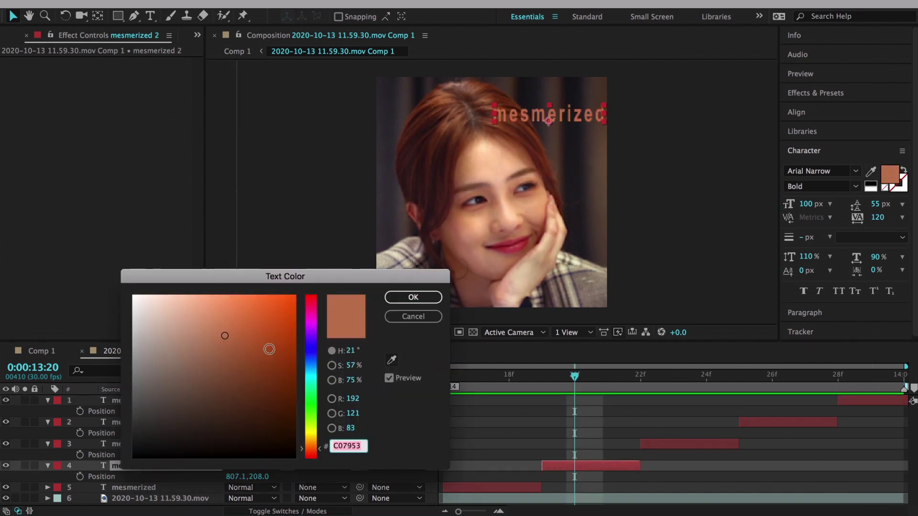
pyautogui.press('Return')
pyautogui.click(706, 375)
# Colour mesmerized 3 a warmer orange-brown.
pyautogui.click(688, 444)
pyautogui.click(890, 175)
pyautogui.click(231, 331)
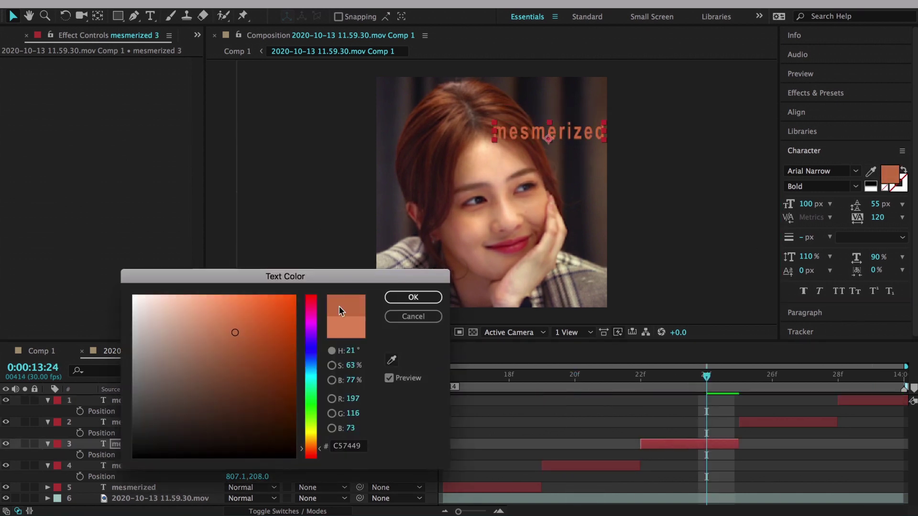
pyautogui.click(411, 298)
pyautogui.click(541, 374)
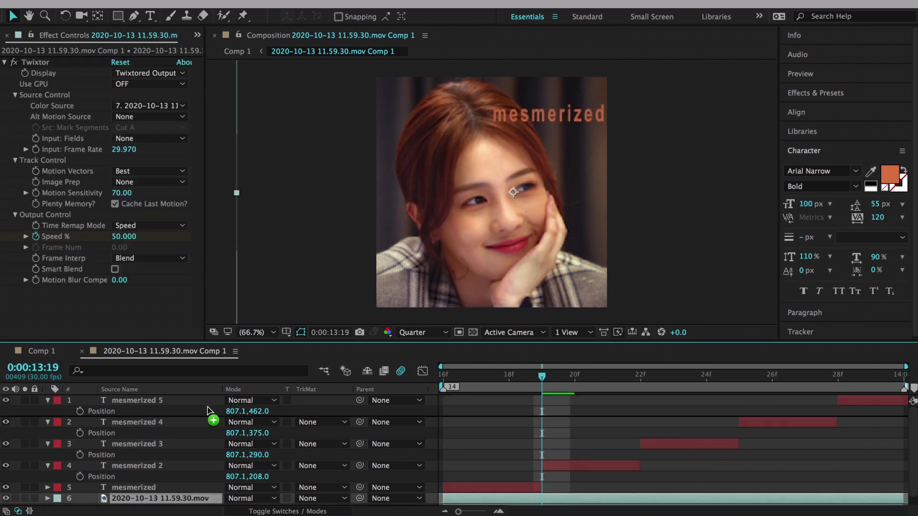
# Move the 11.59.30 clip above the text layers and paint Roto Brush foreground and background strokes.
pyautogui.moveTo(158, 498); pyautogui.dragTo(210, 402)
pyautogui.doubleClick(491, 191)
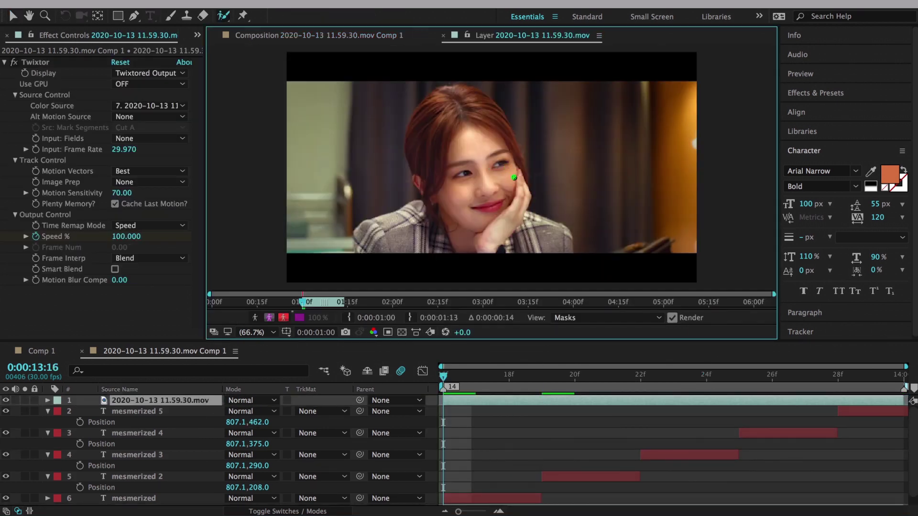
pyautogui.moveTo(421, 129); pyautogui.dragTo(478, 211)
pyautogui.moveTo(298, 259); pyautogui.dragTo(597, 222)
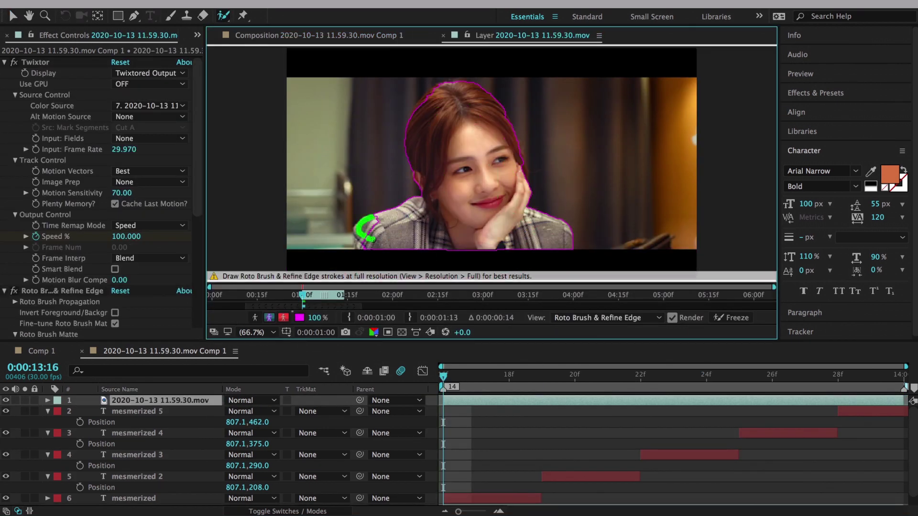